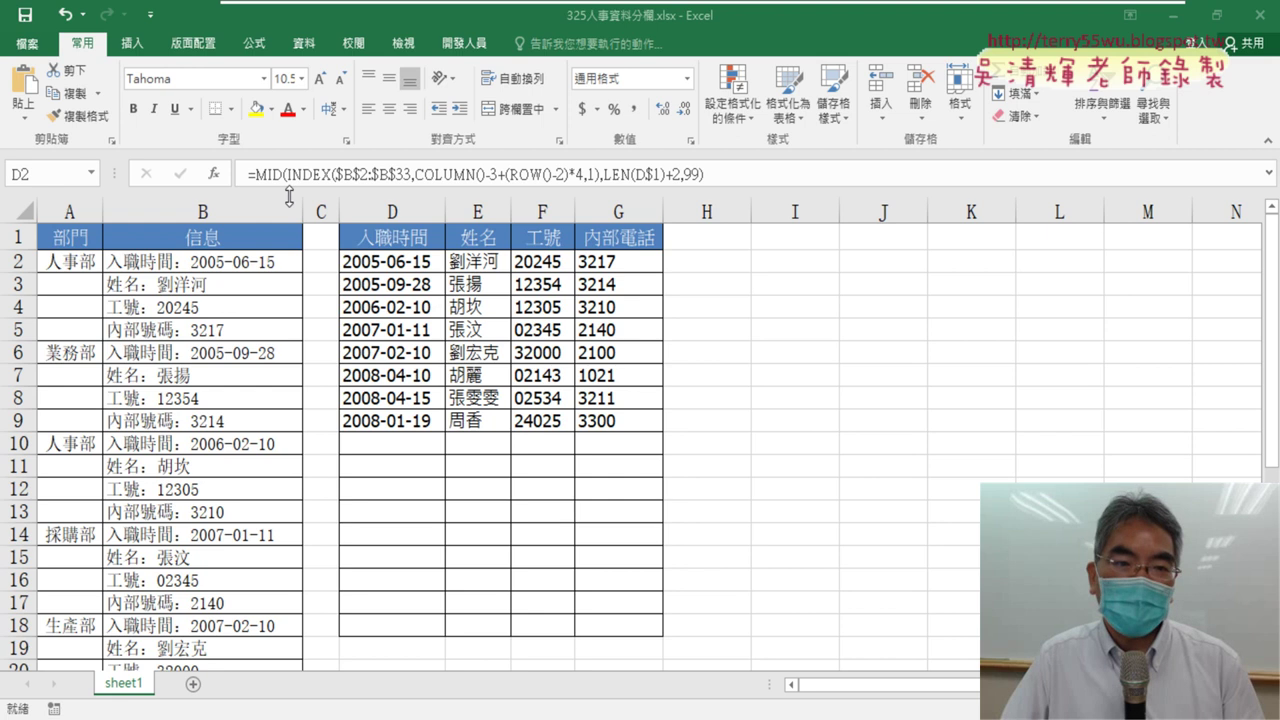
Step: Inspect D2's MID formula arguments, highlighting the INDEX part of its Text argument
{"action": "left_click", "coordinate": [274, 175]}
{"action": "left_click", "coordinate": [213, 174]}
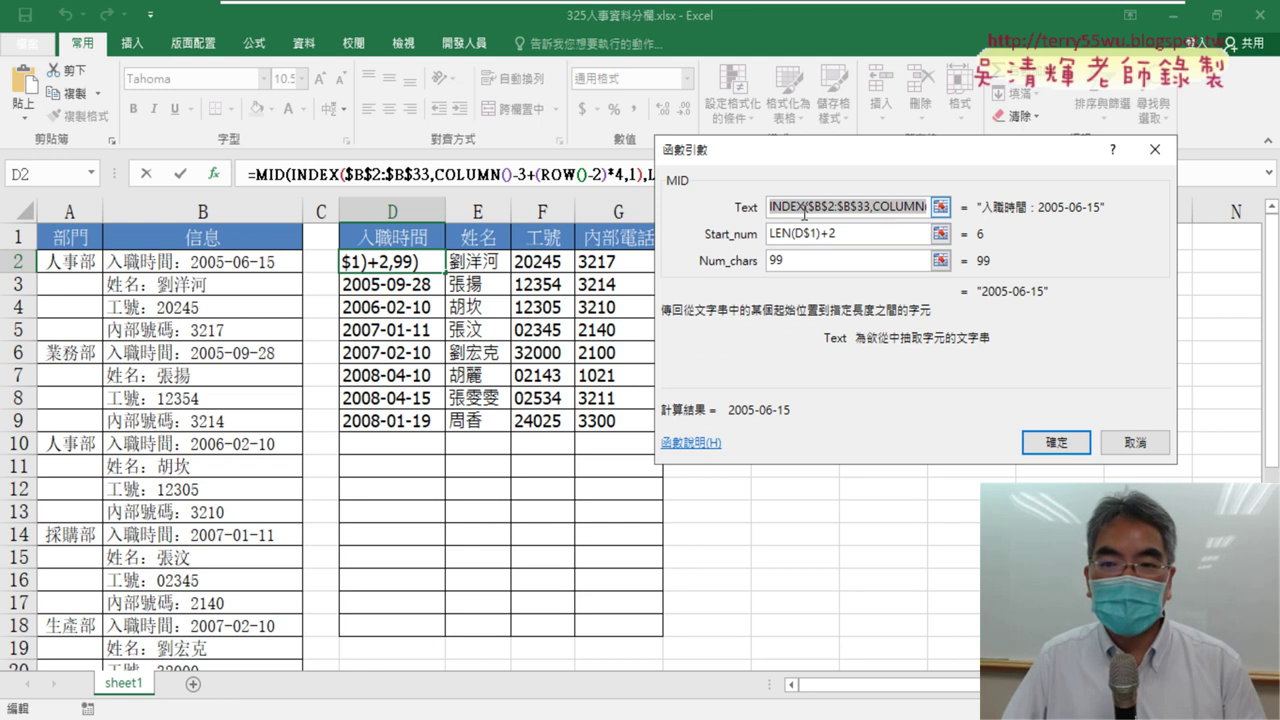
{"action": "left_click_drag", "start_coordinate": [806, 207], "coordinate": [752, 207]}
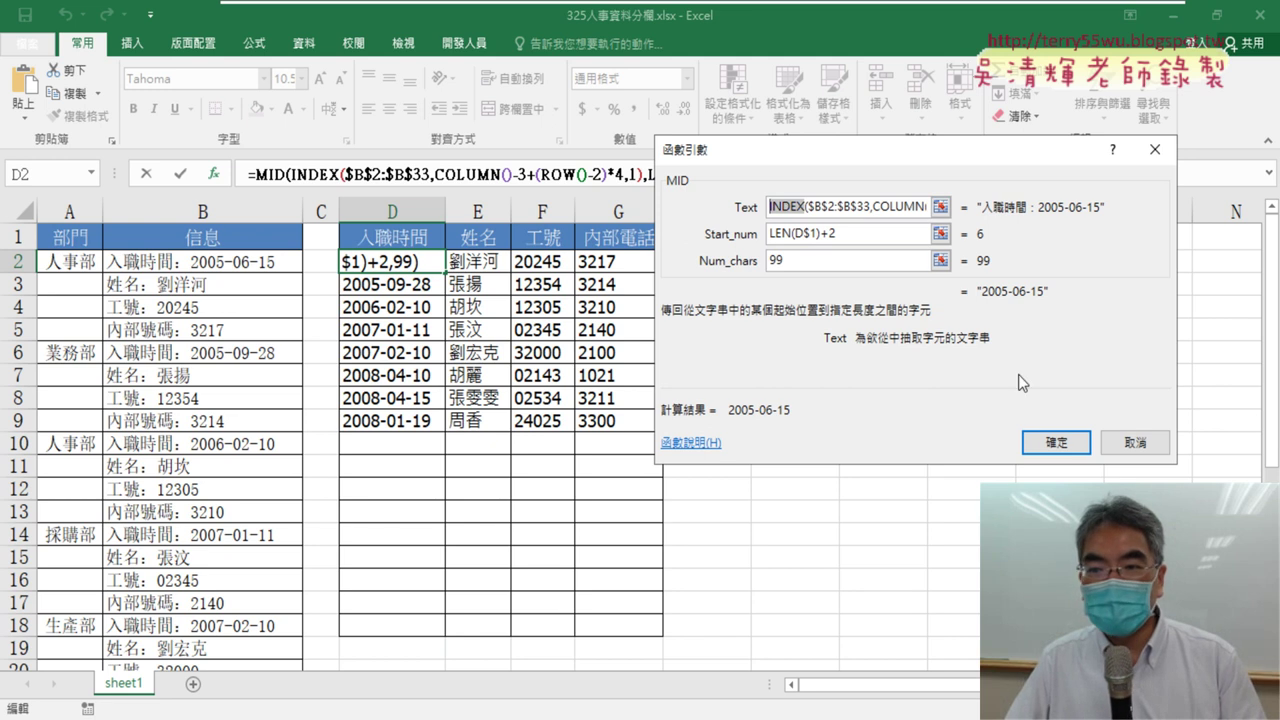
{"action": "left_click", "coordinate": [1118, 442]}
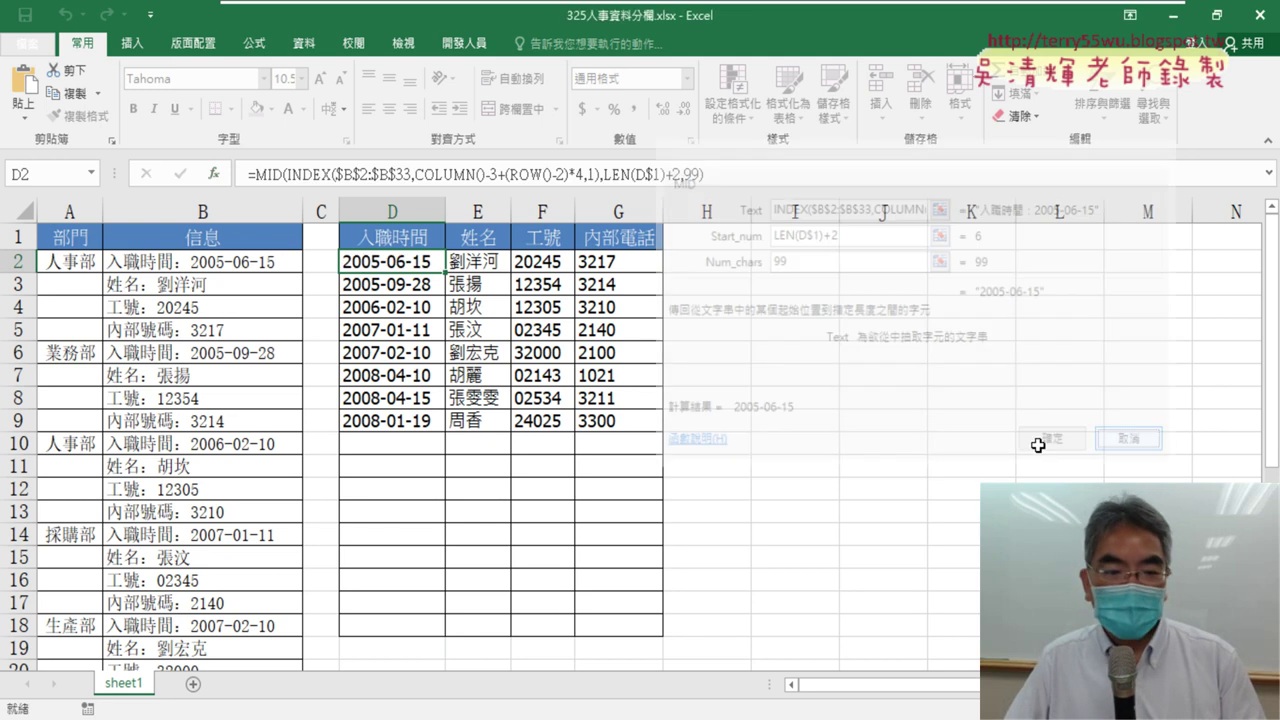
Step: Rename sheet1 to INDEX and make a copy of it named INDEX (2)
{"action": "double_click", "coordinate": [125, 683]}
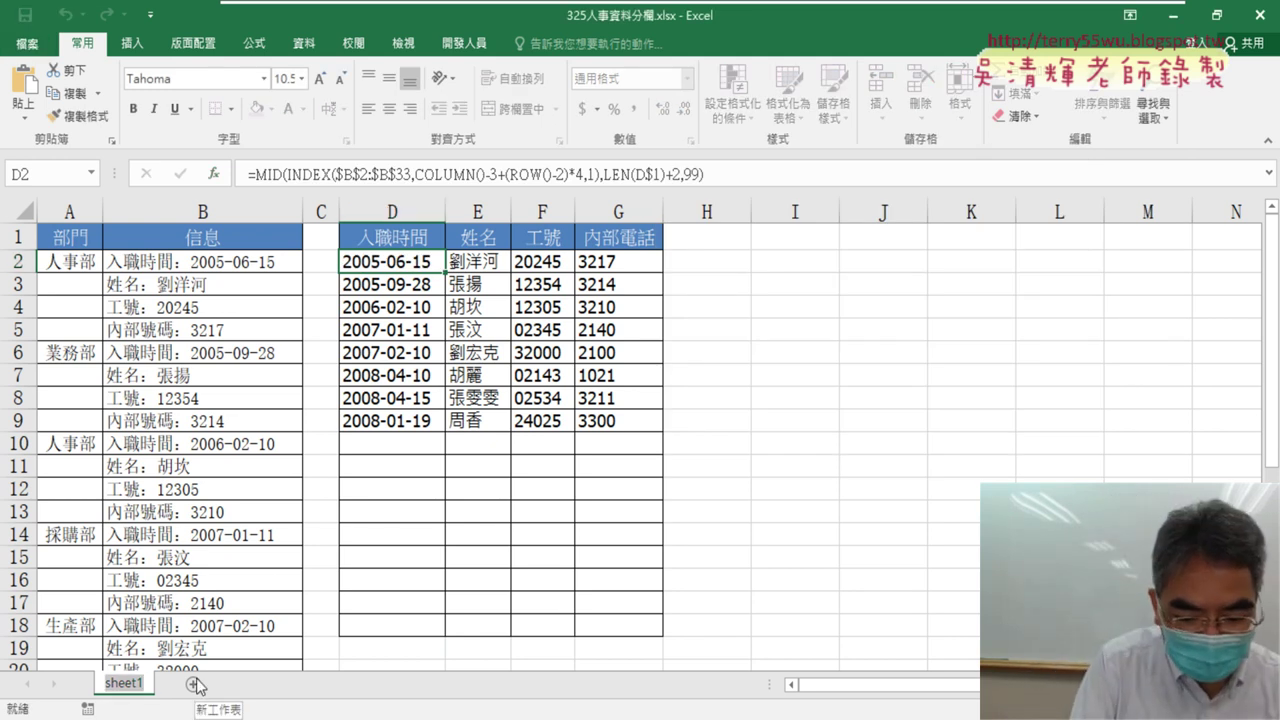
{"action": "type", "text": "INDEX"}
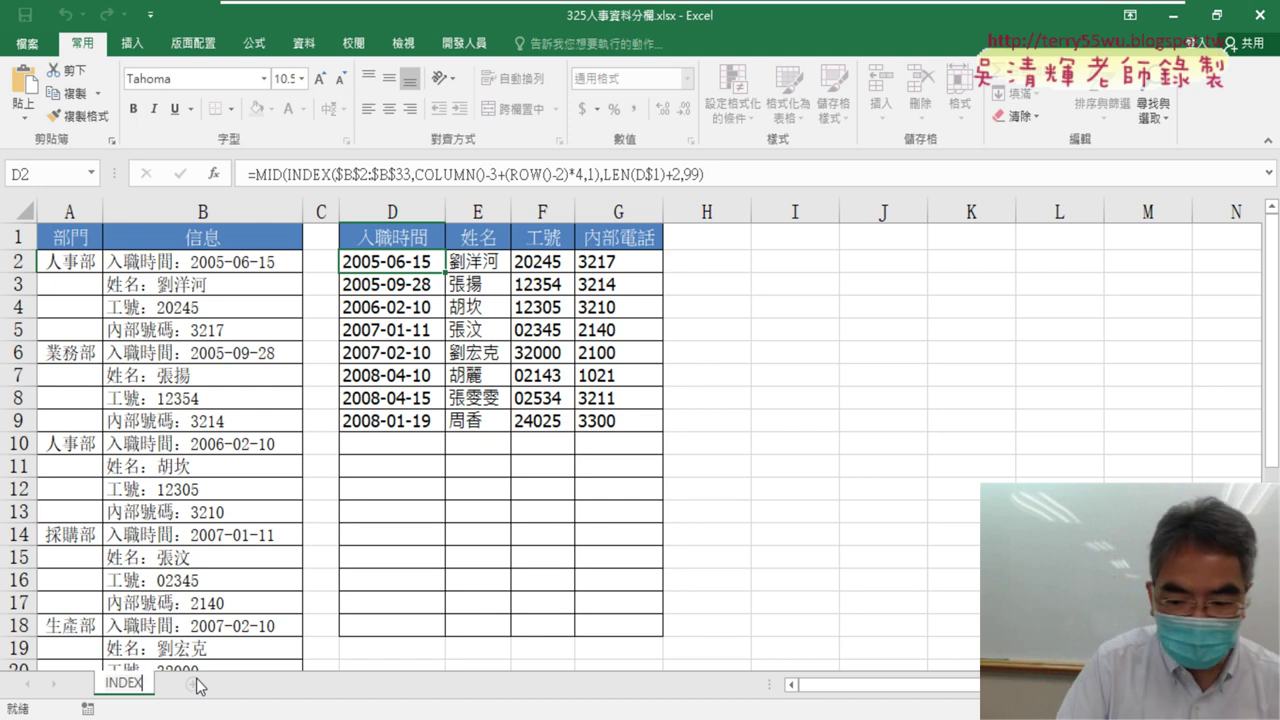
{"action": "key", "text": "Return"}
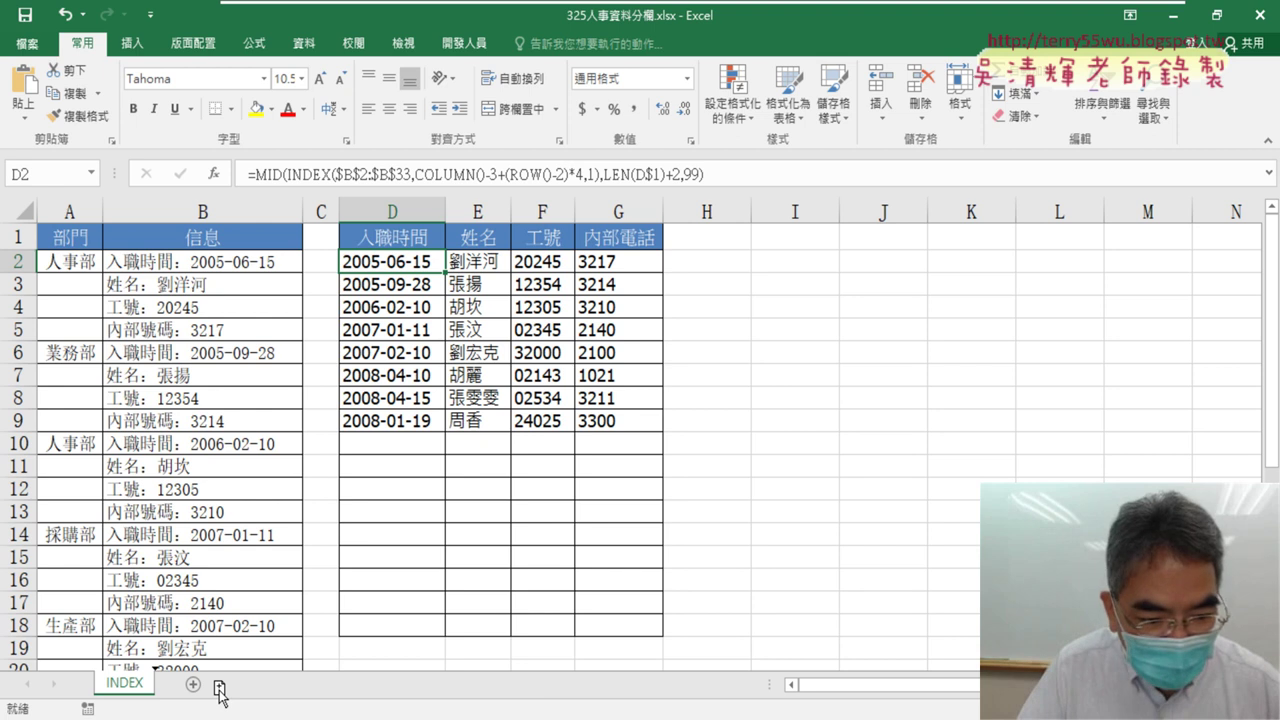
{"action": "left_click_drag", "start_coordinate": [219, 690], "coordinate": [222, 697], "text": "ctrl"}
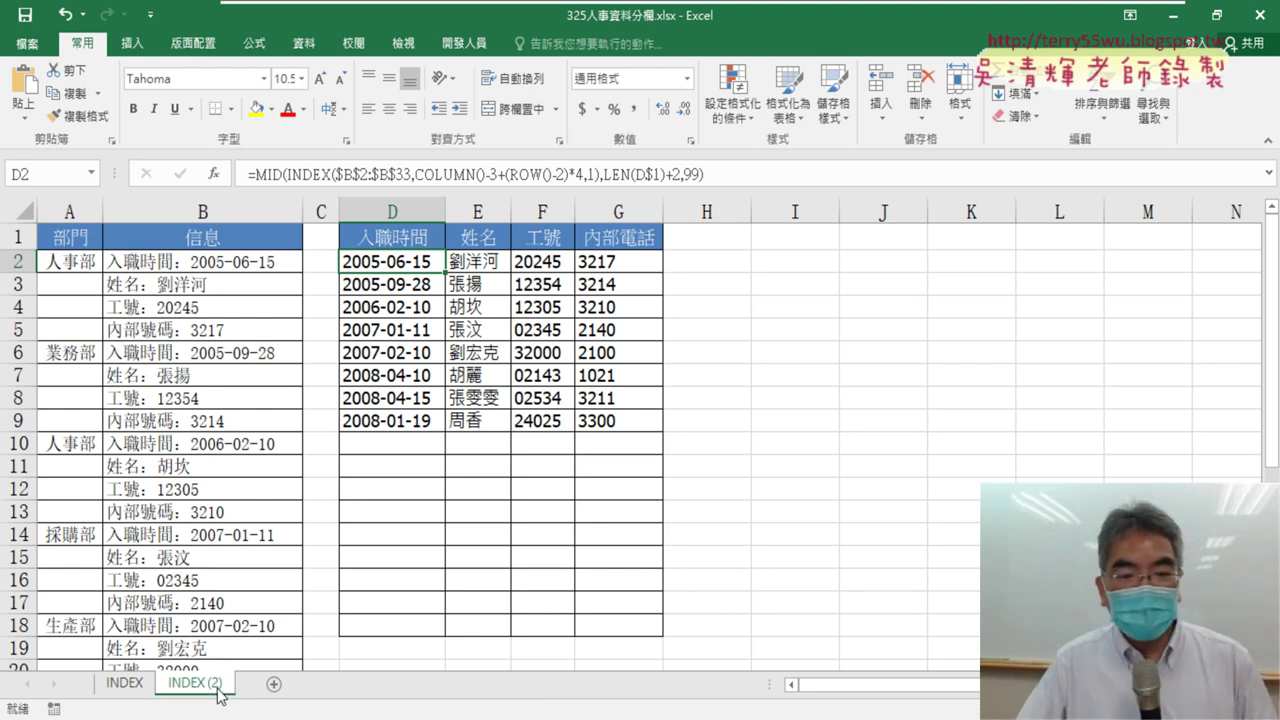
{"action": "double_click", "coordinate": [212, 688]}
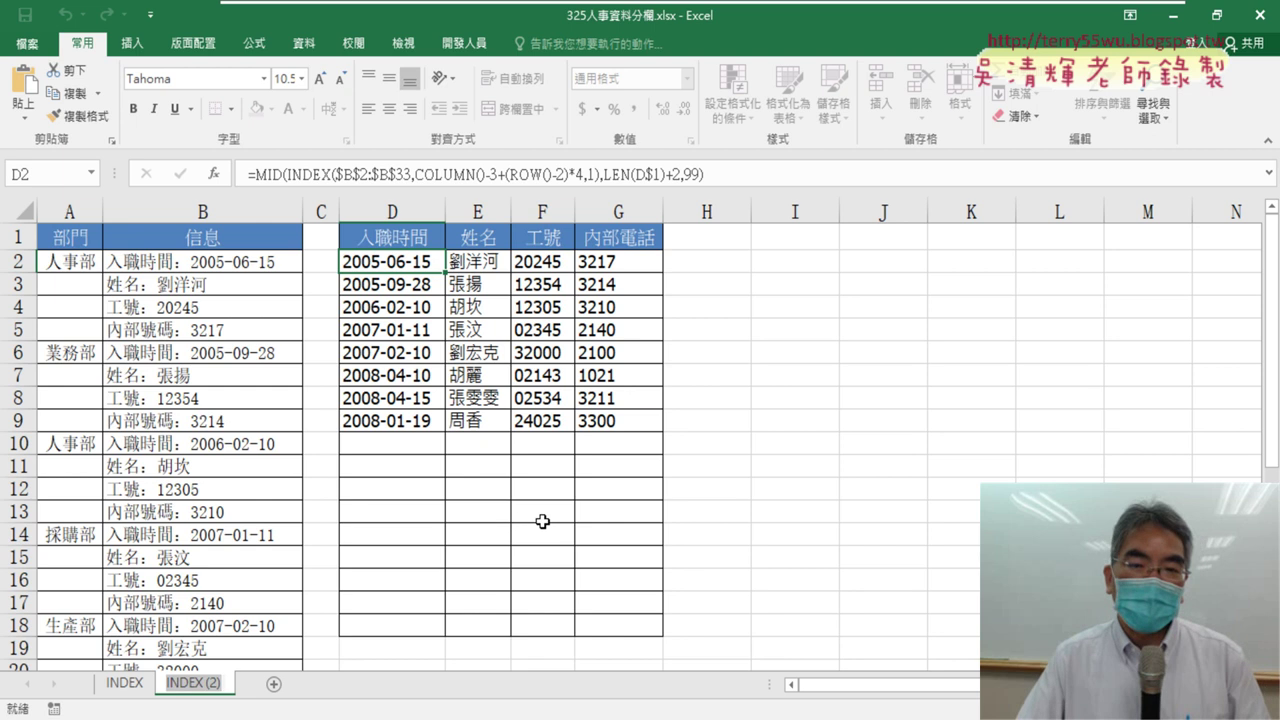
{"action": "key", "text": "Return"}
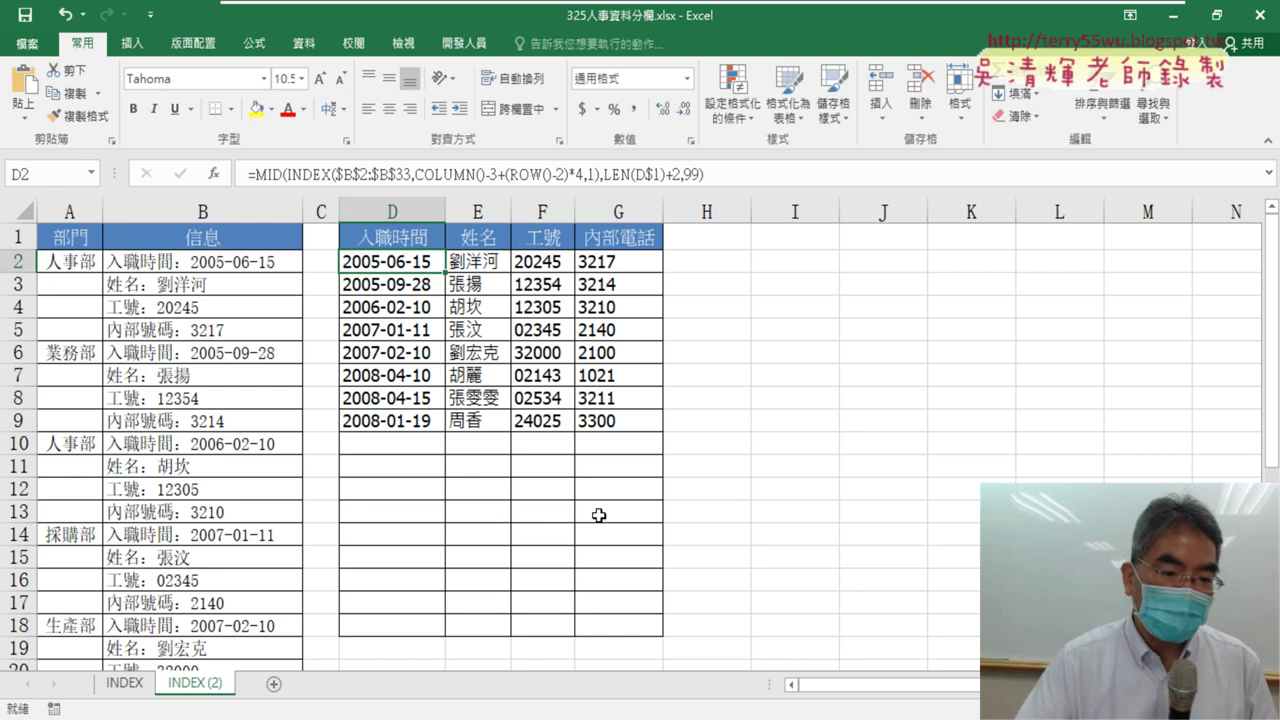
Step: Clear the extracted values in D2:G9 on INDEX (2) and select D2
{"action": "left_click", "coordinate": [741, 463]}
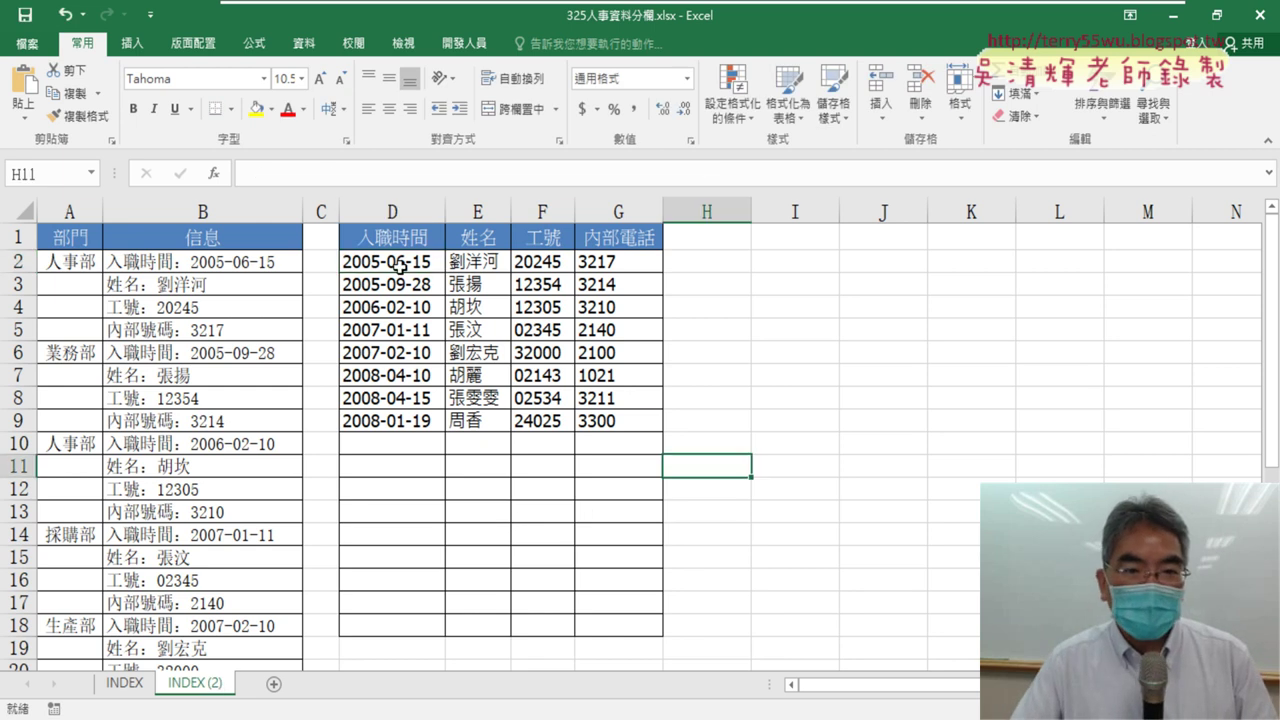
{"action": "left_click_drag", "start_coordinate": [399, 265], "coordinate": [611, 421]}
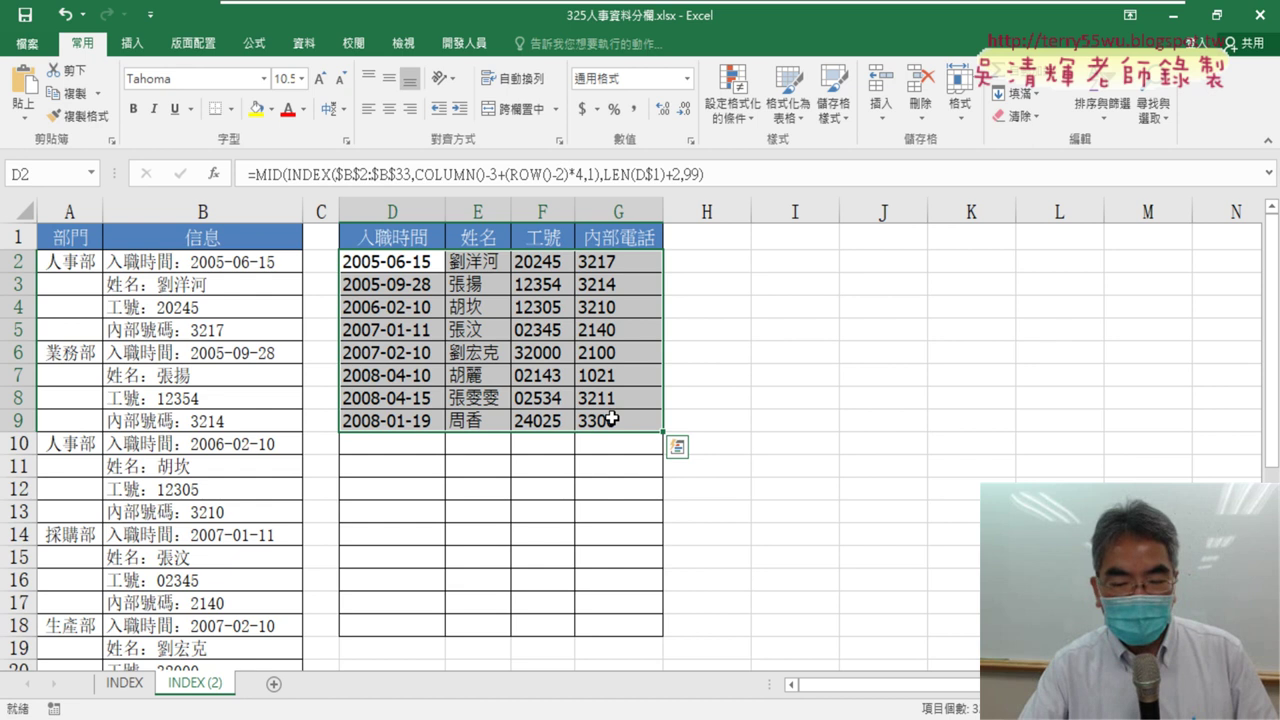
{"action": "key", "text": "Delete"}
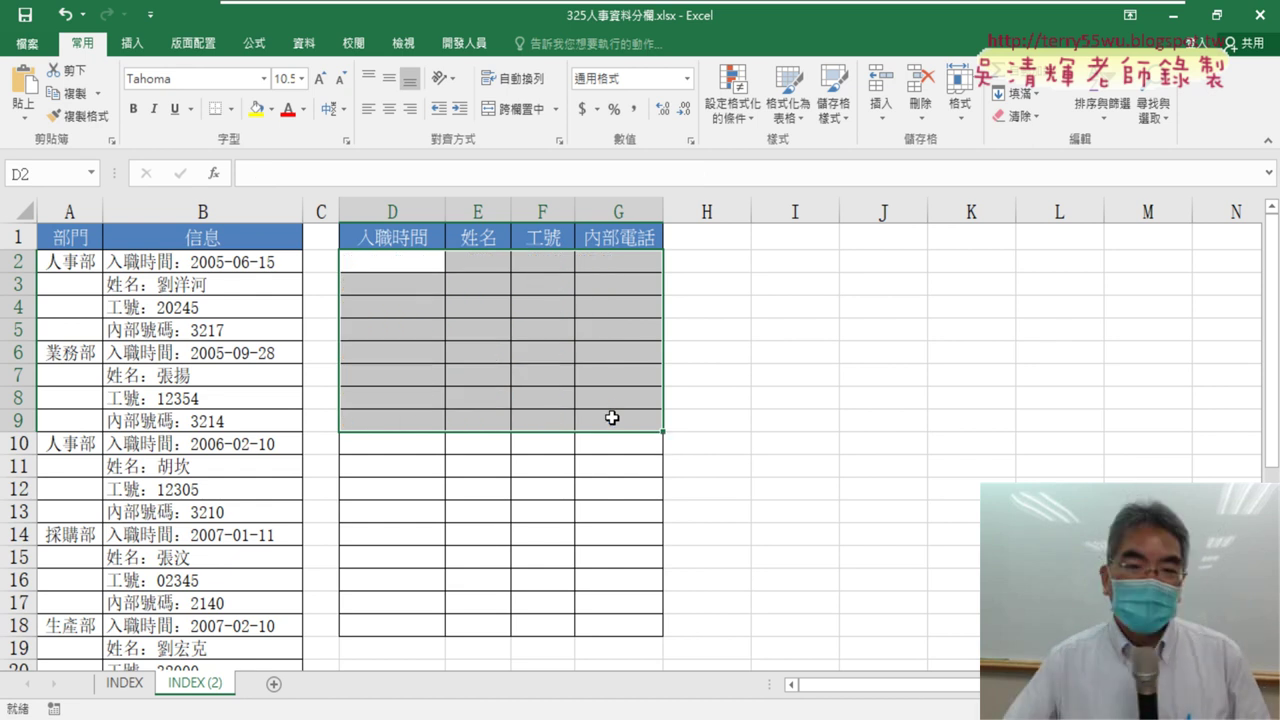
{"action": "left_click", "coordinate": [408, 260]}
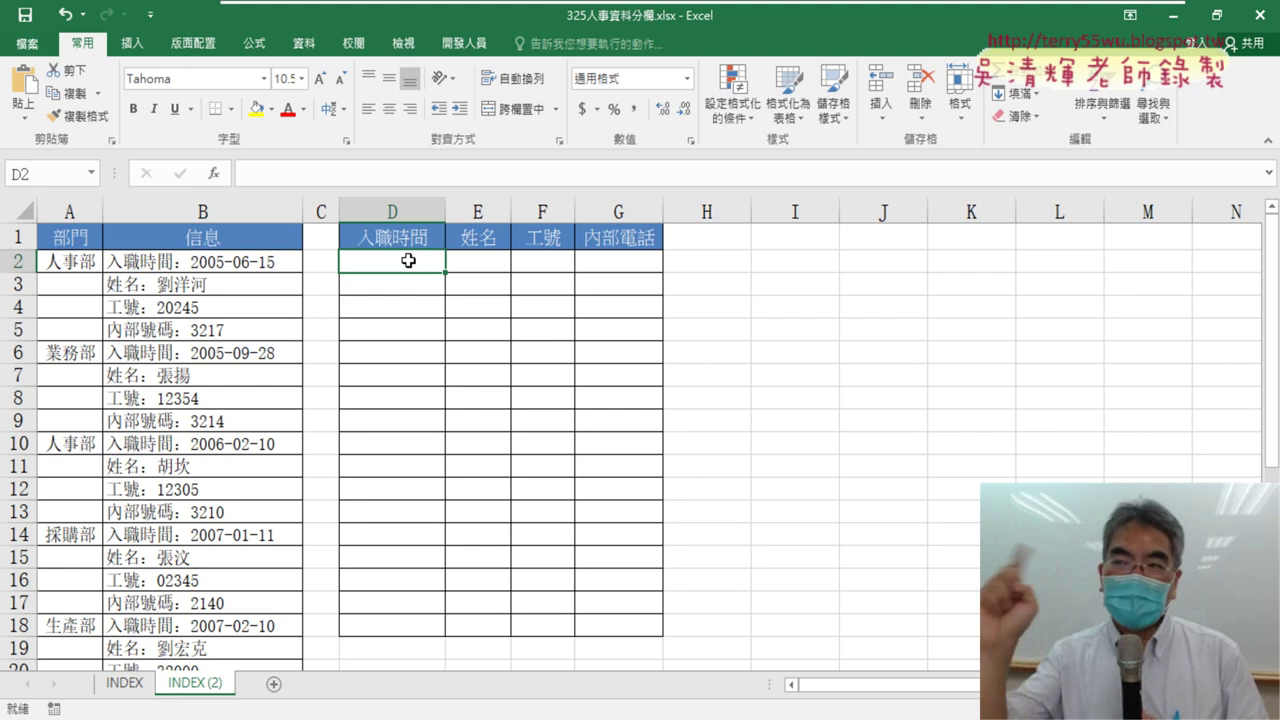
Step: Insert INDIRECT into D2 from the 檢視與參照 category, leaving Ref_text and A1 empty
{"action": "left_click", "coordinate": [215, 174]}
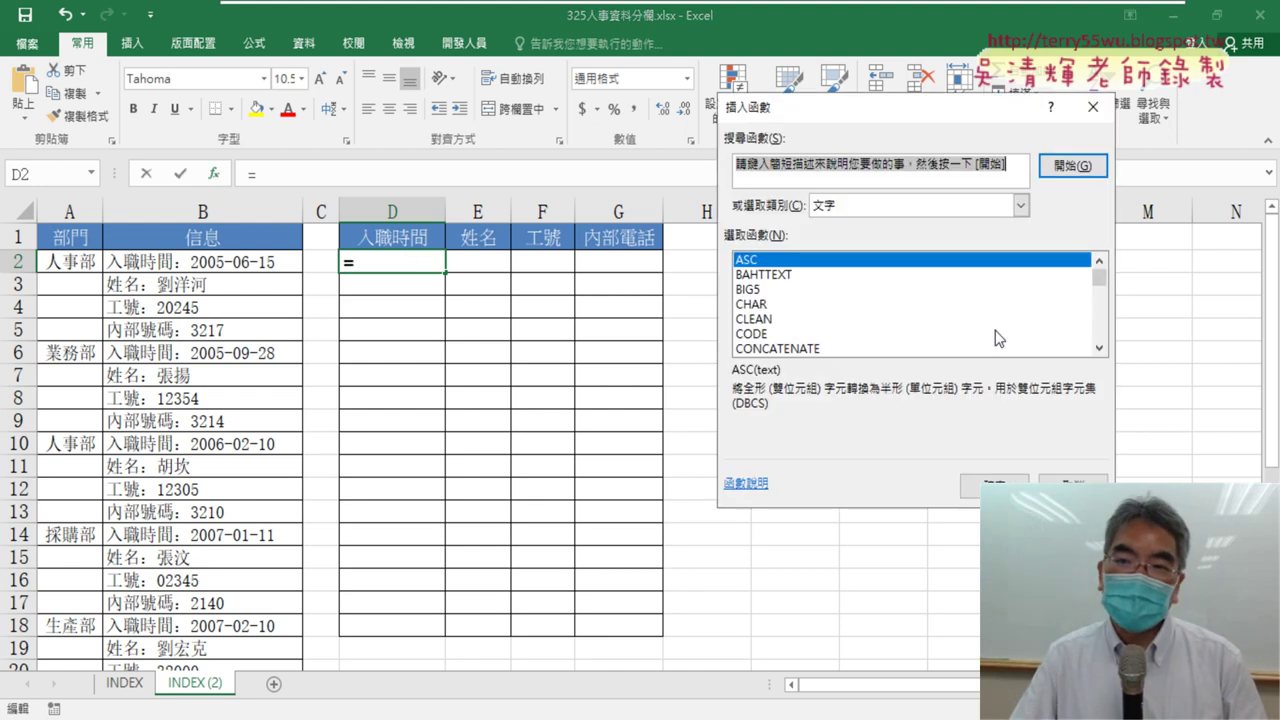
{"action": "left_click", "coordinate": [968, 204]}
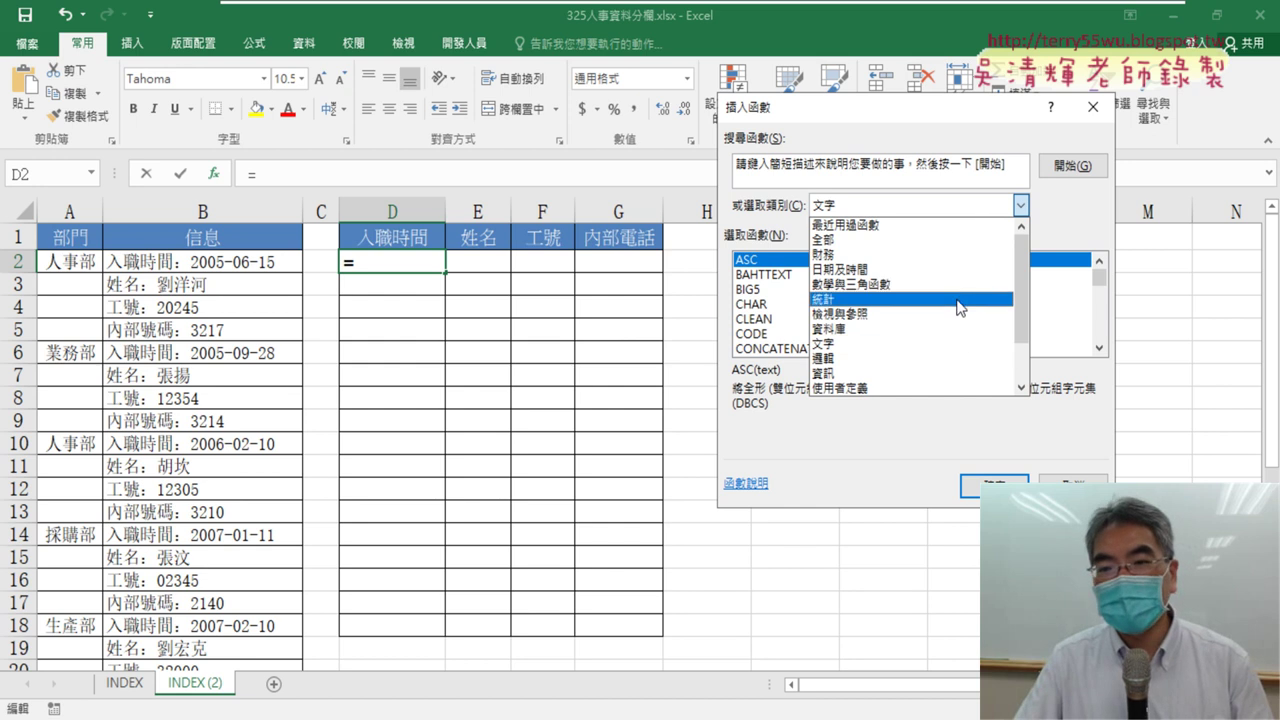
{"action": "left_click", "coordinate": [979, 322]}
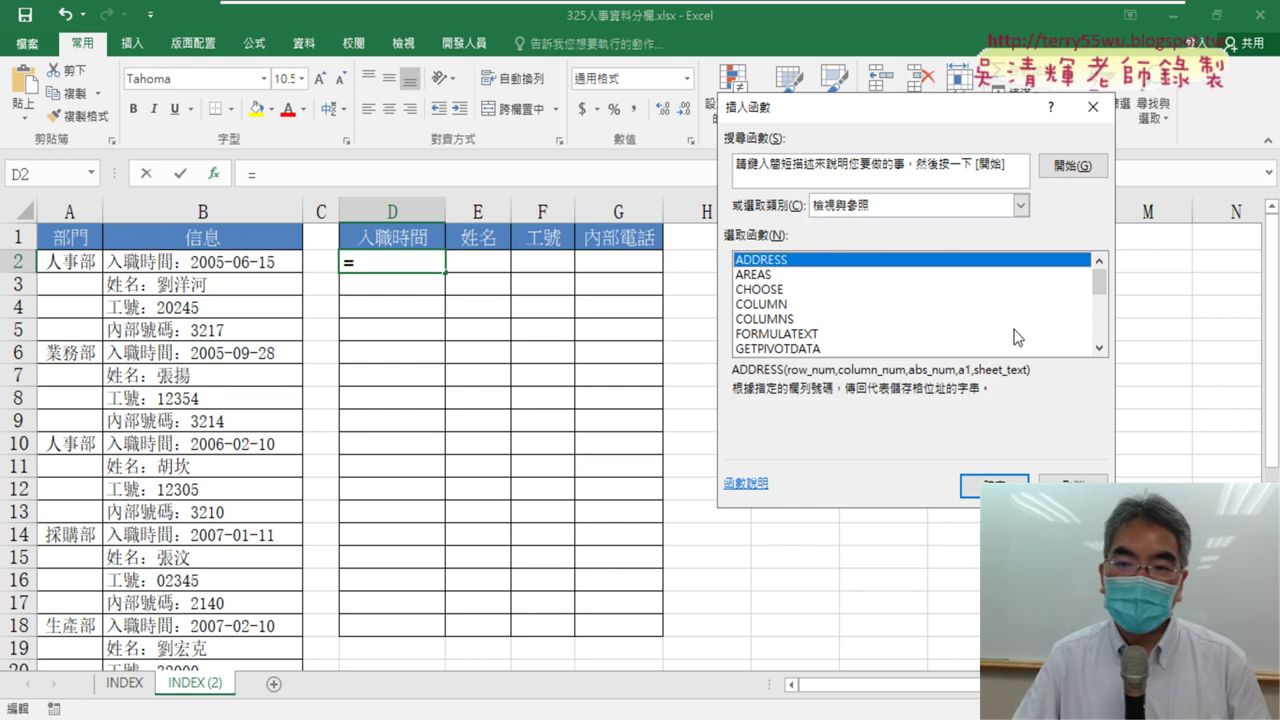
{"action": "left_click", "coordinate": [1099, 348]}
{"action": "left_click", "coordinate": [1099, 348]}
{"action": "left_click", "coordinate": [1099, 348]}
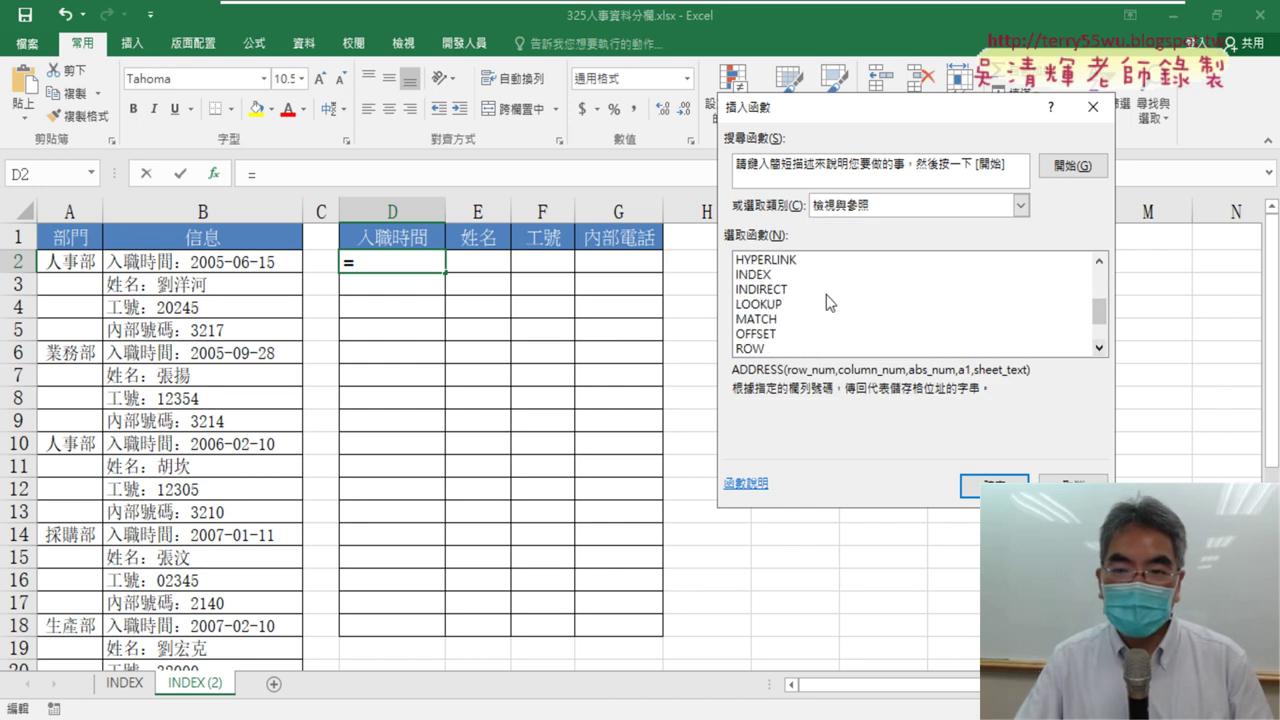
{"action": "left_click", "coordinate": [785, 290]}
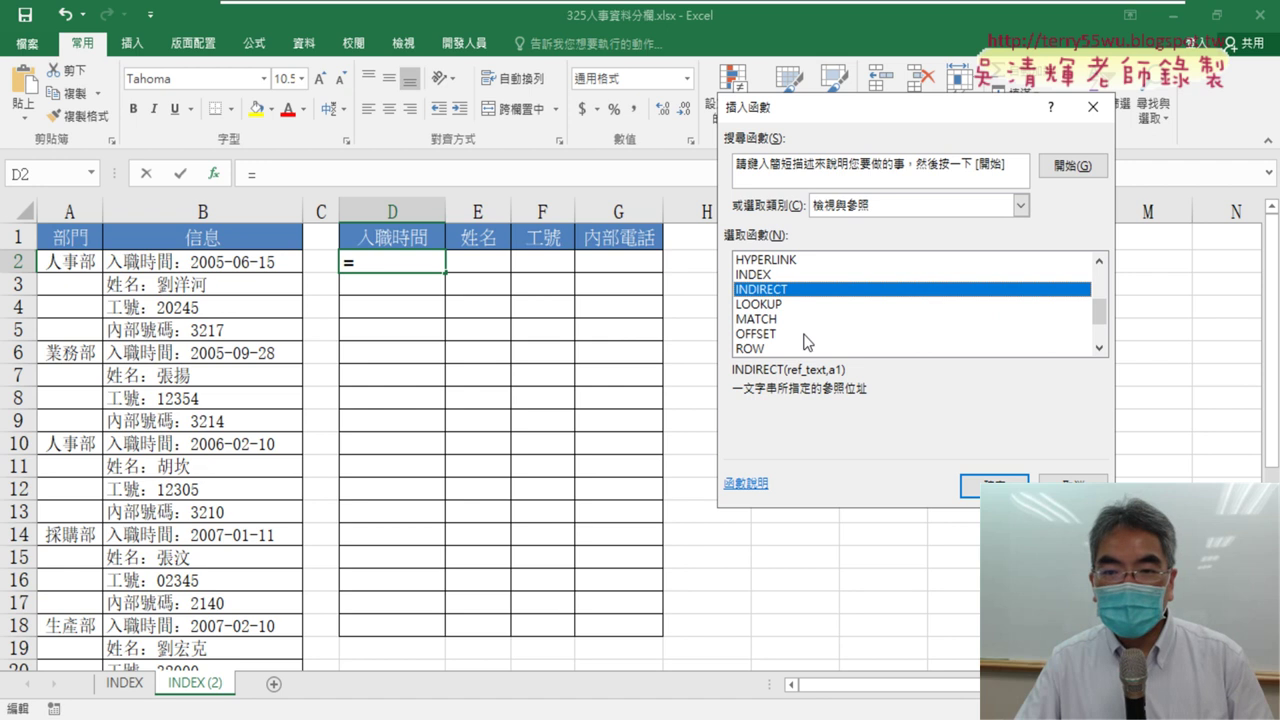
{"action": "left_click", "coordinate": [772, 335]}
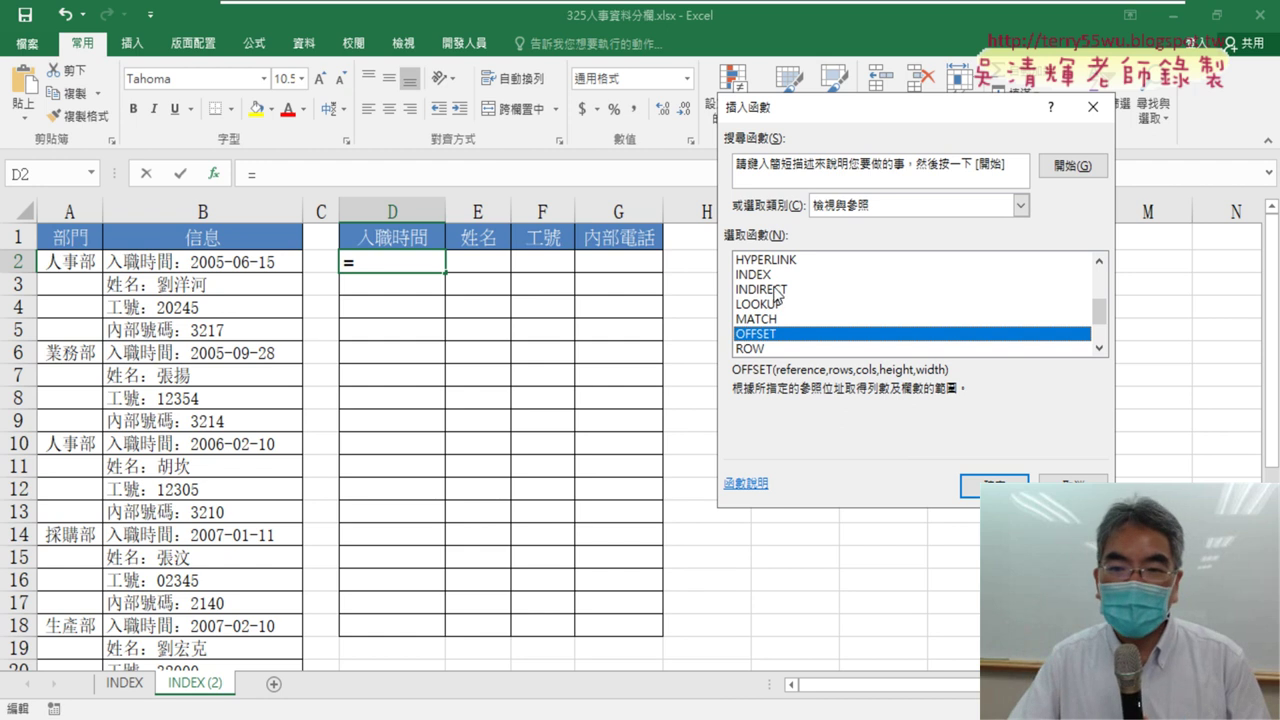
{"action": "left_click", "coordinate": [777, 290]}
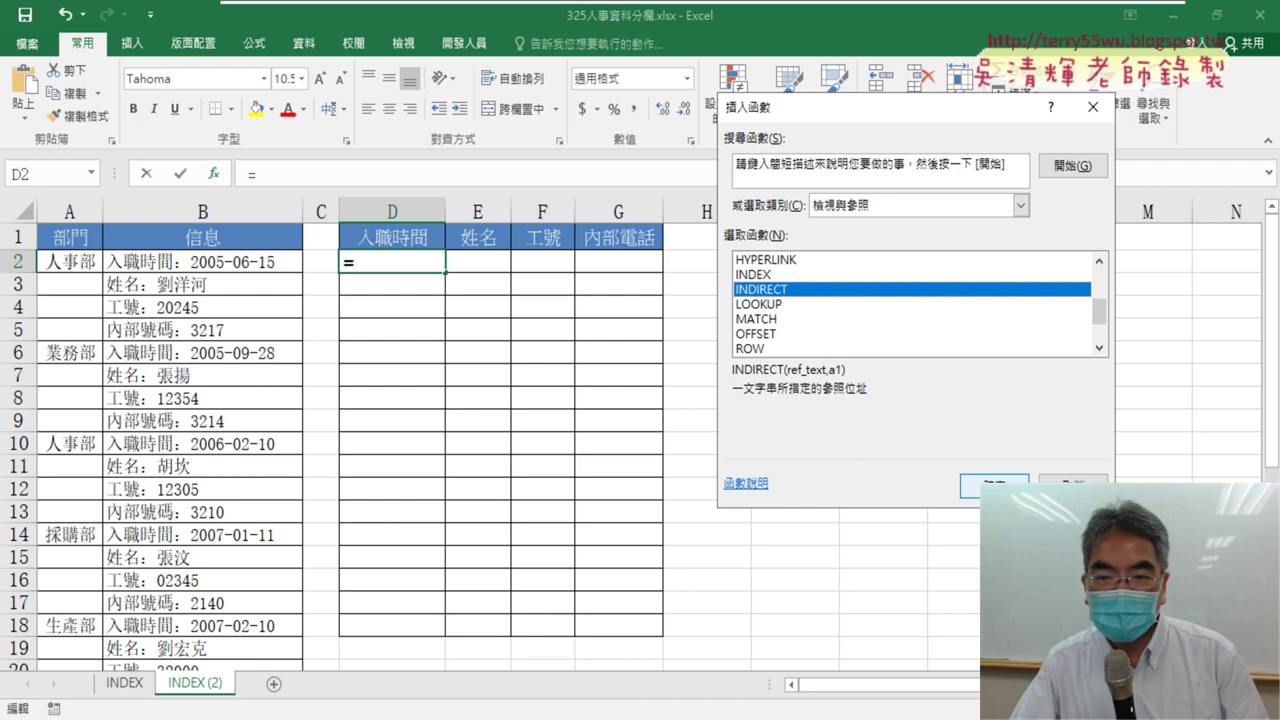
{"action": "left_click", "coordinate": [992, 484]}
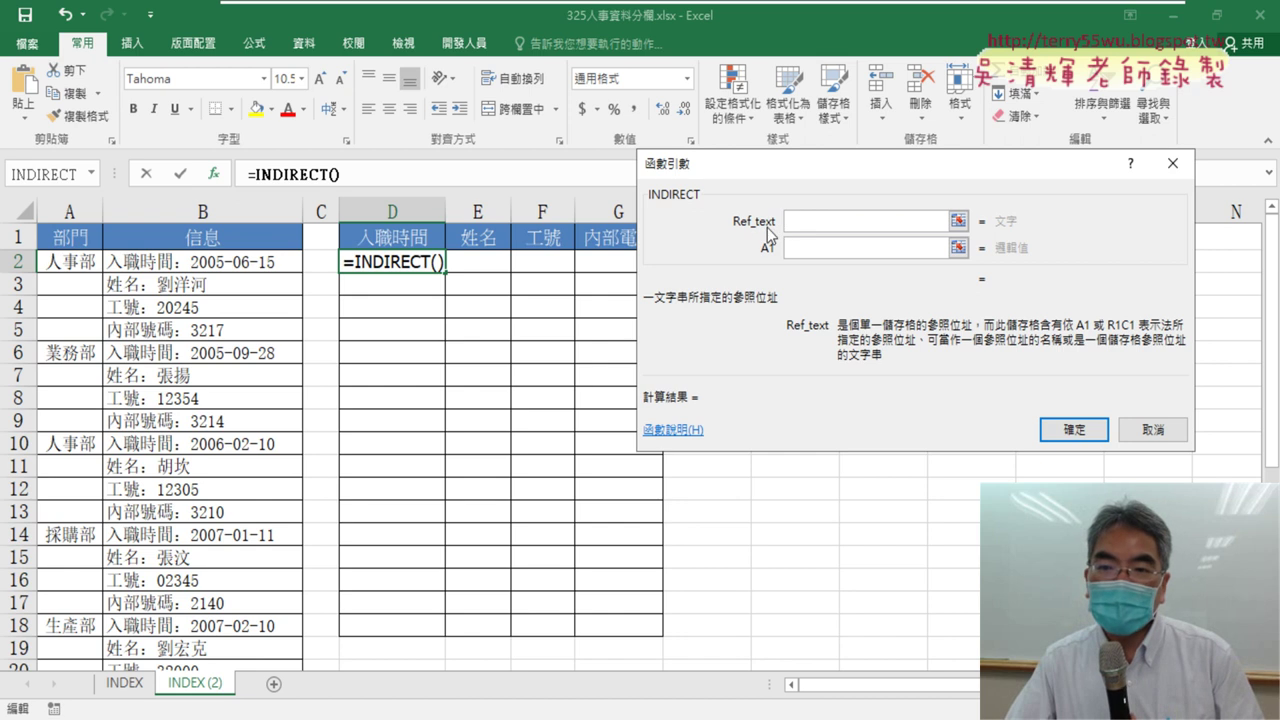
{"action": "left_click", "coordinate": [811, 246]}
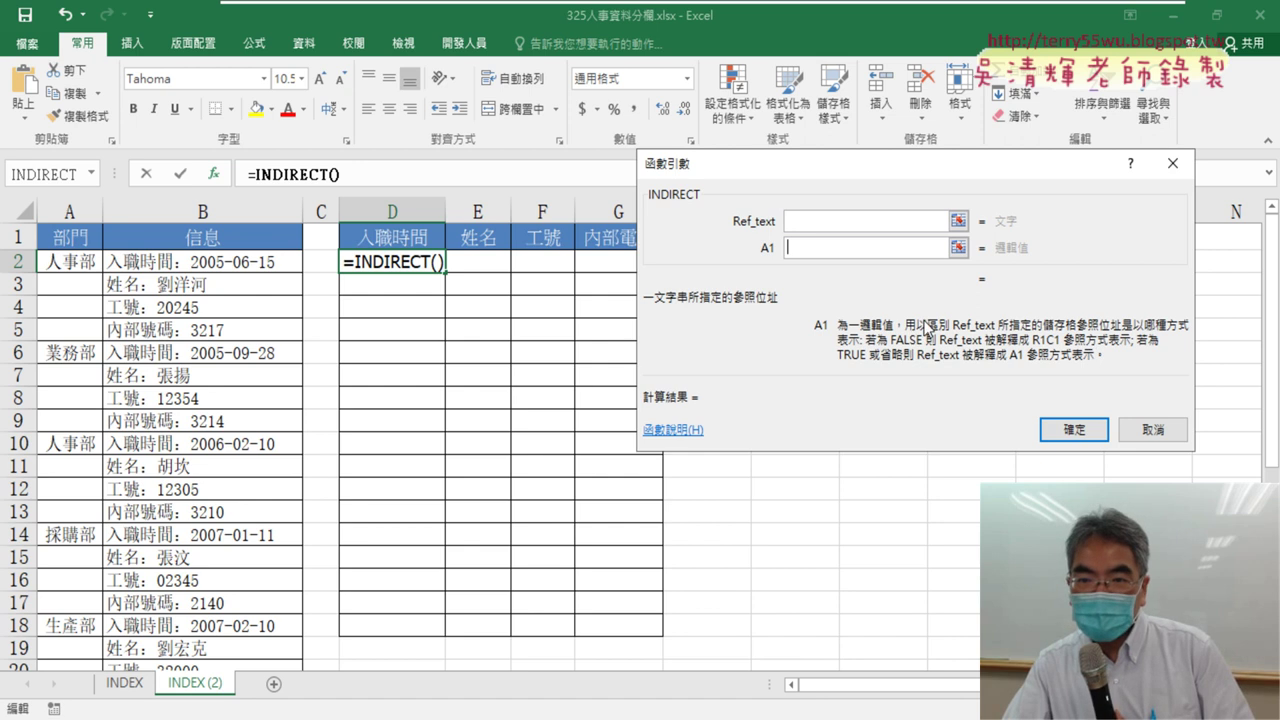
{"action": "left_click", "coordinate": [802, 221]}
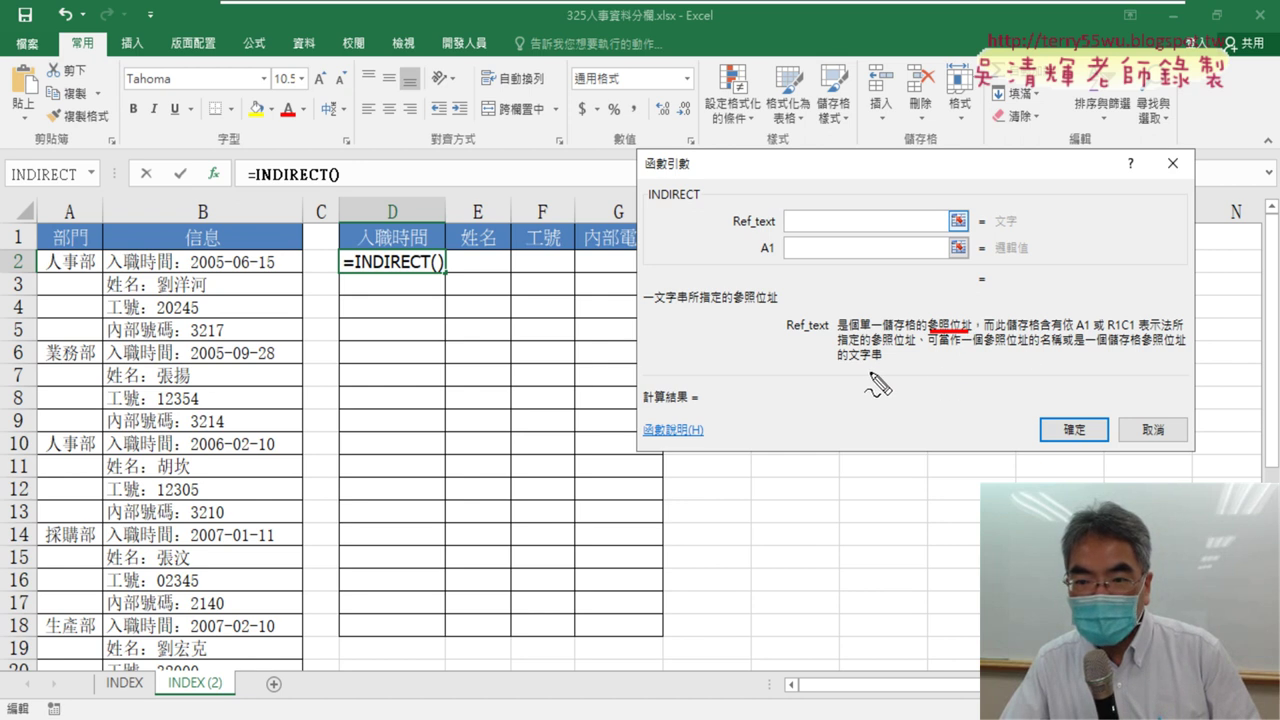
{"action": "left_click_drag", "start_coordinate": [855, 362], "coordinate": [880, 362]}
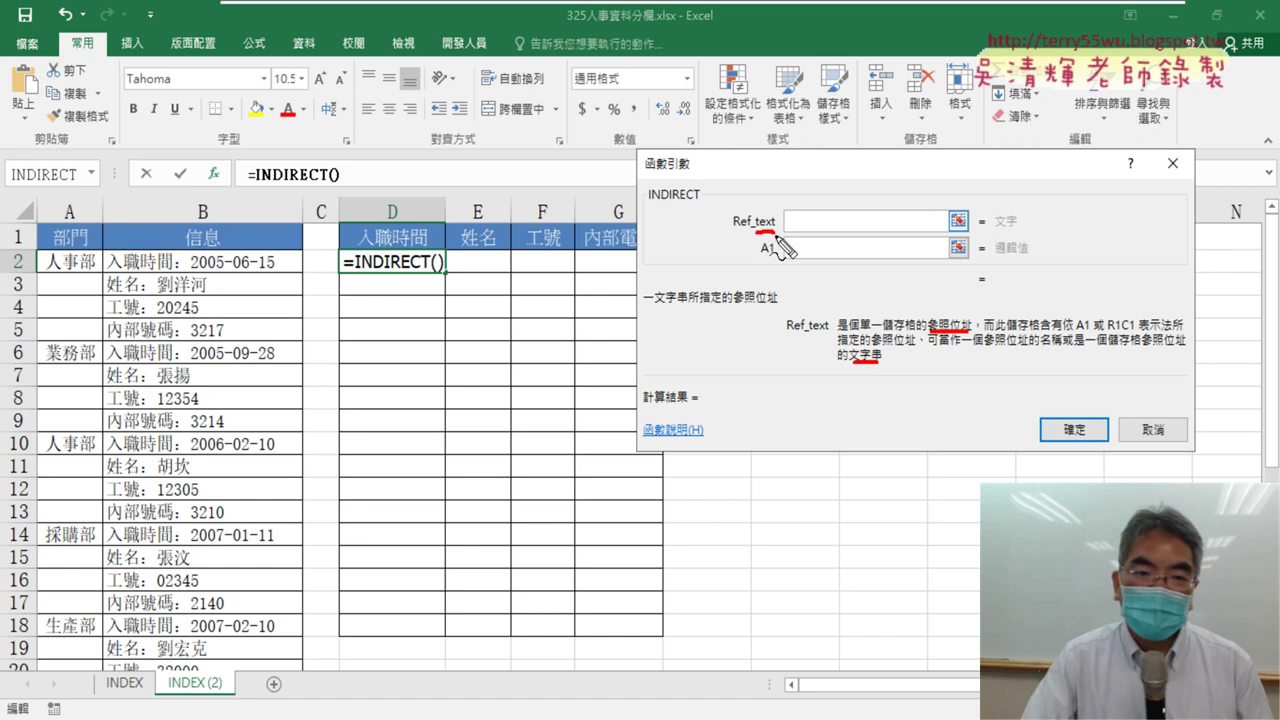
{"action": "key", "text": "Escape"}
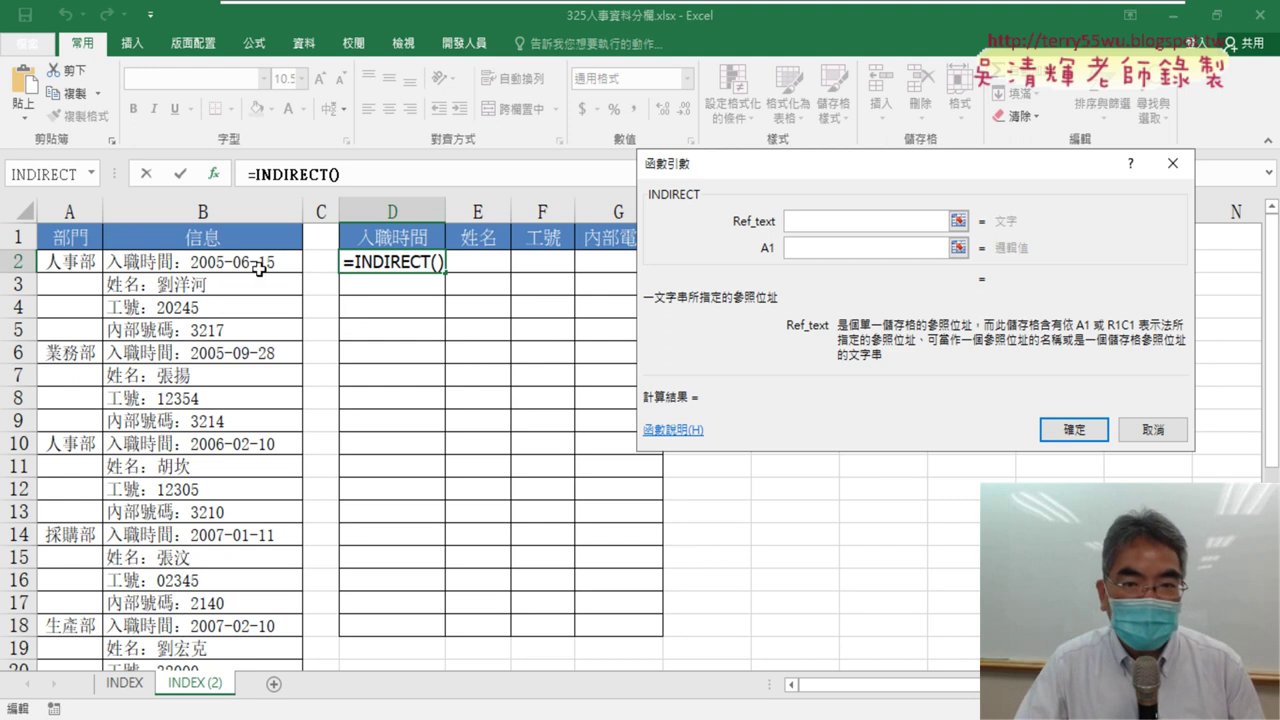
Step: Set INDIRECT's Ref_text to cell B2 so D2 reads =INDIRECT(B2)
{"action": "left_click", "coordinate": [206, 261]}
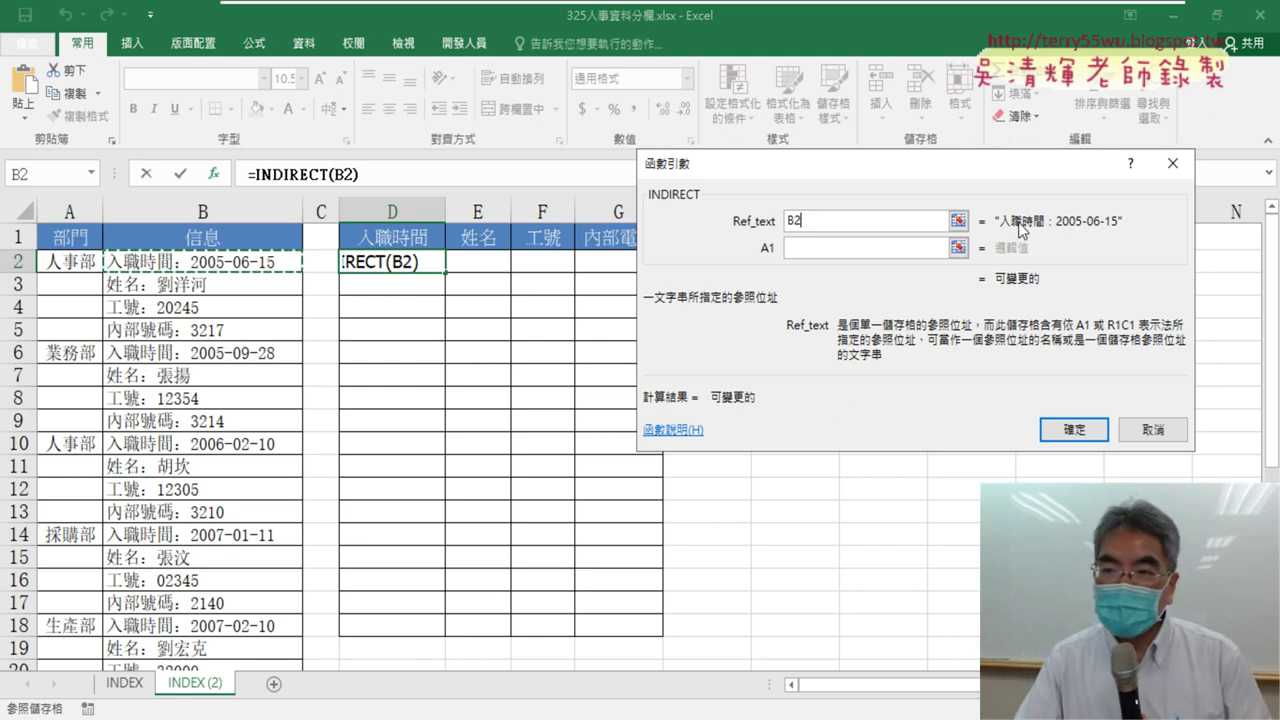
{"action": "left_click", "coordinate": [1073, 429]}
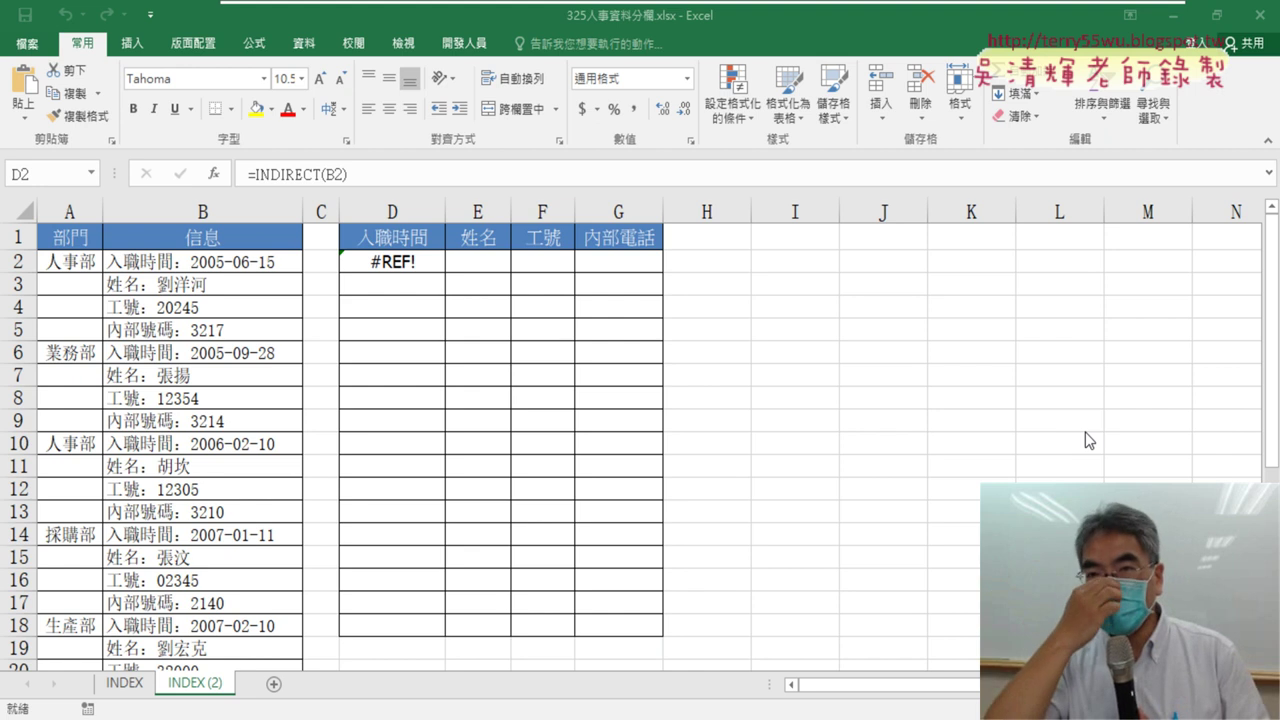
{"action": "left_click", "coordinate": [284, 174]}
Step: Change D2 to =INDIRECT("B2") to show 入職時間：2005-06-15, and autofit column D
{"action": "left_click", "coordinate": [213, 174]}
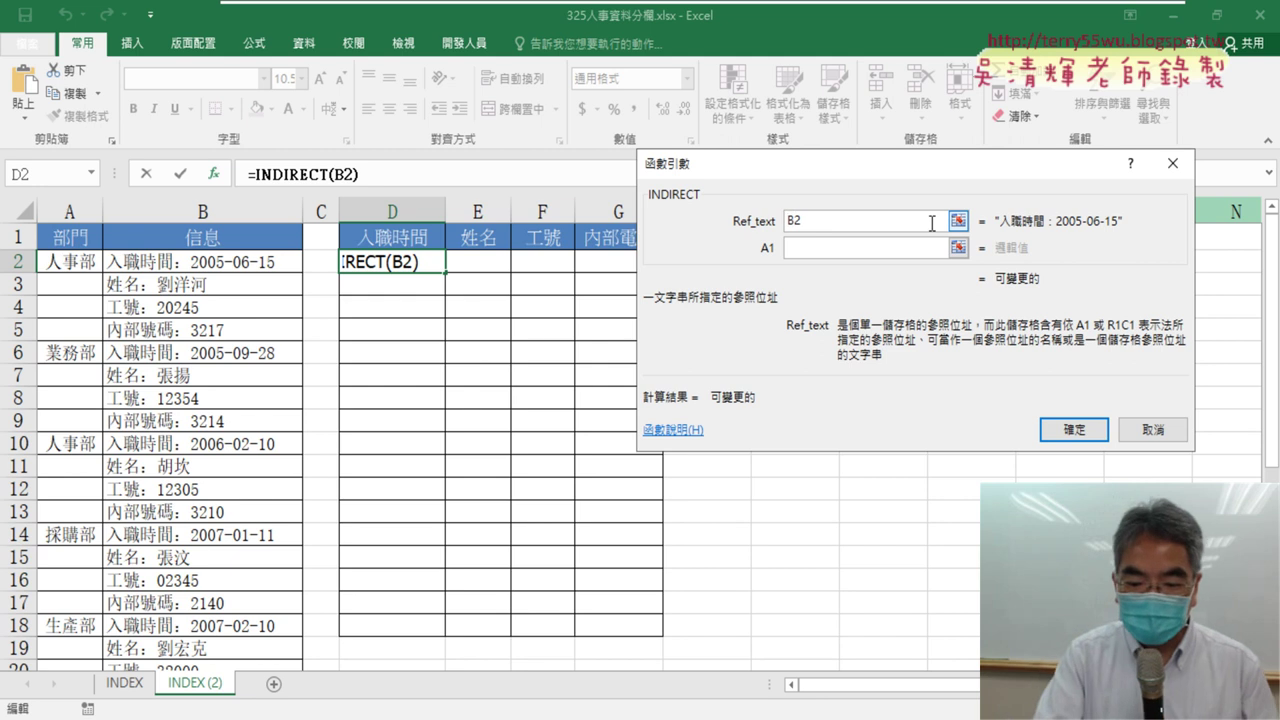
{"action": "type", "text": "\""}
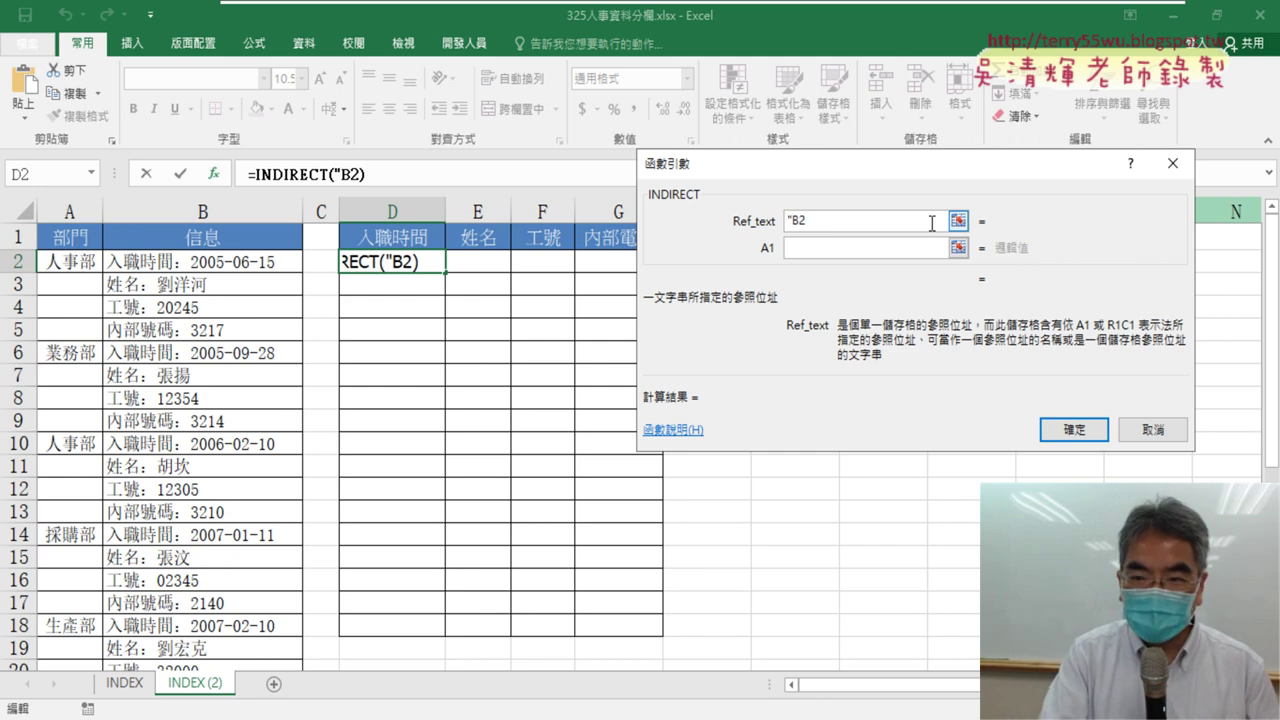
{"action": "left_click", "coordinate": [932, 222]}
{"action": "type", "text": "\""}
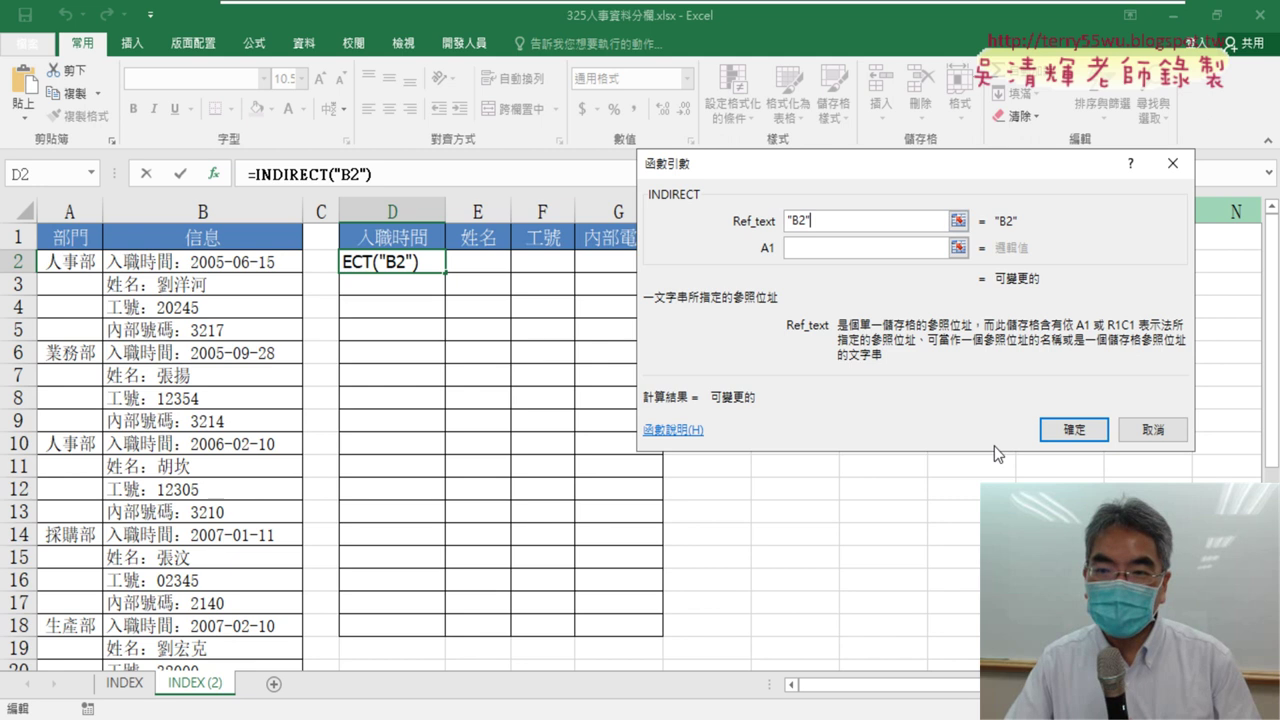
{"action": "left_click", "coordinate": [1077, 437]}
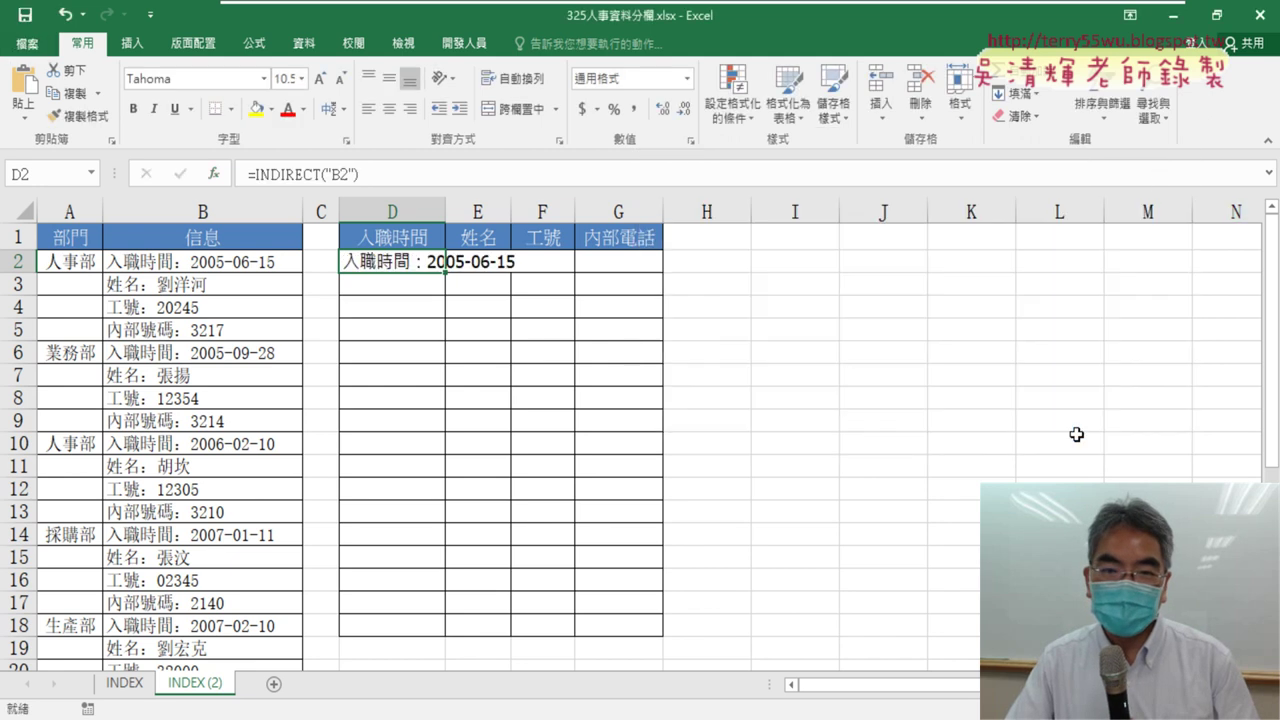
{"action": "double_click", "coordinate": [445, 211]}
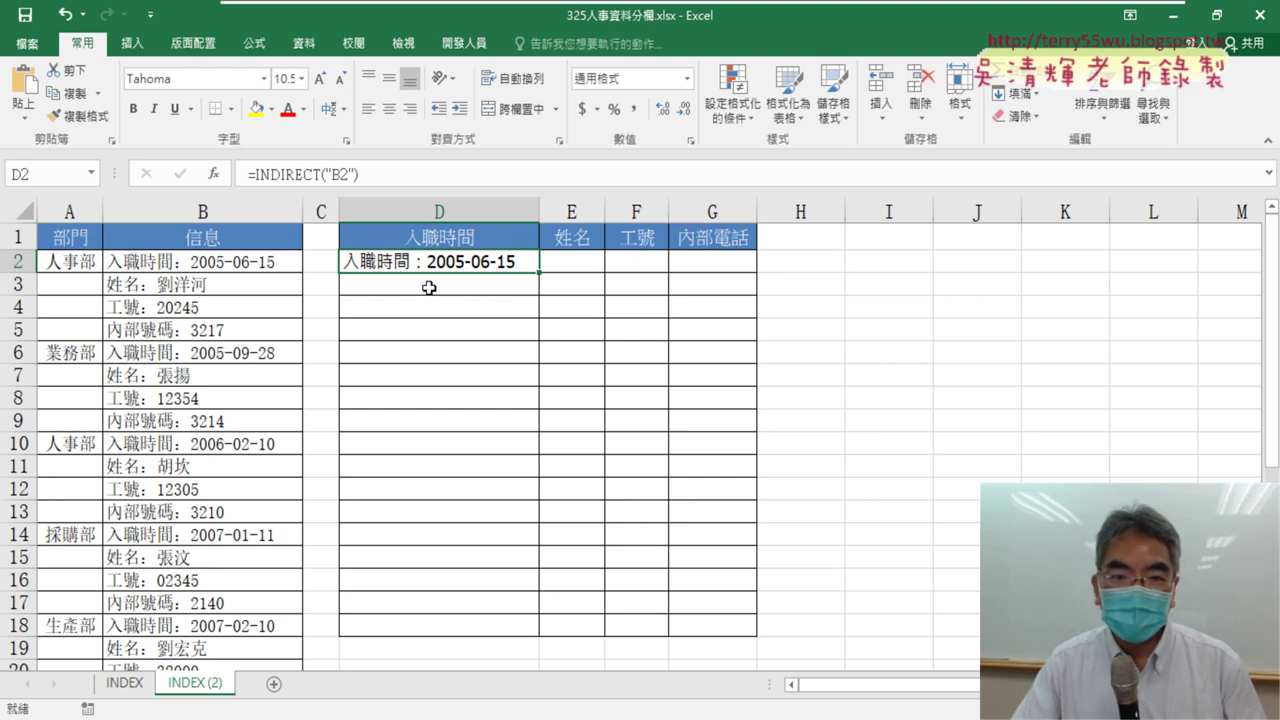
Step: Copy D2's formula into E2 as =INDIRECT("B3") to show the 姓名 entry
{"action": "left_click_drag", "start_coordinate": [248, 174], "coordinate": [357, 174]}
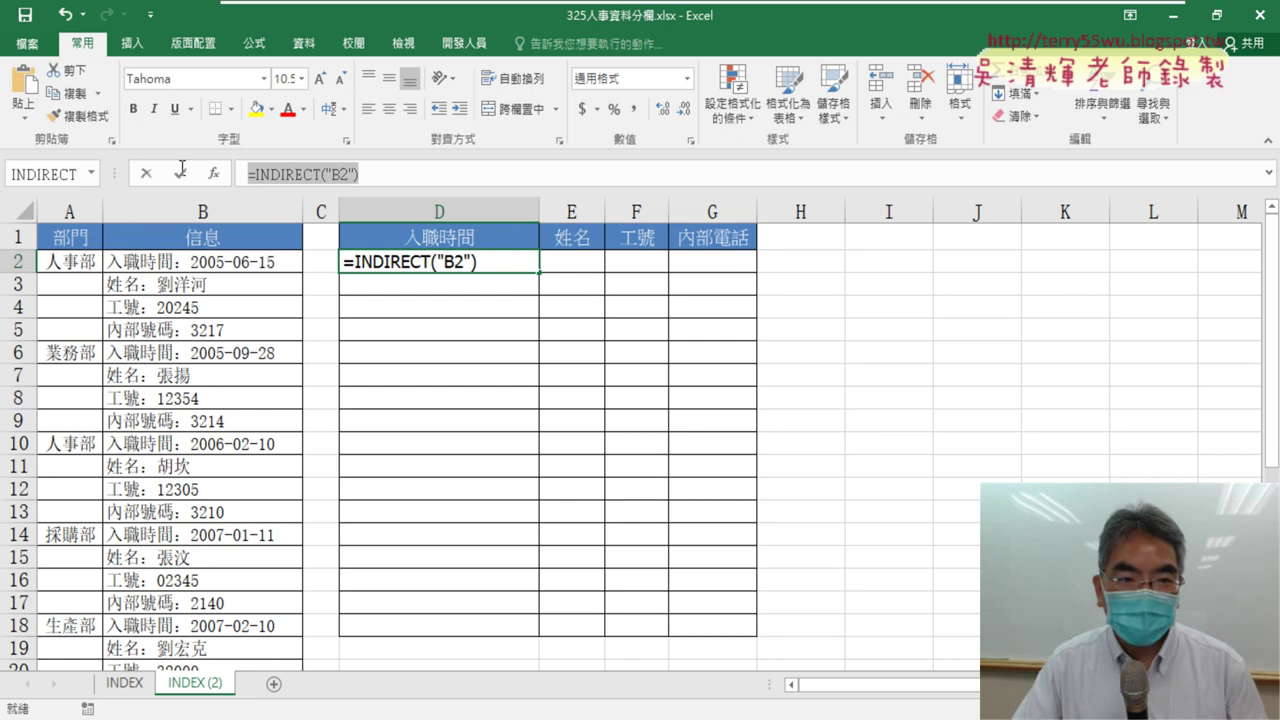
{"action": "right_click", "coordinate": [338, 176]}
{"action": "left_click", "coordinate": [371, 209]}
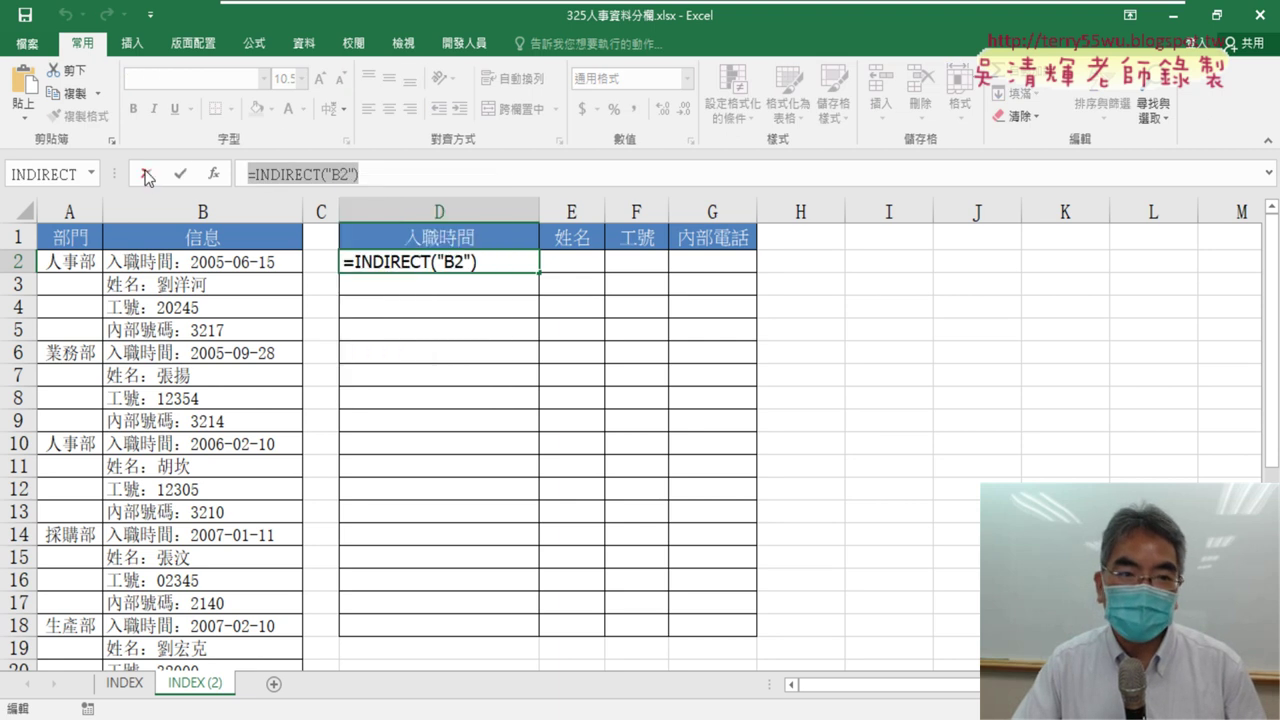
{"action": "left_click", "coordinate": [565, 259]}
{"action": "left_click", "coordinate": [321, 178]}
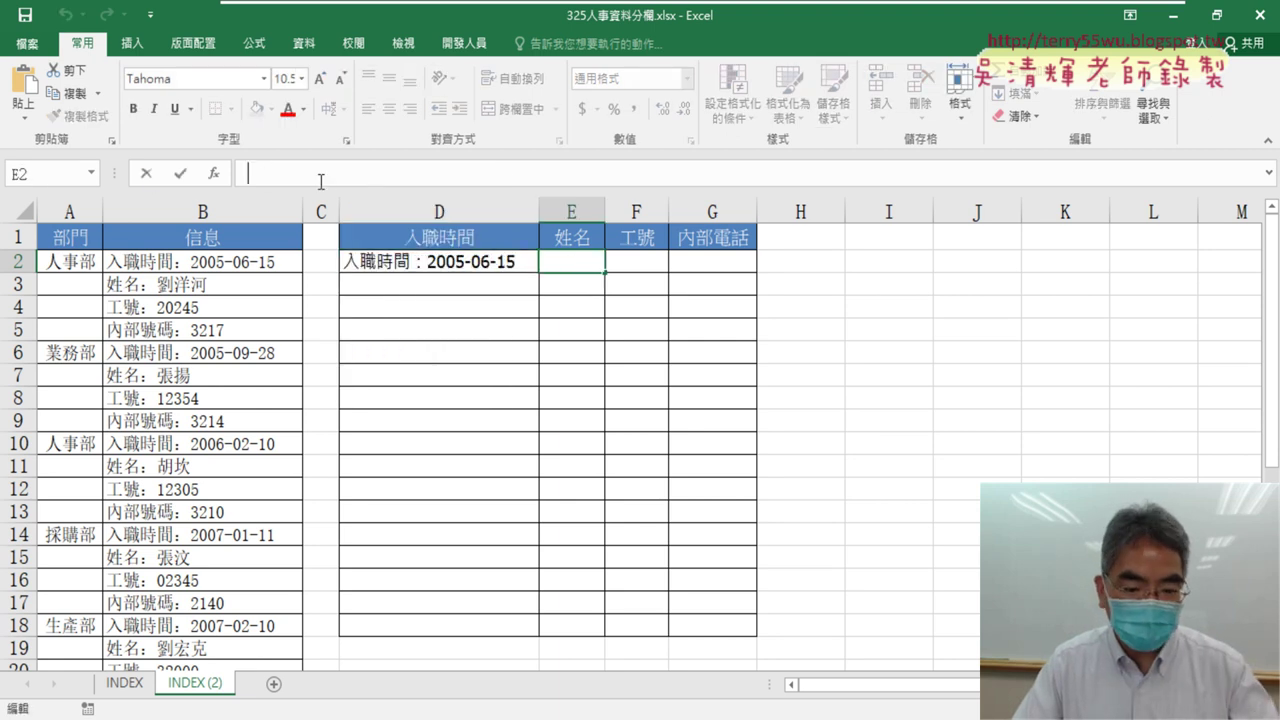
{"action": "key", "text": "ctrl+v"}
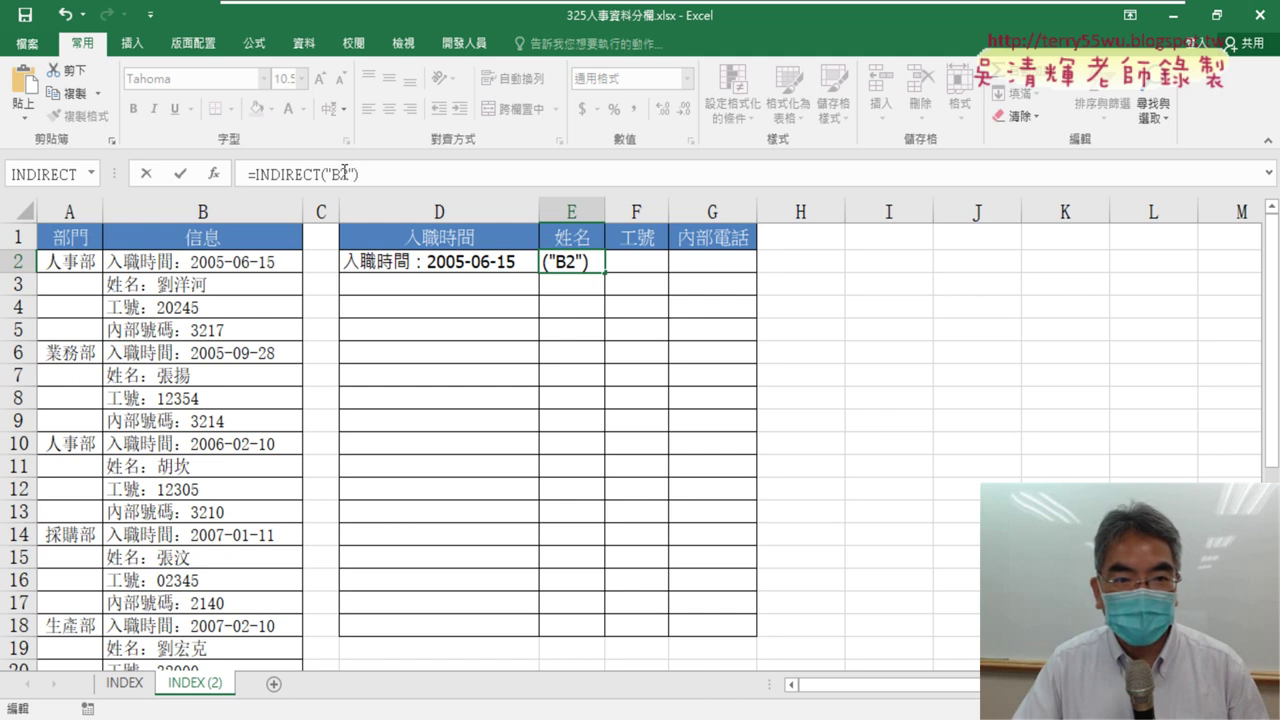
{"action": "left_click", "coordinate": [349, 174]}
{"action": "type", "text": "3"}
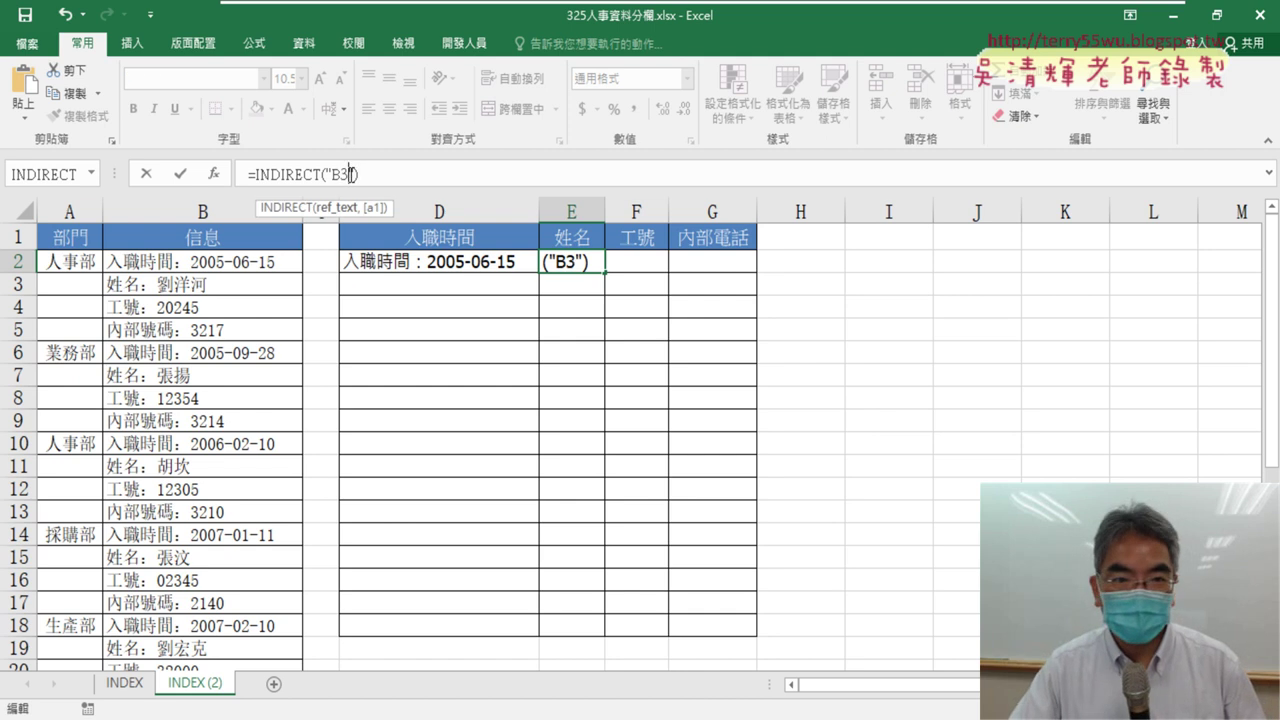
{"action": "key", "text": "Return"}
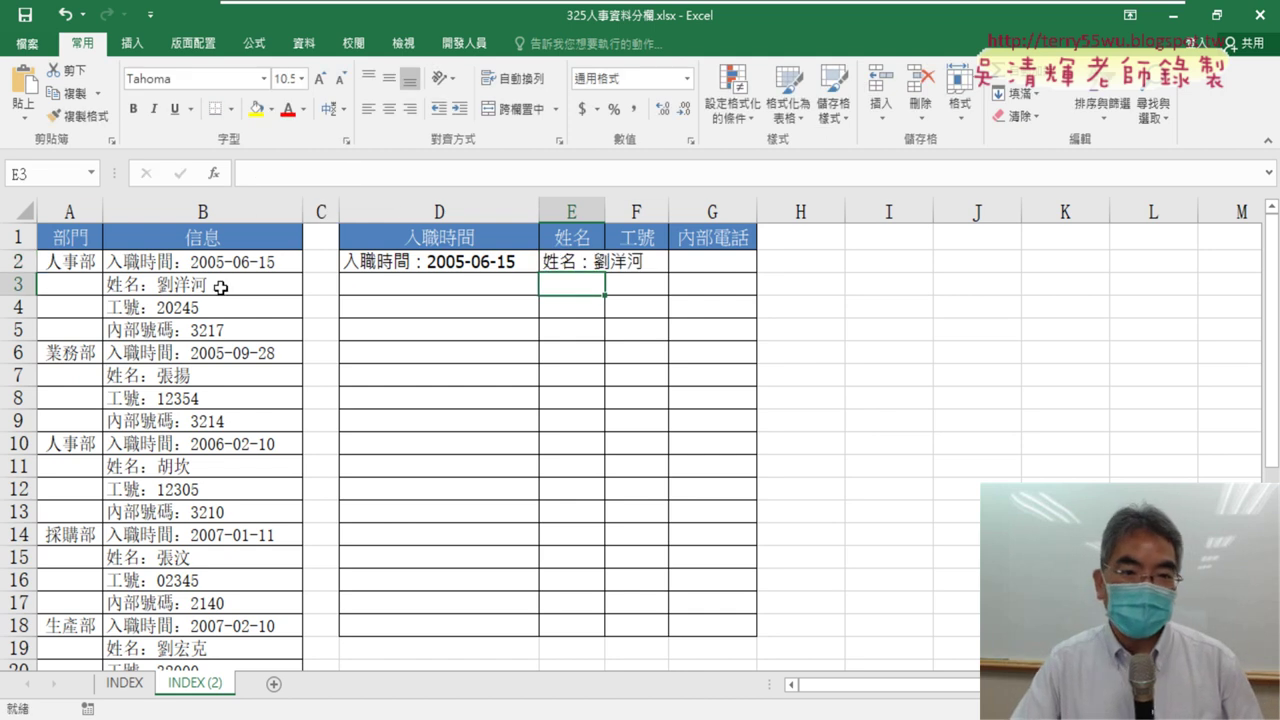
Step: Autofit column E to the name and compare the formulas in D2 and E2
{"action": "left_click", "coordinate": [463, 268]}
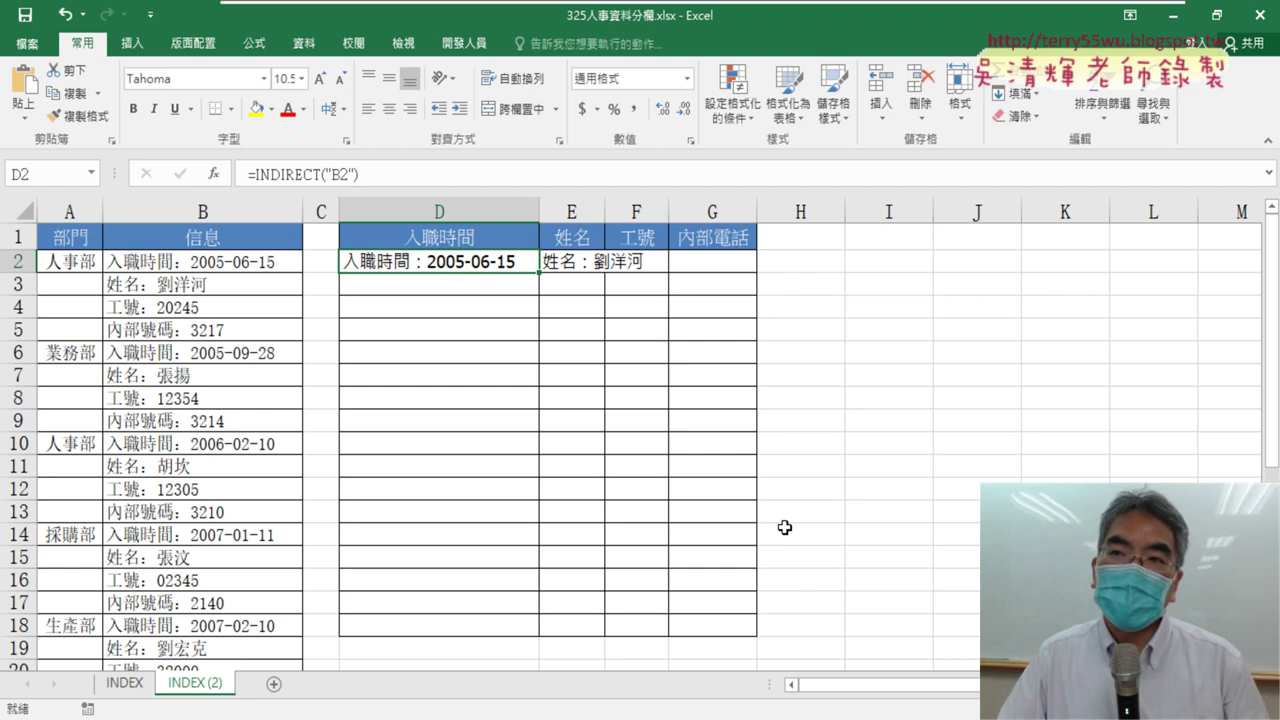
{"action": "double_click", "coordinate": [604, 210]}
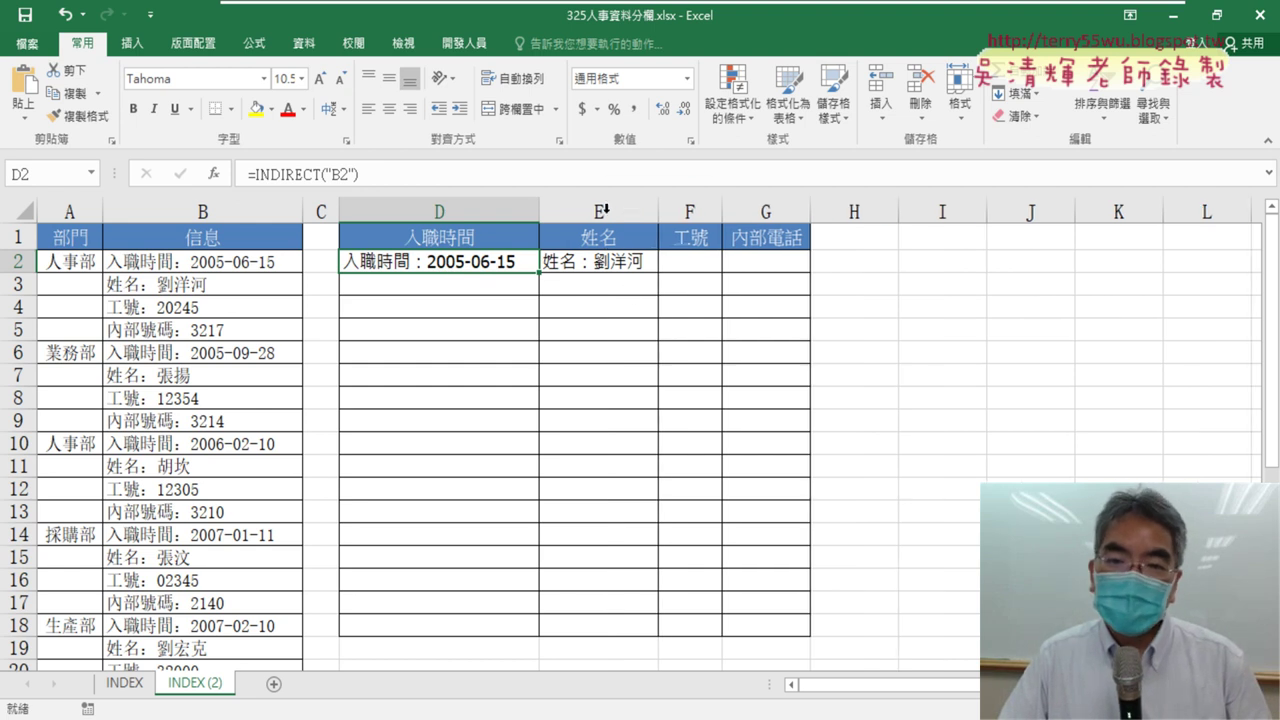
{"action": "left_click", "coordinate": [608, 263]}
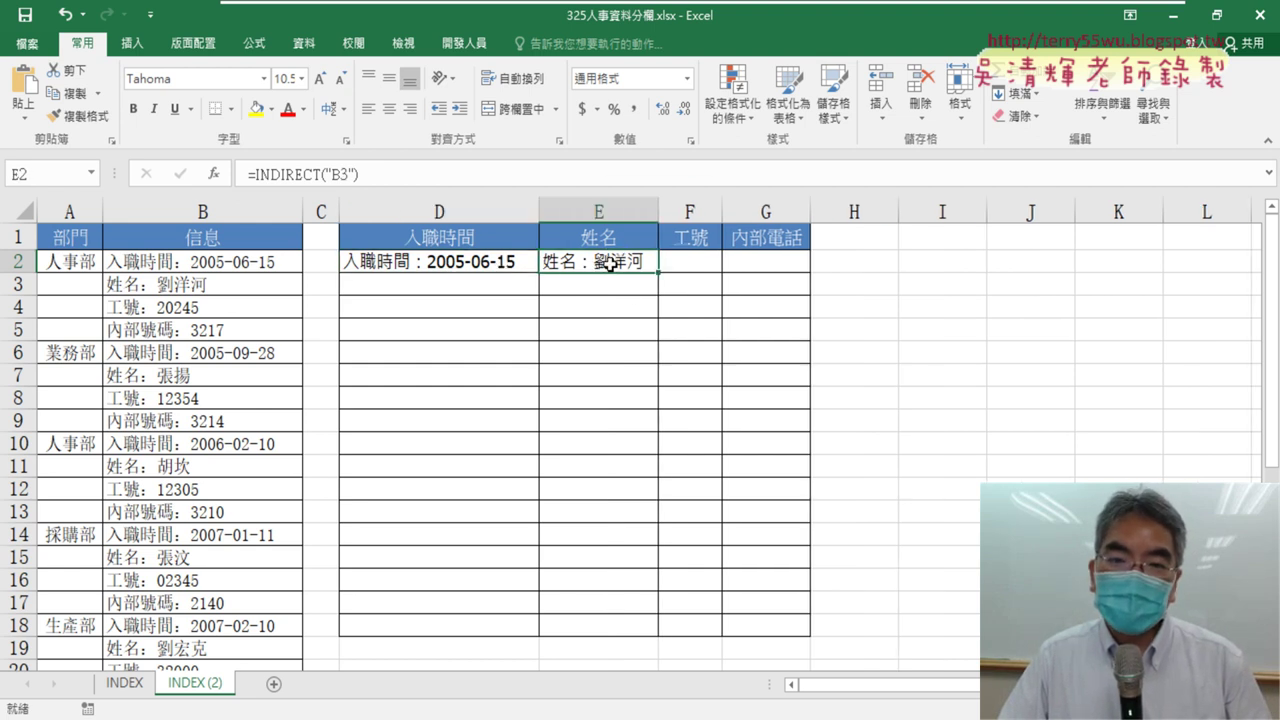
{"action": "left_click", "coordinate": [490, 266]}
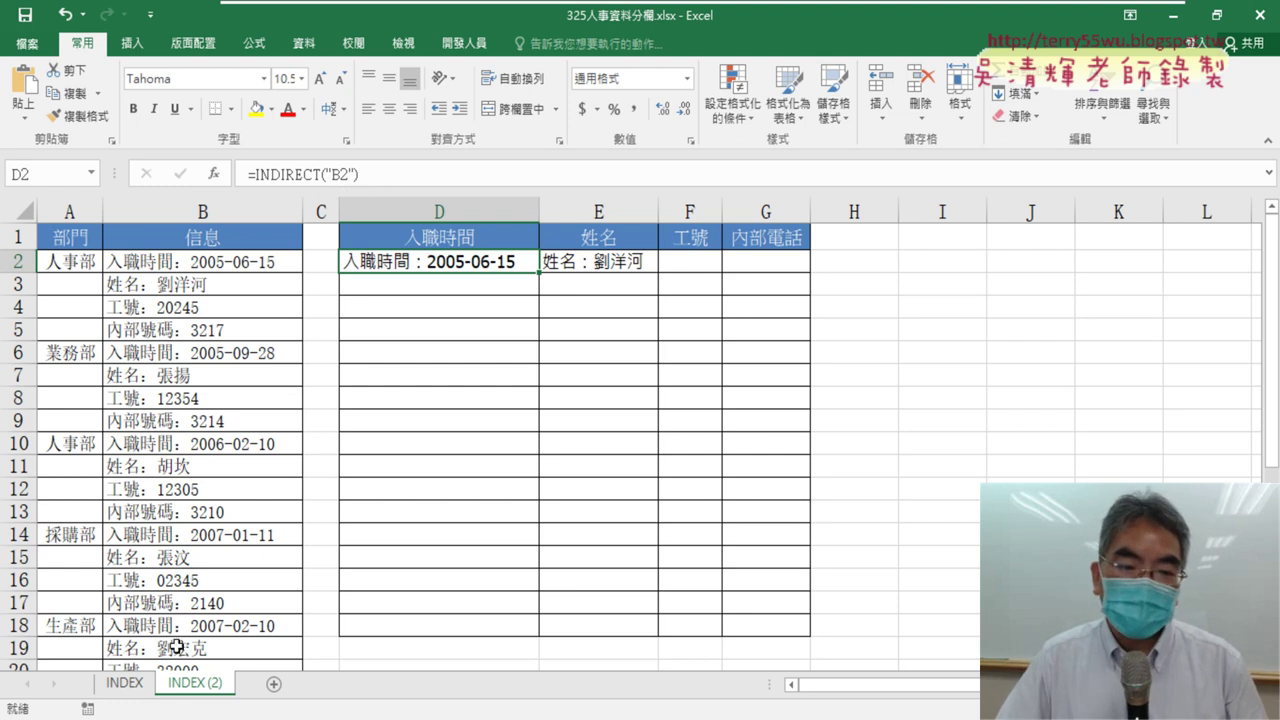
{"action": "left_click", "coordinate": [127, 690]}
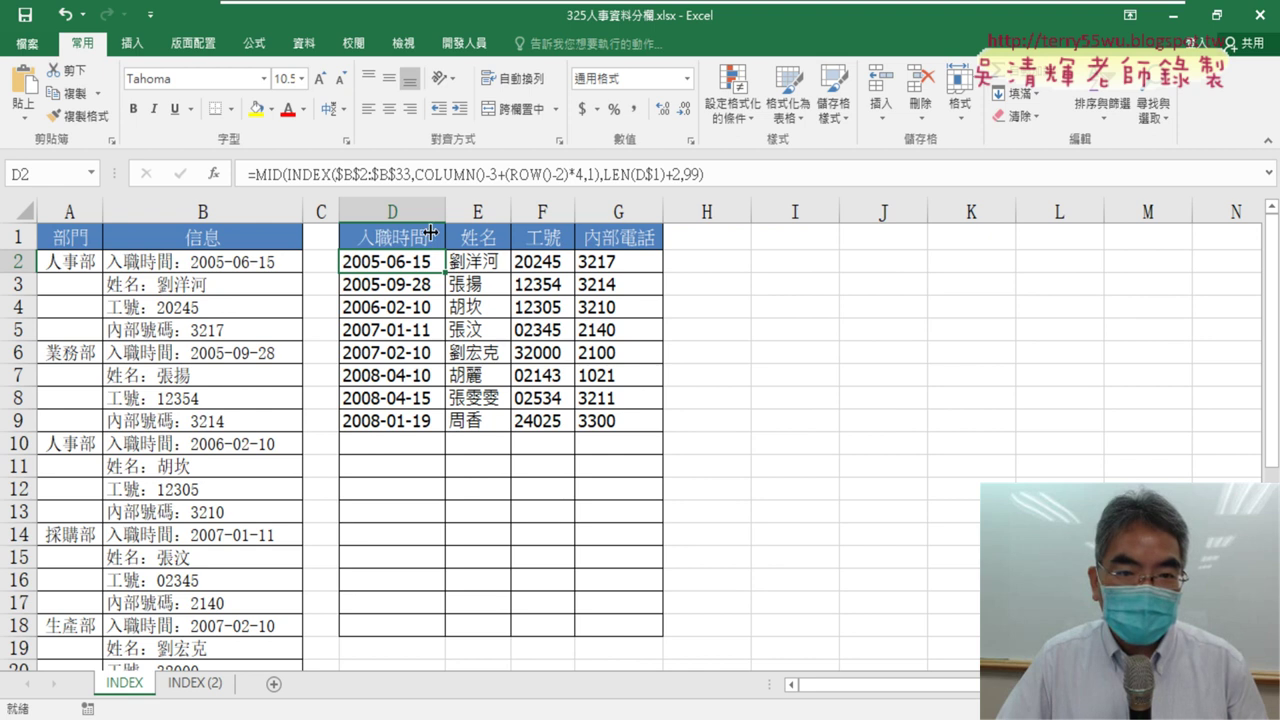
{"action": "left_click_drag", "start_coordinate": [416, 174], "coordinate": [588, 175]}
{"action": "key", "text": "ctrl+c"}
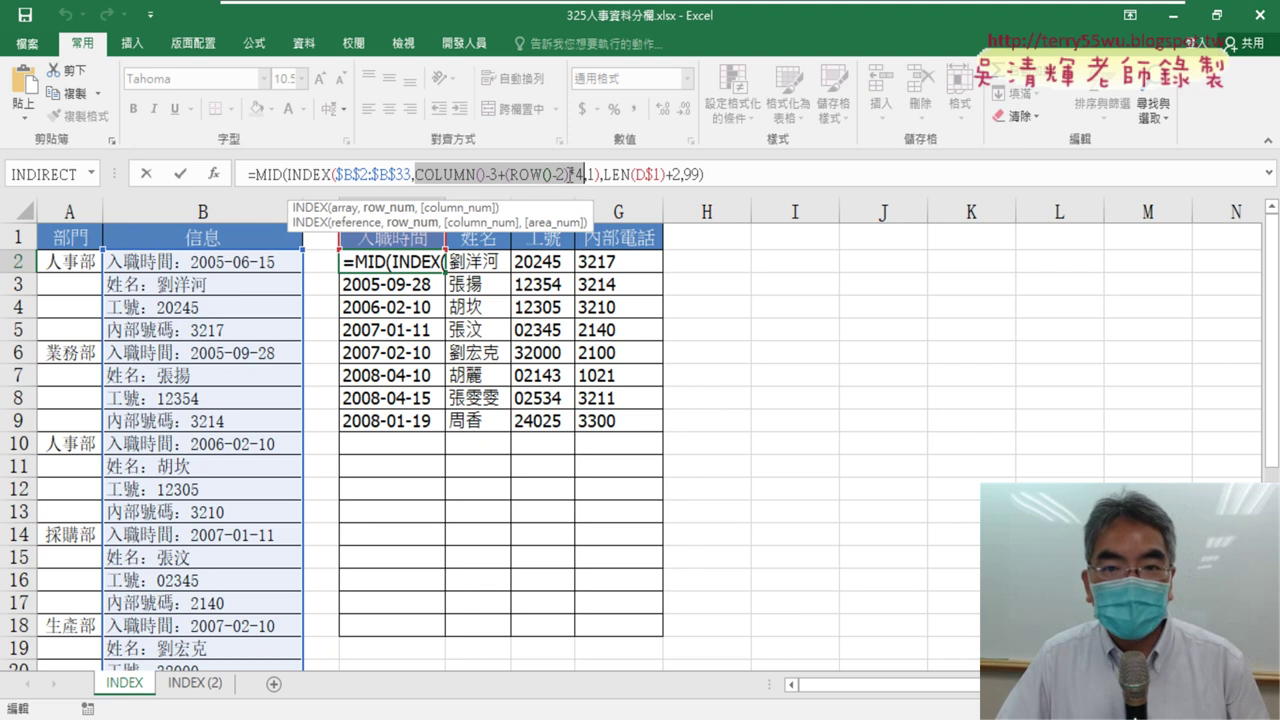
{"action": "right_click", "coordinate": [718, 176]}
{"action": "key", "text": "Escape"}
{"action": "left_click", "coordinate": [145, 175]}
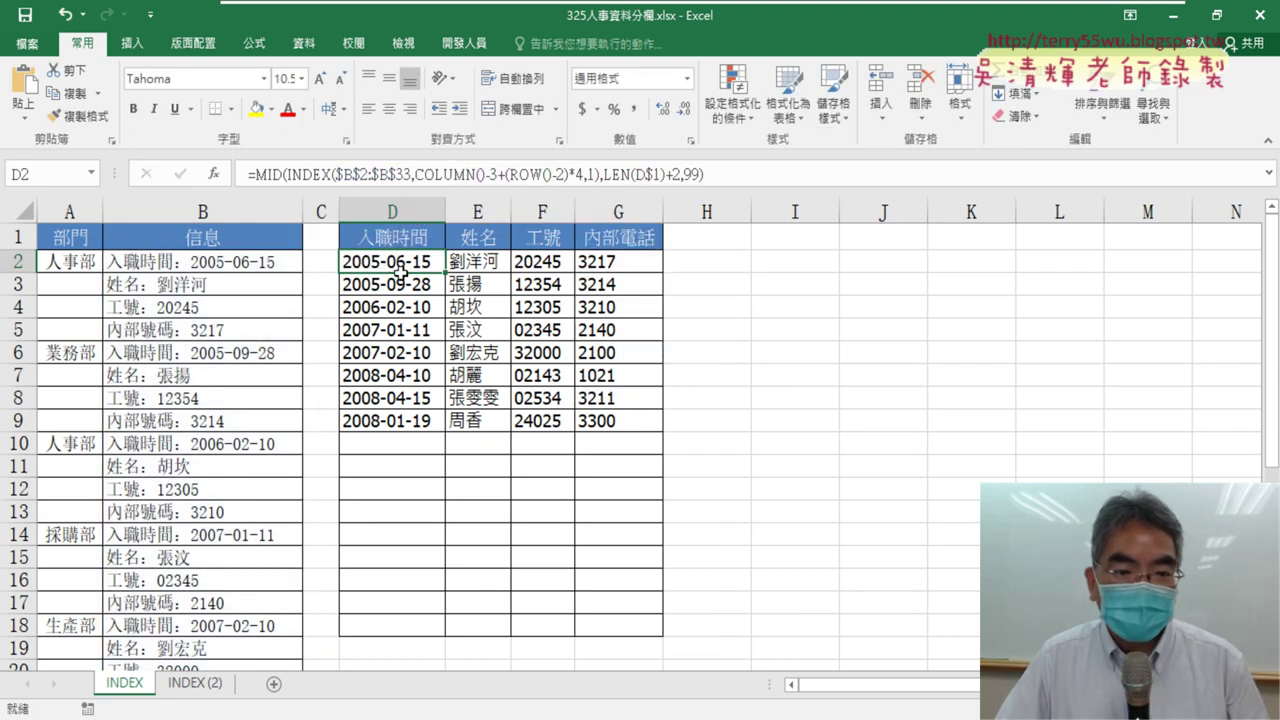
{"action": "left_click", "coordinate": [199, 684]}
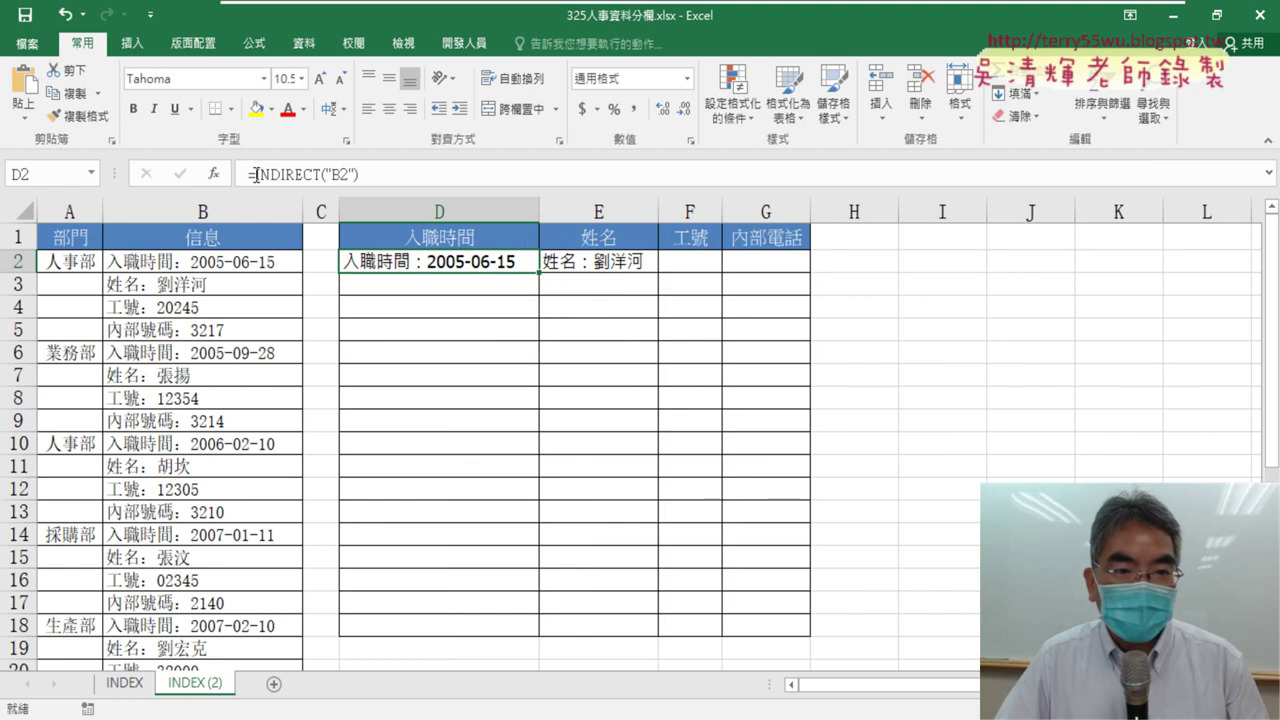
Step: Replace D2's formula with the pasted position formula and fill it across E2:G2
{"action": "left_click_drag", "start_coordinate": [256, 175], "coordinate": [463, 178]}
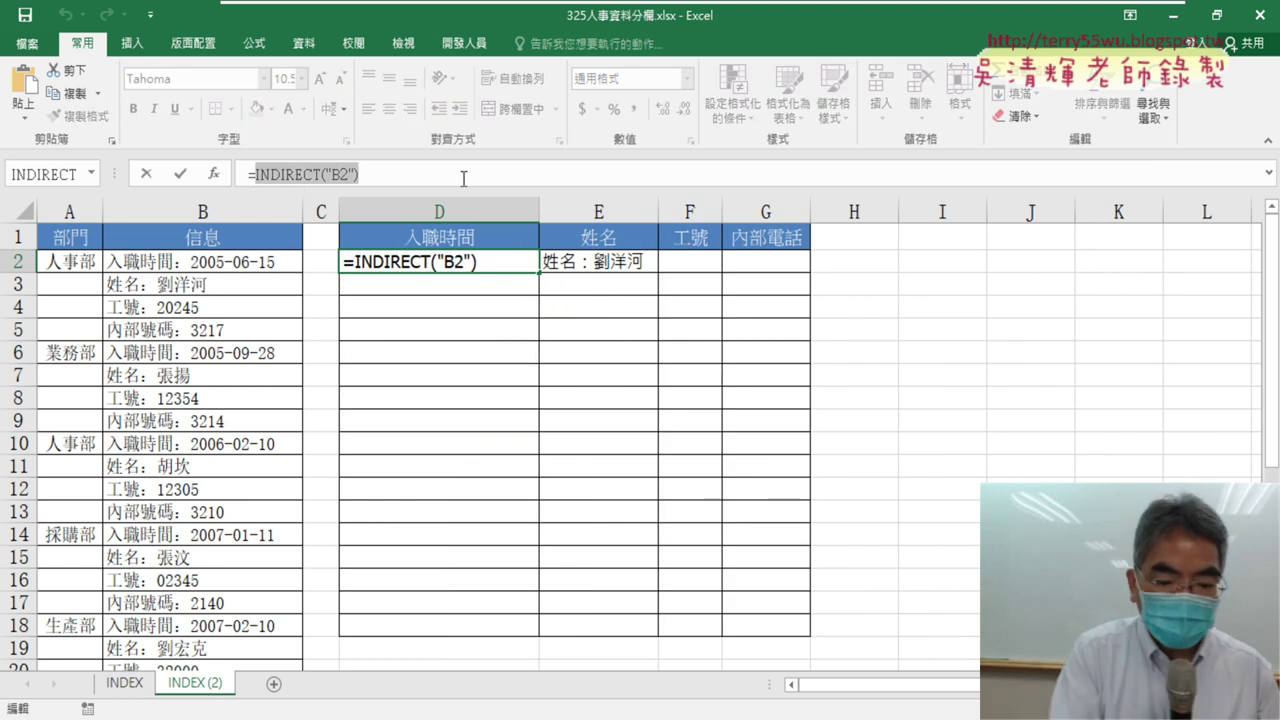
{"action": "key", "text": "ctrl+v"}
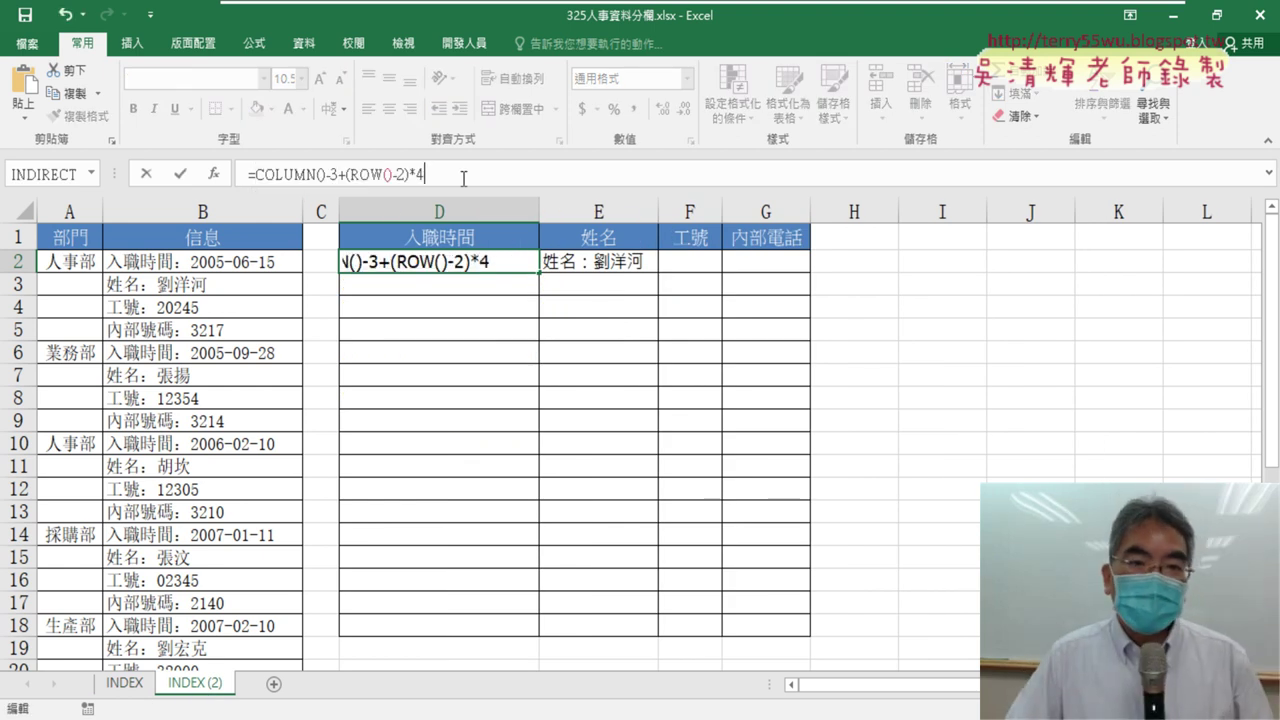
{"action": "left_click", "coordinate": [179, 176]}
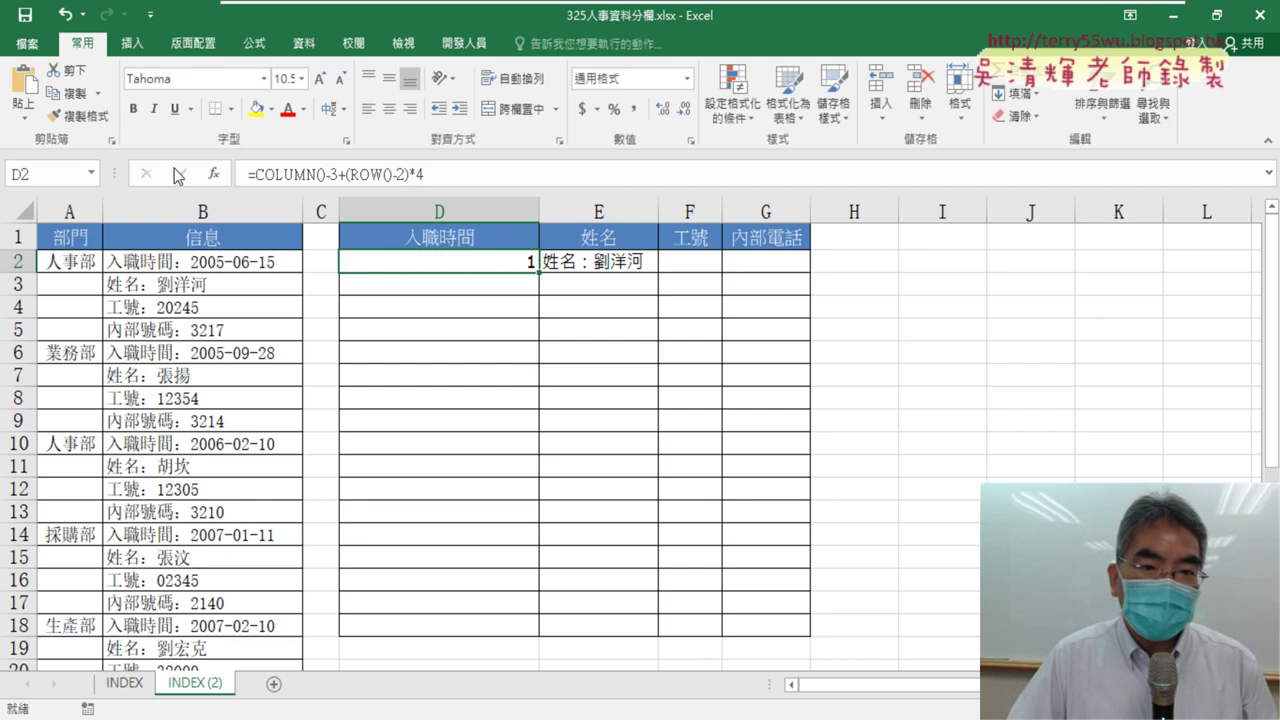
{"action": "left_click_drag", "start_coordinate": [539, 273], "coordinate": [800, 262]}
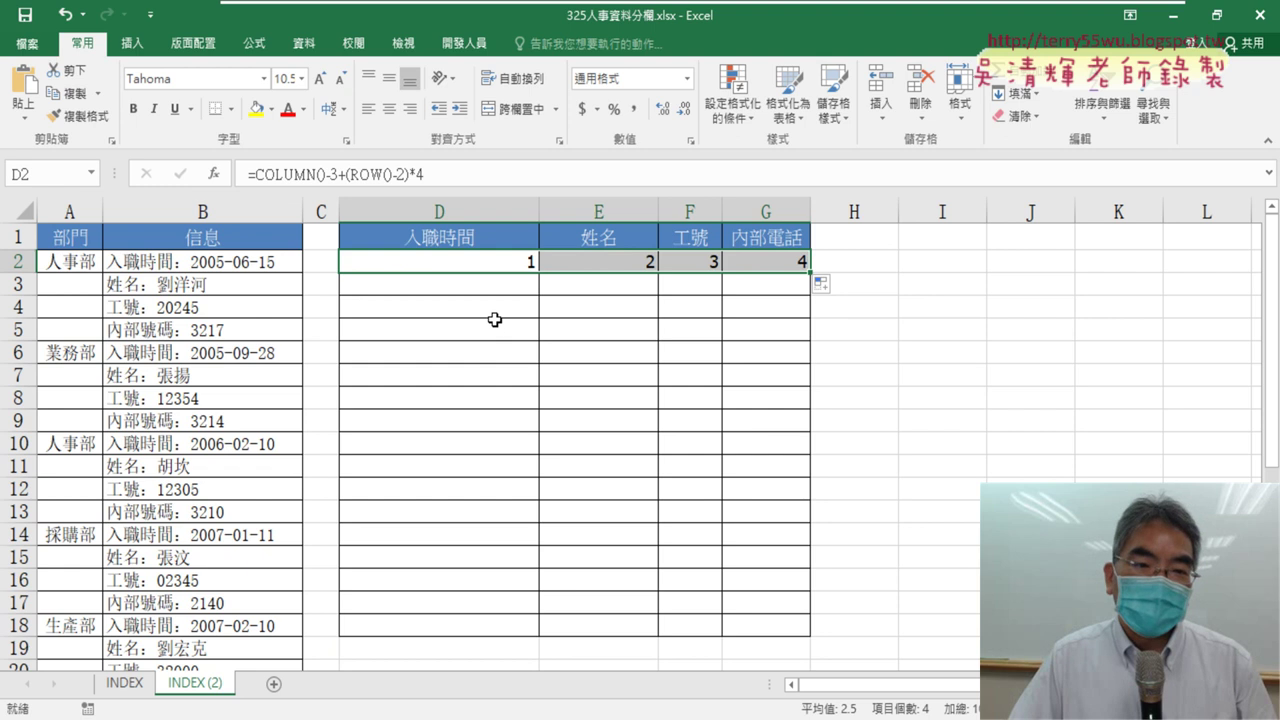
Step: Correct D2 to =COLUMN()-2+(ROW()-2)*4 and fill it over D2:G9, giving 2 through 33
{"action": "left_click", "coordinate": [471, 264]}
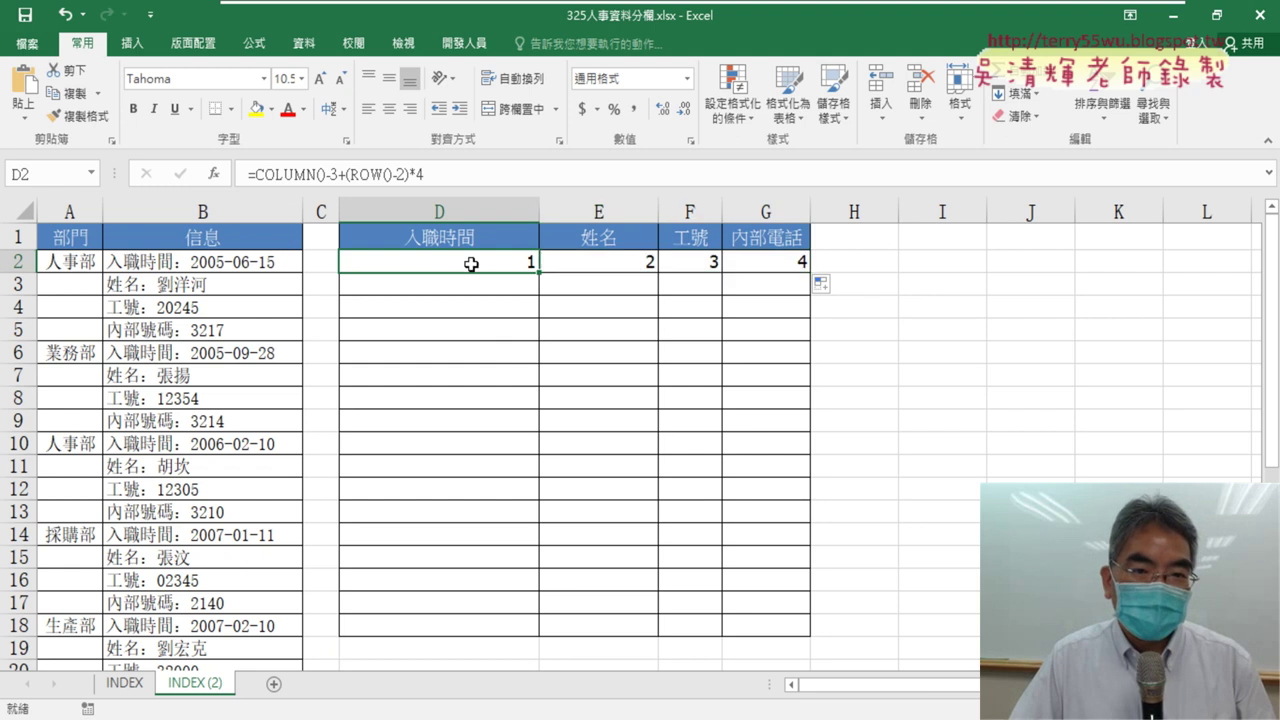
{"action": "left_click", "coordinate": [333, 174]}
{"action": "double_click", "coordinate": [340, 174]}
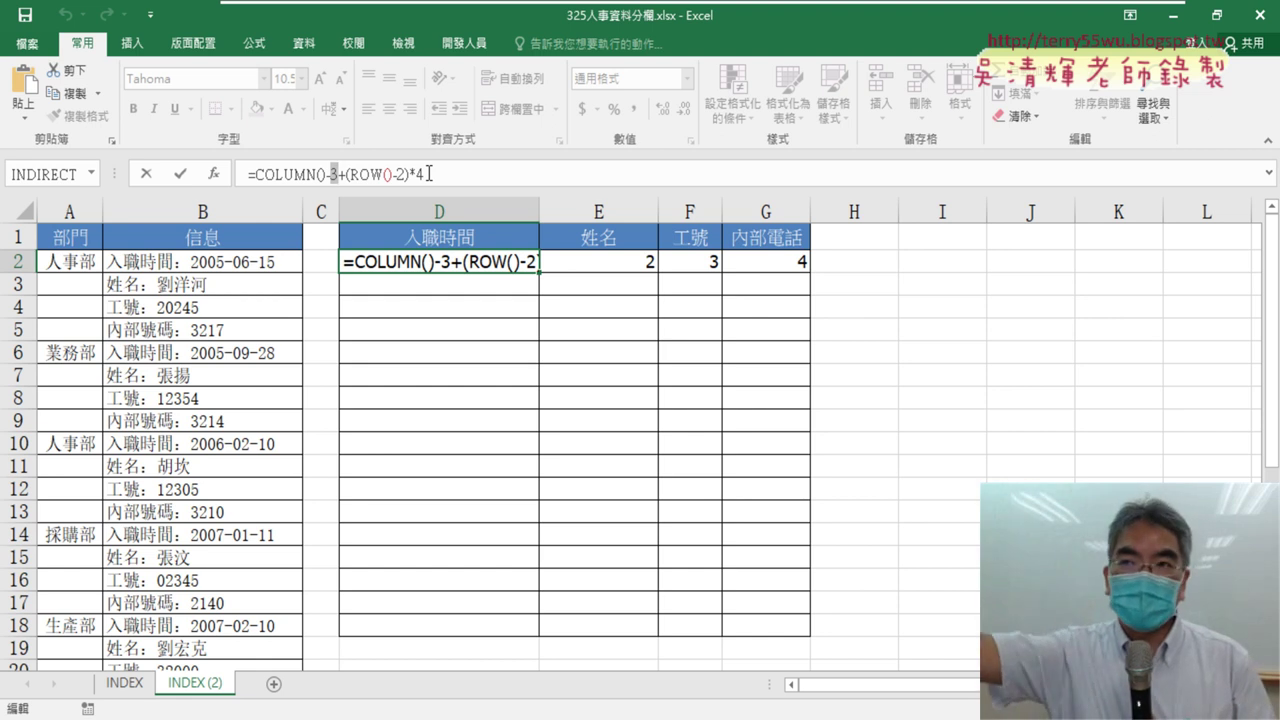
{"action": "type", "text": "2"}
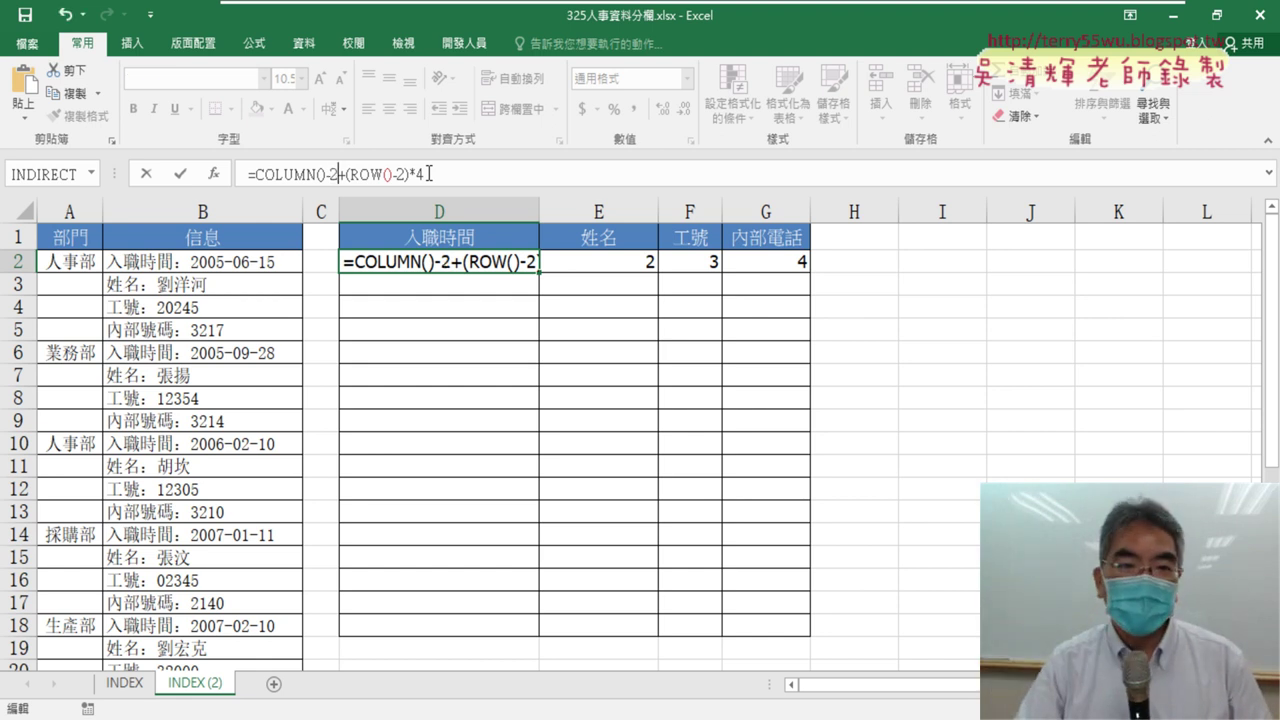
{"action": "left_click", "coordinate": [181, 174]}
{"action": "left_click_drag", "start_coordinate": [534, 271], "coordinate": [812, 272]}
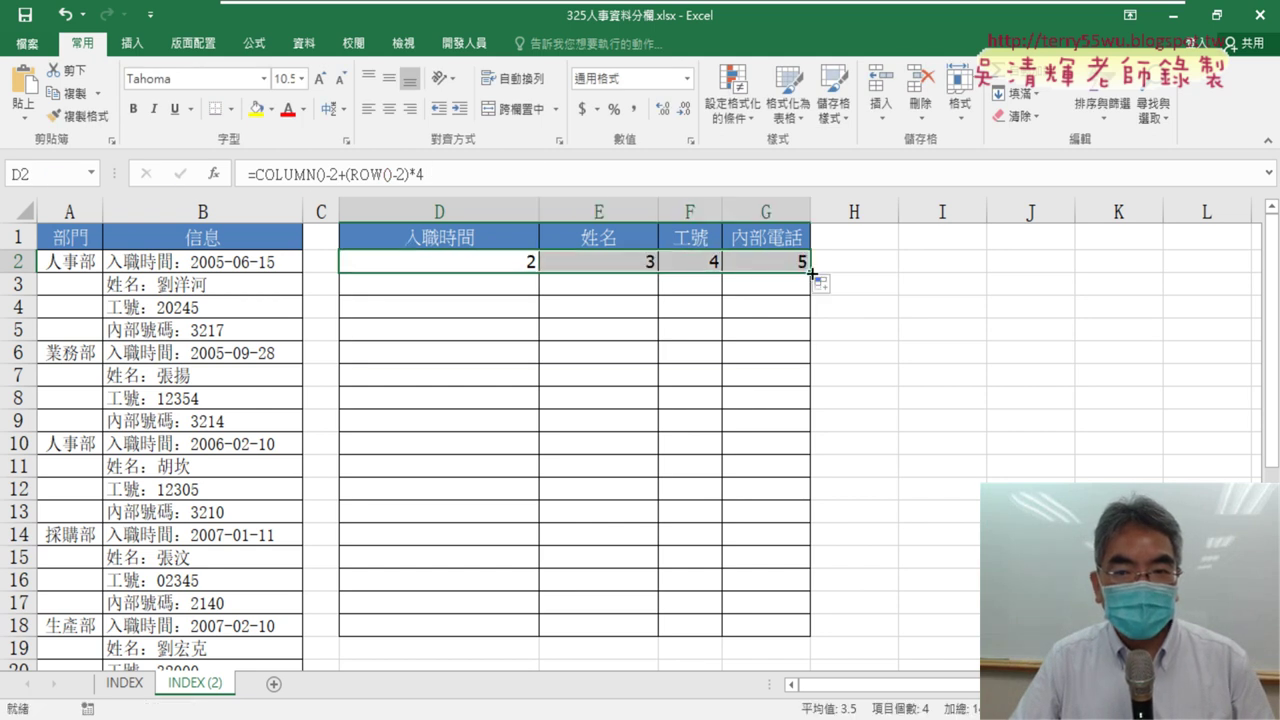
{"action": "left_click_drag", "start_coordinate": [812, 272], "coordinate": [819, 429]}
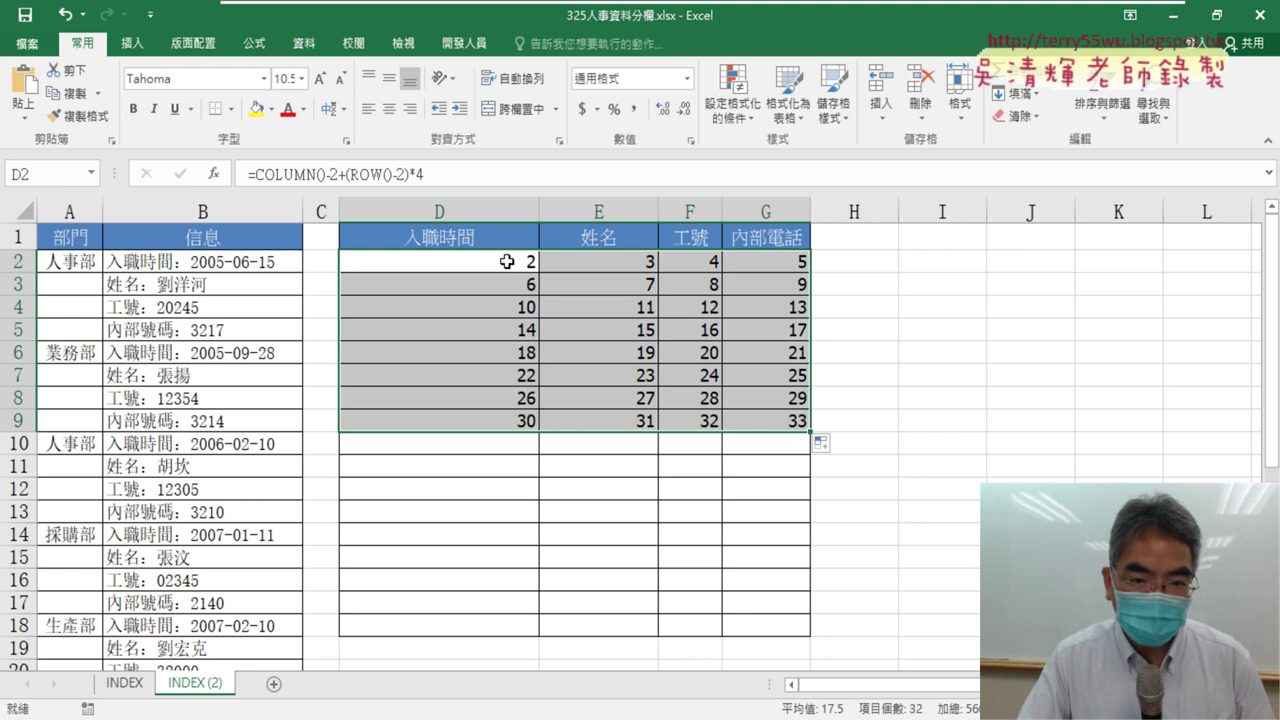
Step: Select the COLUMN()-2+(ROW()-2)*4 expression in D2's formula for editing
{"action": "left_click", "coordinate": [494, 258]}
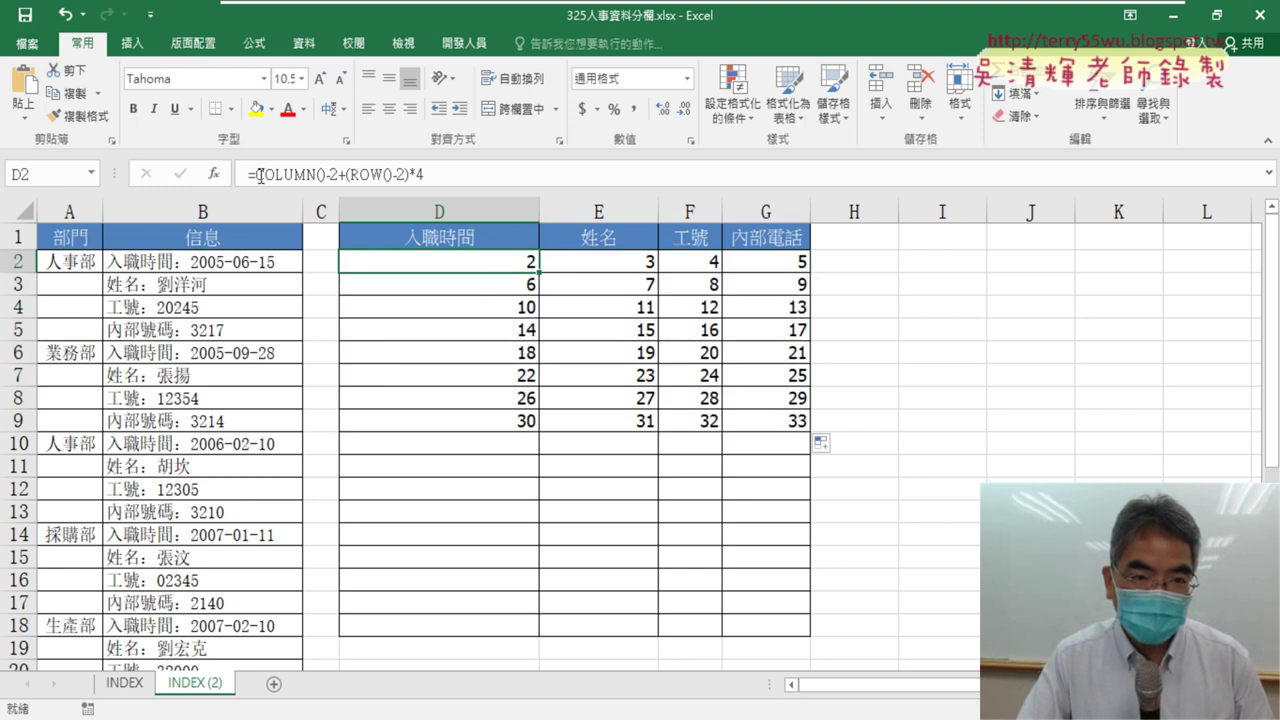
{"action": "left_click_drag", "start_coordinate": [258, 175], "coordinate": [398, 175]}
{"action": "right_click", "coordinate": [399, 180]}
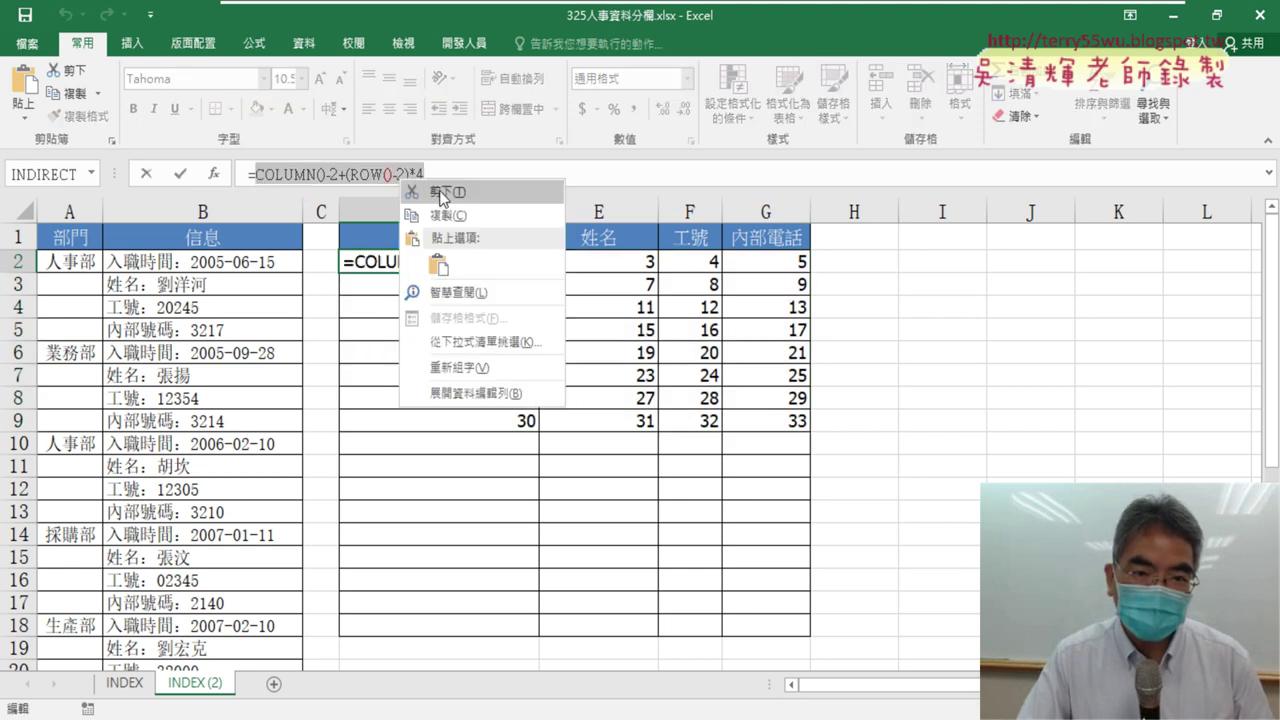
Step: Cut the position expression and start INDIRECT in D2 with Ref_text "B"&COLUMN()-2+(ROW()-2)*4
{"action": "left_click", "coordinate": [441, 193]}
{"action": "left_click", "coordinate": [215, 175]}
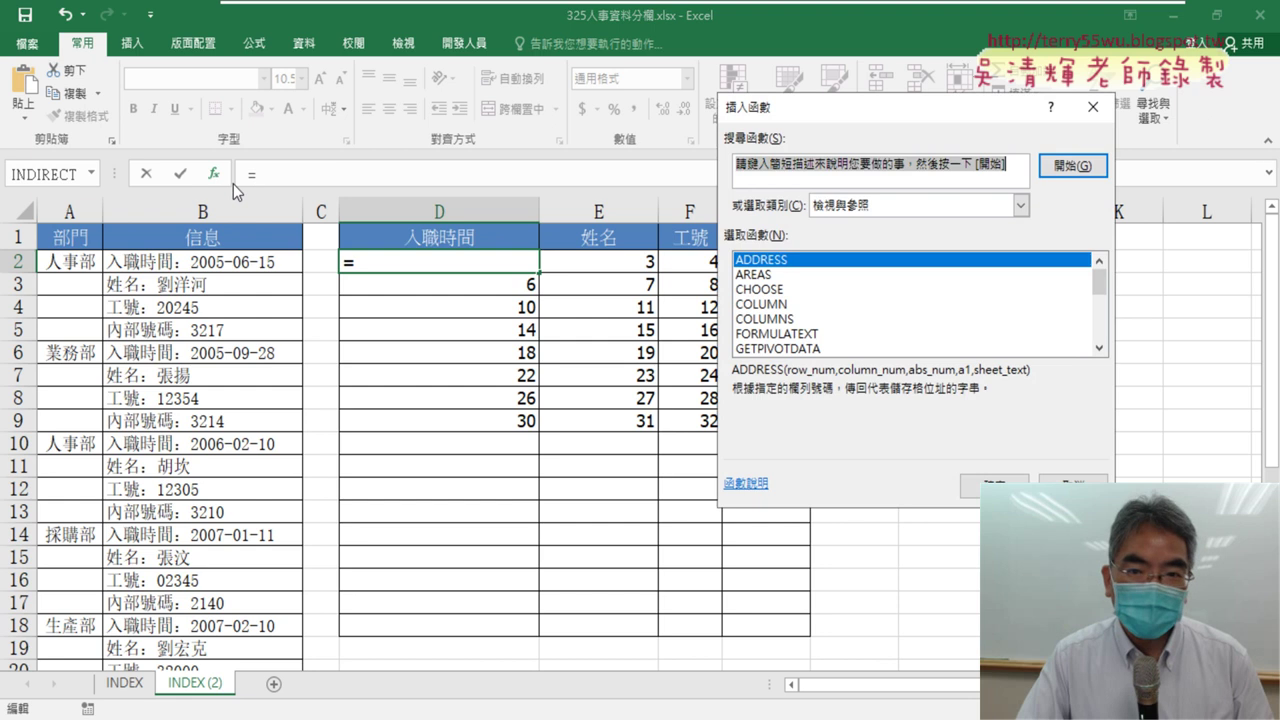
{"action": "scroll", "coordinate": [1100, 348], "scroll_direction": "down", "scroll_amount": 2}
{"action": "scroll", "coordinate": [1100, 348], "scroll_direction": "down", "scroll_amount": 2}
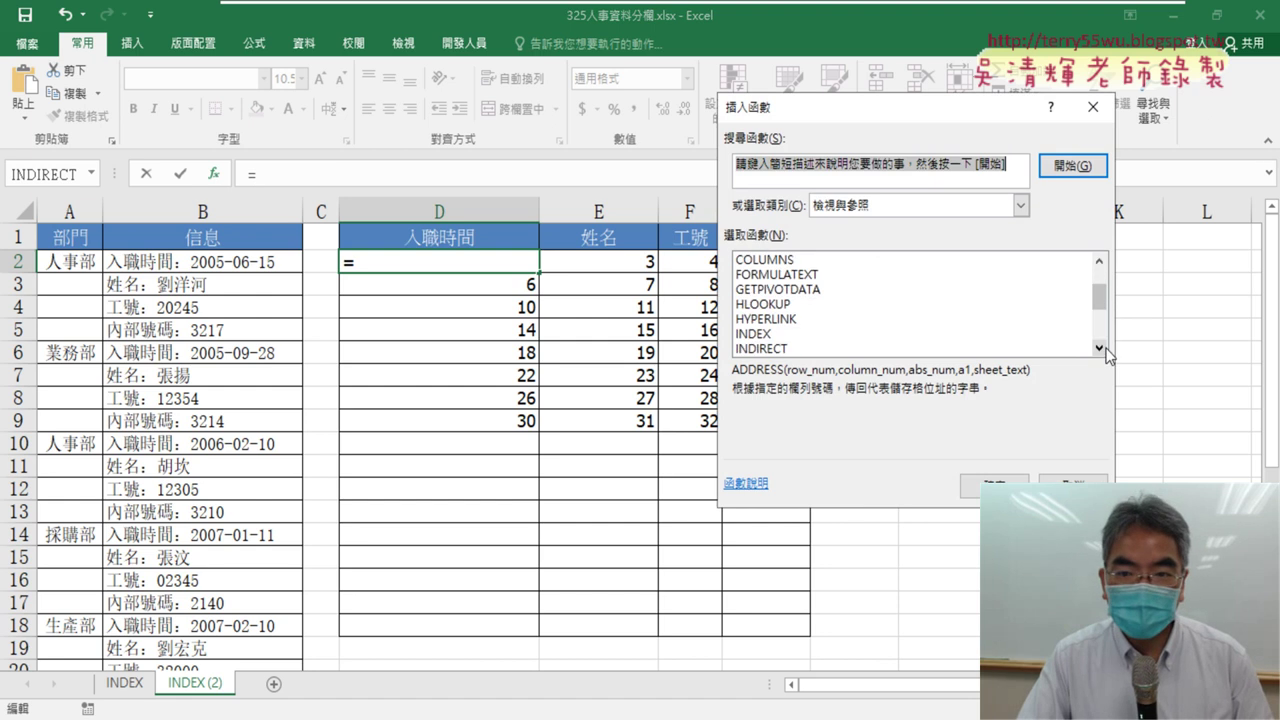
{"action": "scroll", "coordinate": [1100, 348], "scroll_direction": "down", "scroll_amount": 2}
{"action": "left_click", "coordinate": [812, 319]}
{"action": "double_click", "coordinate": [811, 319]}
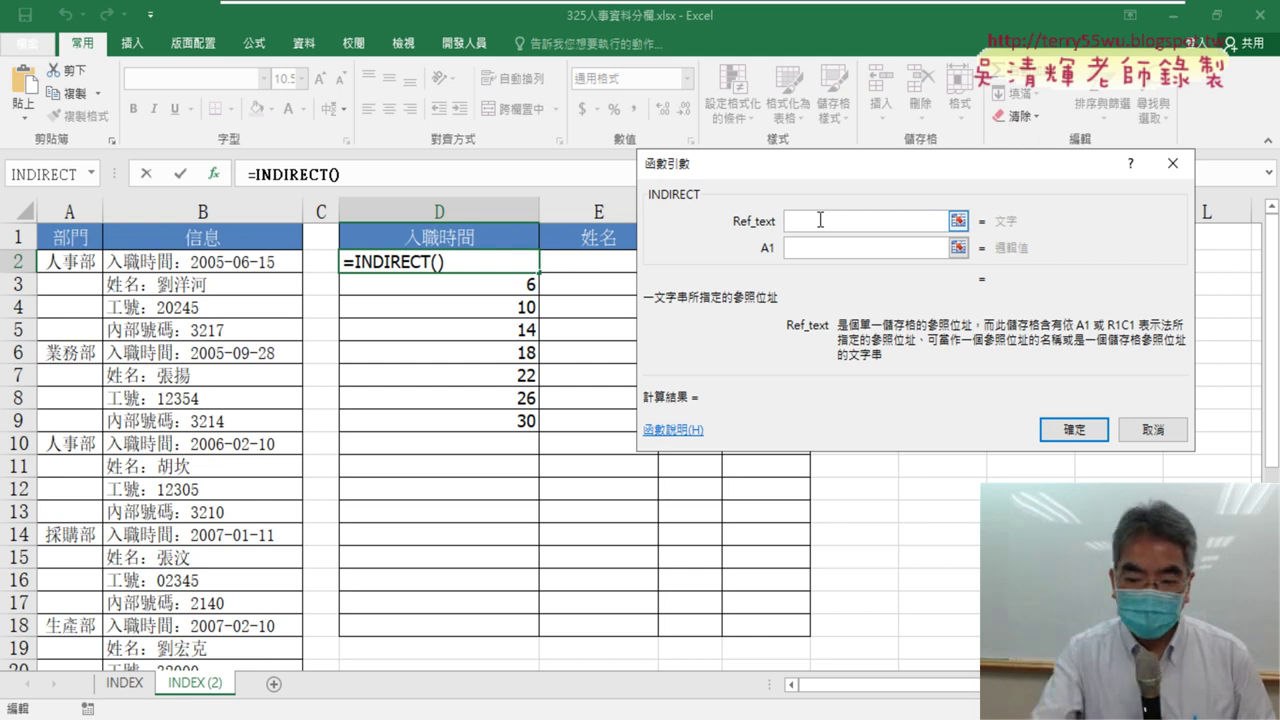
{"action": "type", "text": "\""}
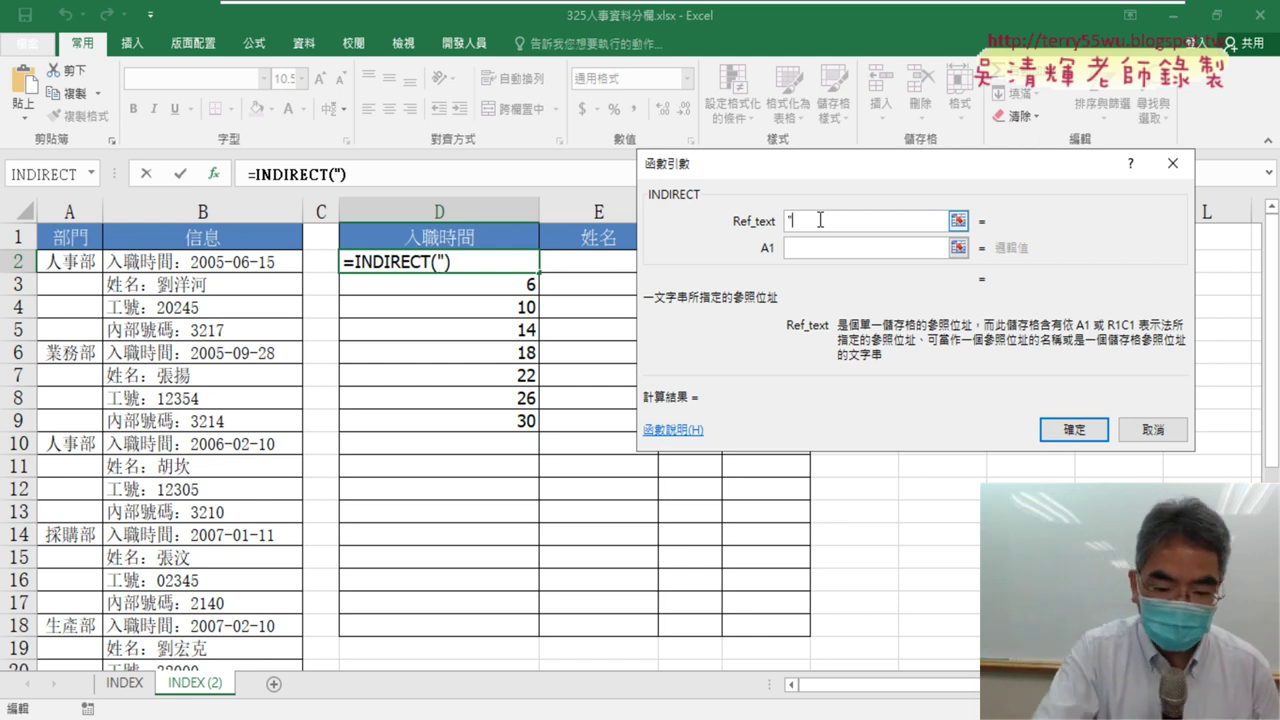
{"action": "type", "text": "B\""}
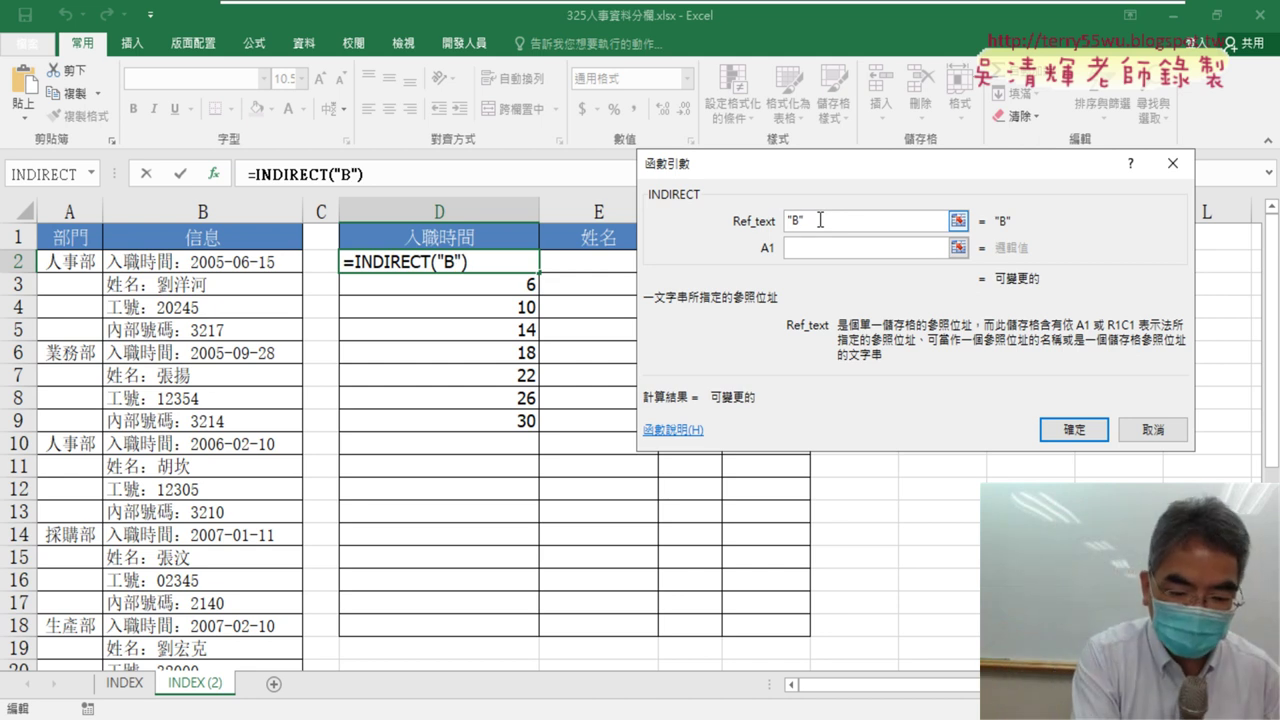
{"action": "type", "text": "&"}
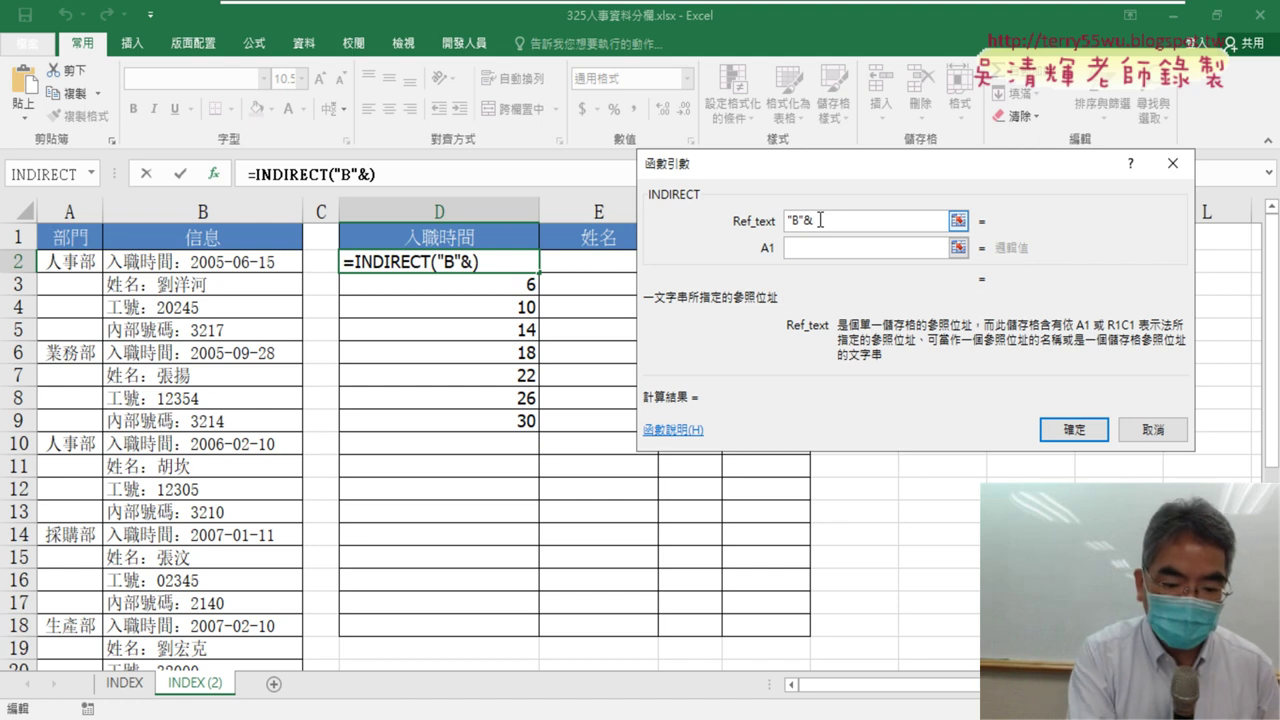
{"action": "type", "text": "COLUMN()-2+(ROW()-2)*4"}
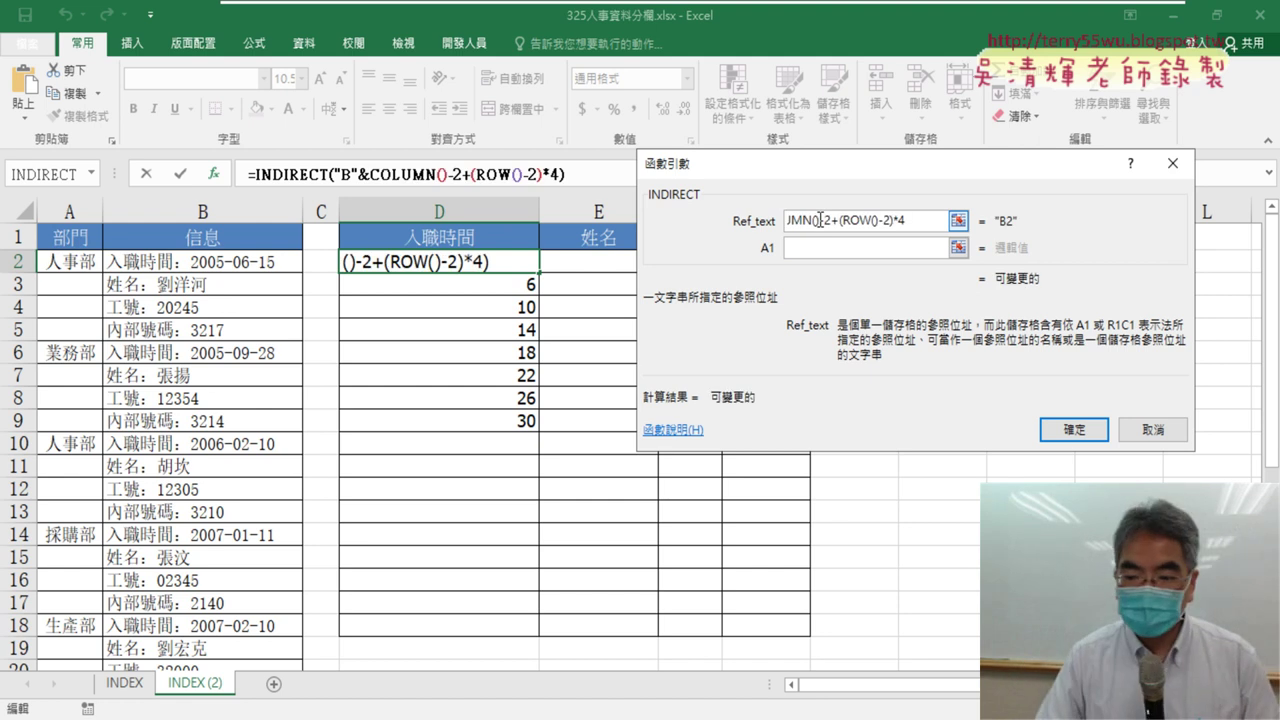
Step: Remove the stray quotes from Ref_text and confirm D2's INDIRECT hire-date formula
{"action": "key", "text": "Home"}
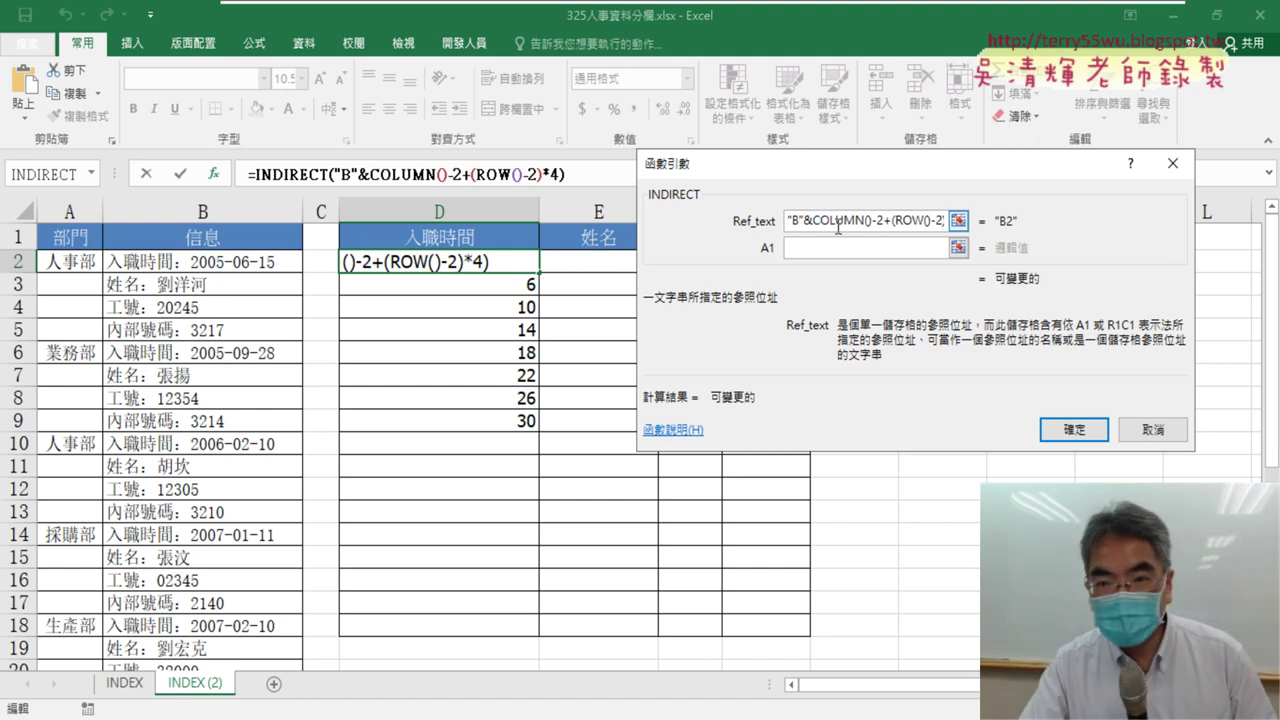
{"action": "left_click_drag", "start_coordinate": [816, 221], "coordinate": [958, 217]}
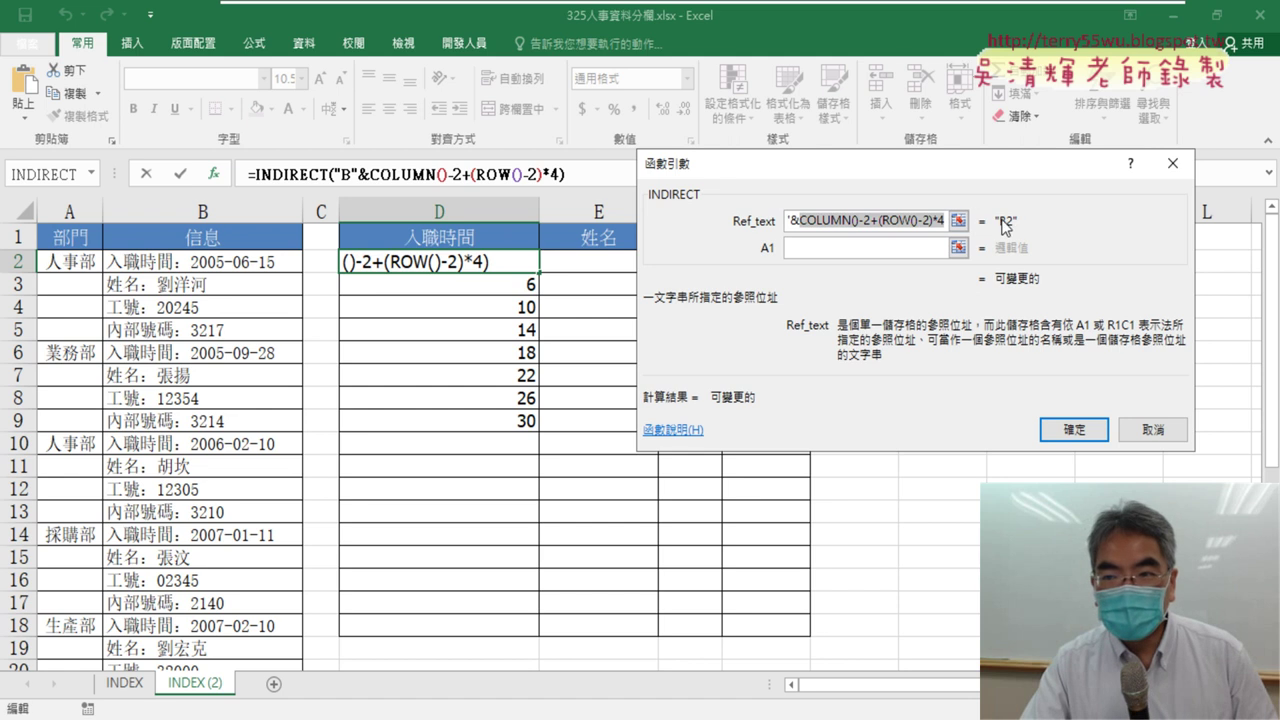
{"action": "left_click", "coordinate": [810, 221]}
{"action": "left_click_drag", "start_coordinate": [803, 222], "coordinate": [979, 222]}
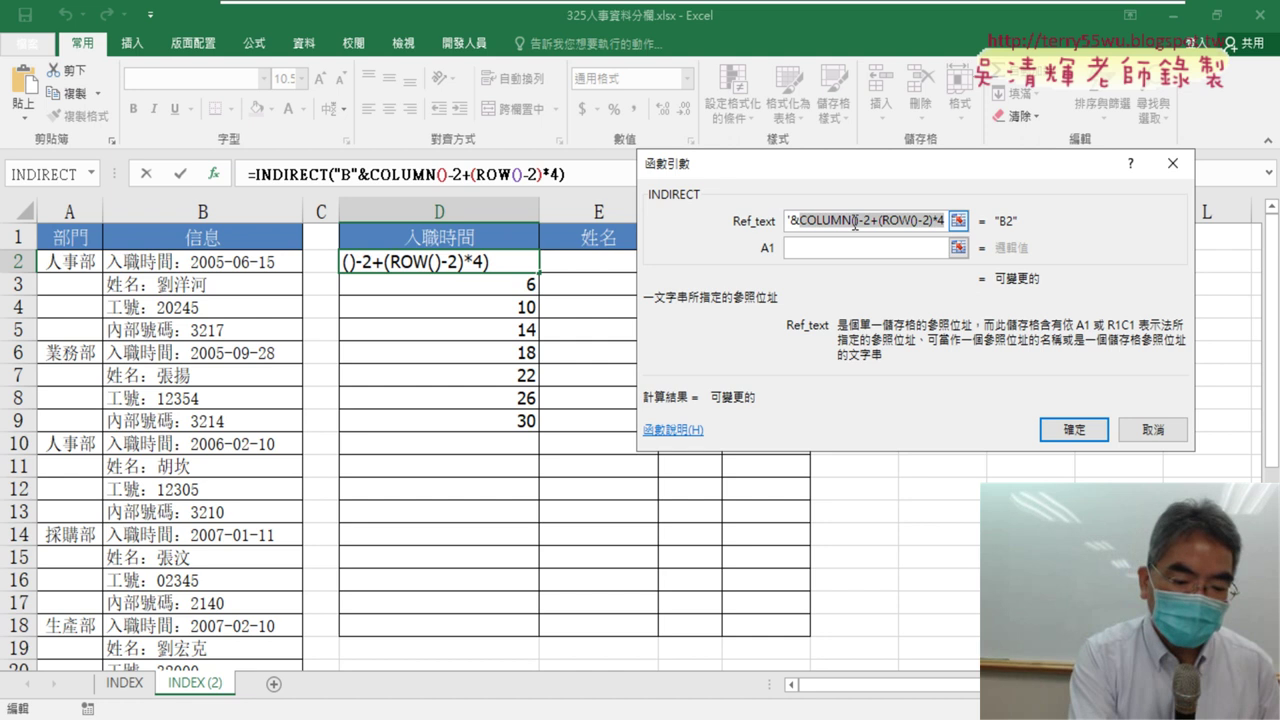
{"action": "left_click_drag", "start_coordinate": [868, 226], "coordinate": [797, 243]}
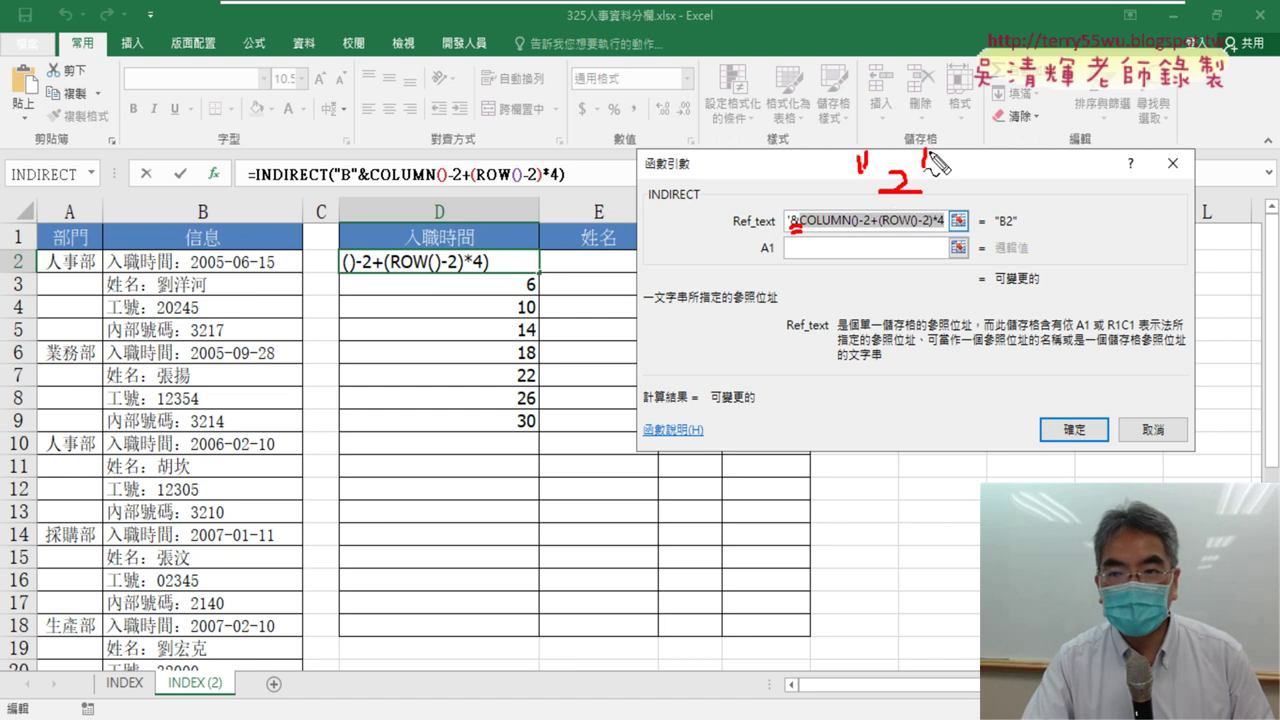
{"action": "left_click_drag", "start_coordinate": [928, 156], "coordinate": [927, 165]}
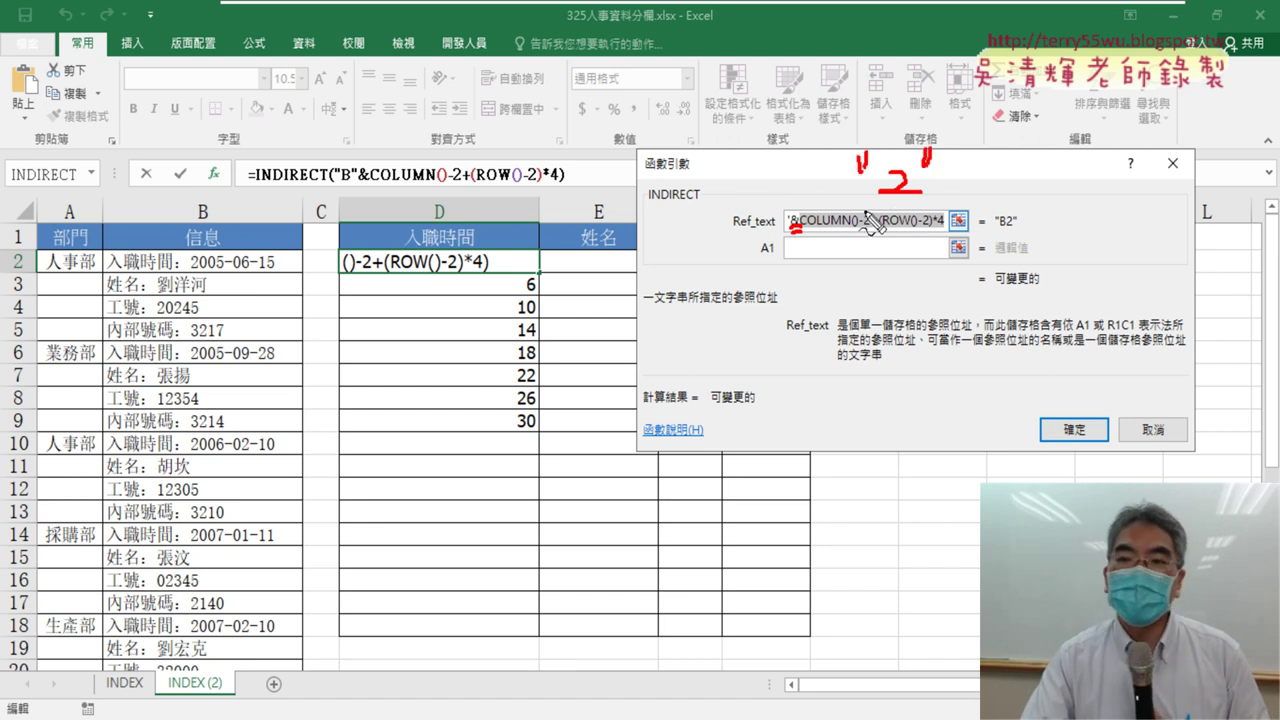
{"action": "left_click_drag", "start_coordinate": [996, 231], "coordinate": [1019, 231]}
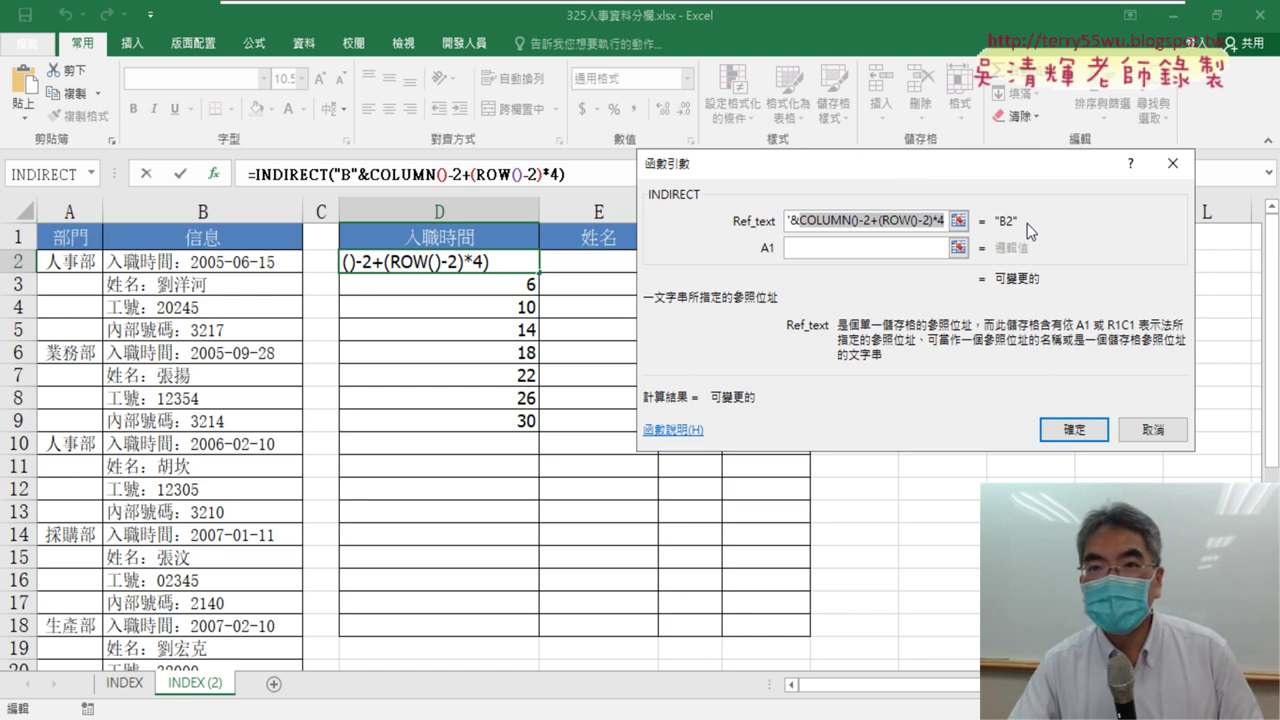
{"action": "left_click", "coordinate": [805, 219]}
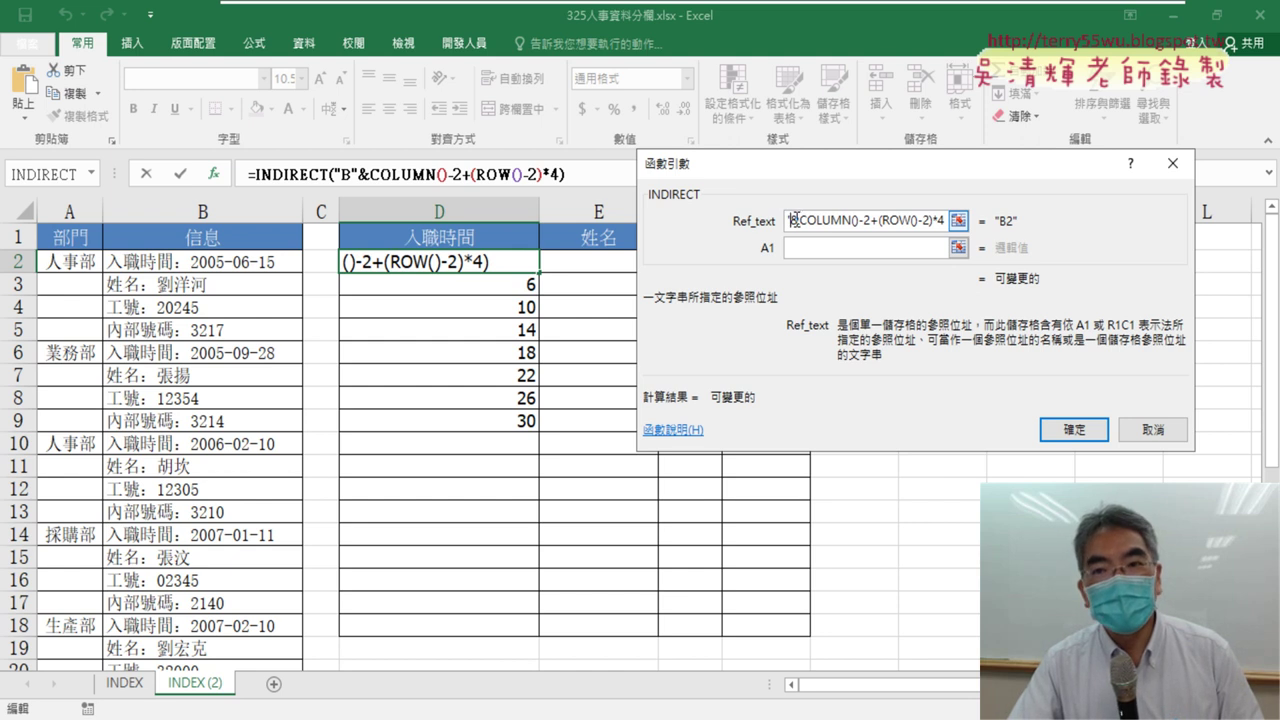
{"action": "left_click_drag", "start_coordinate": [797, 219], "coordinate": [737, 221]}
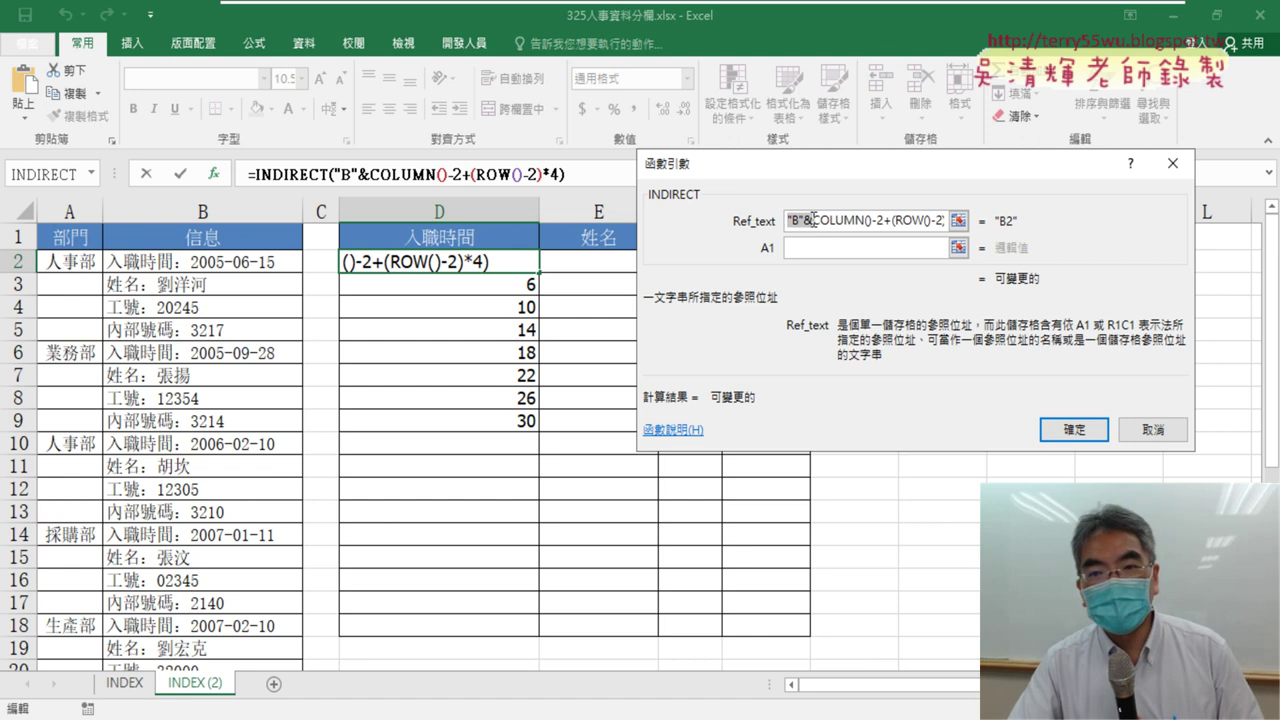
{"action": "left_click", "coordinate": [813, 219]}
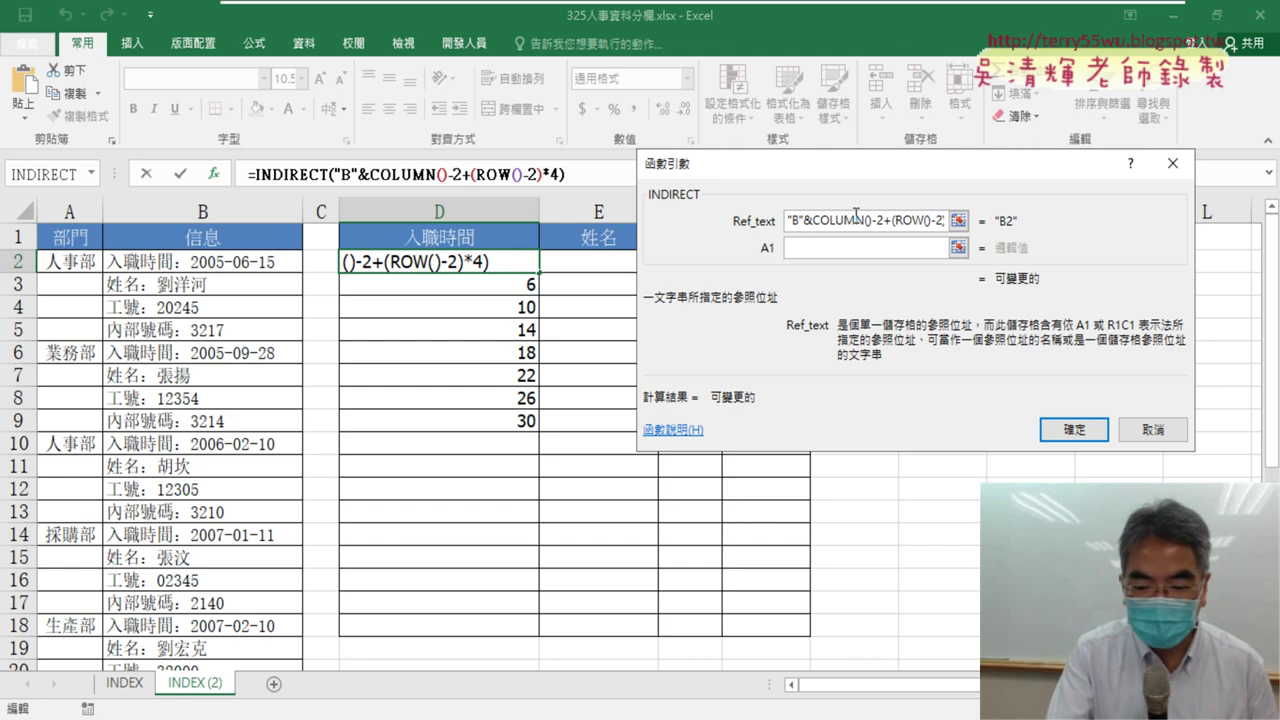
{"action": "type", "text": "\""}
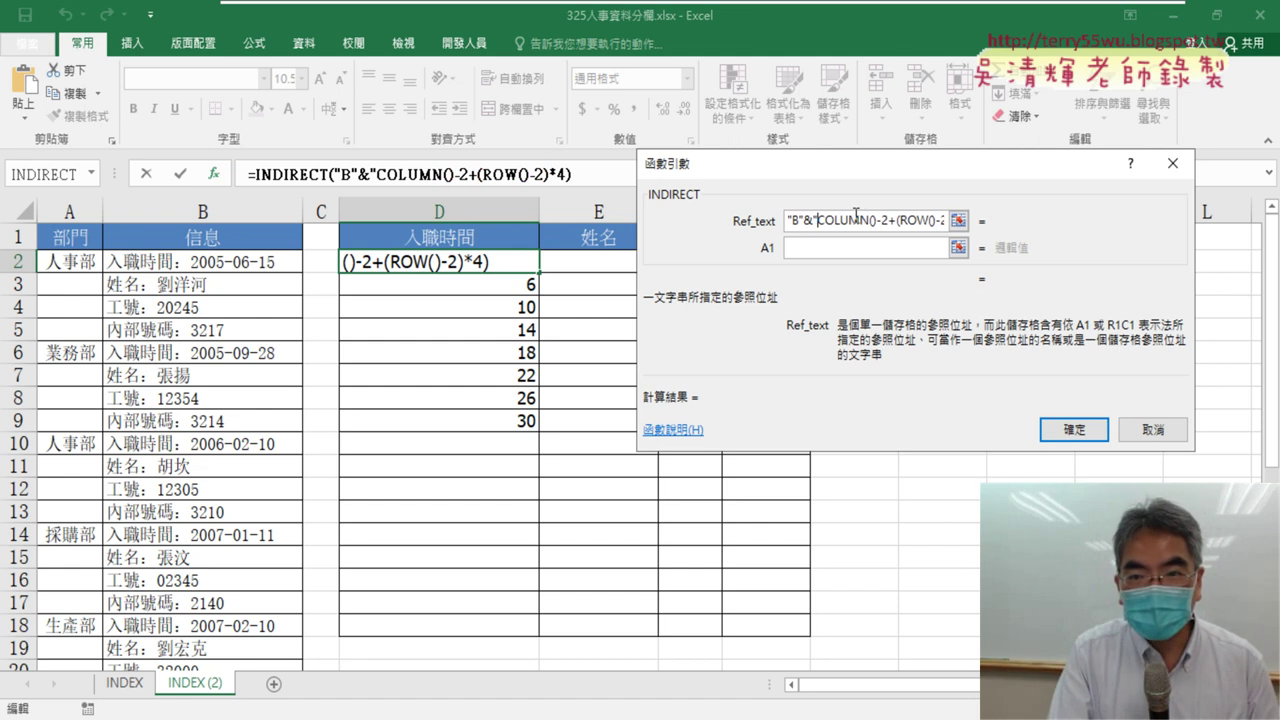
{"action": "key", "text": "End"}
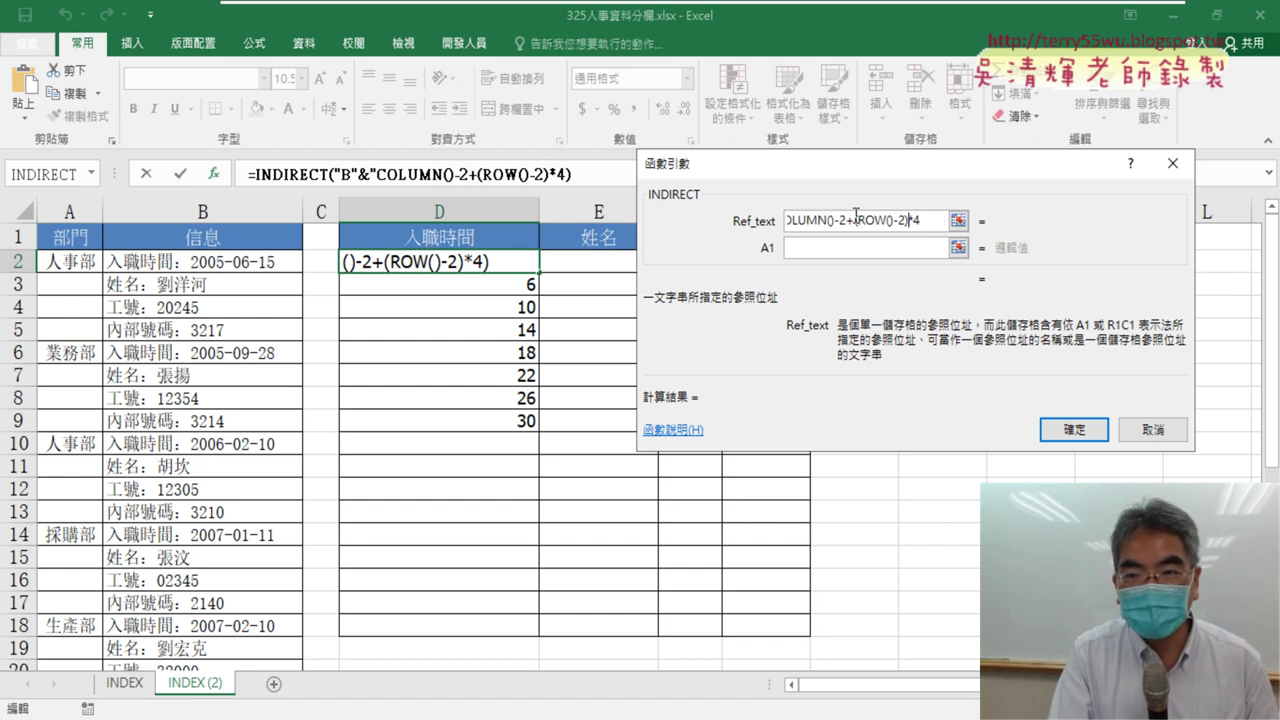
{"action": "type", "text": "\""}
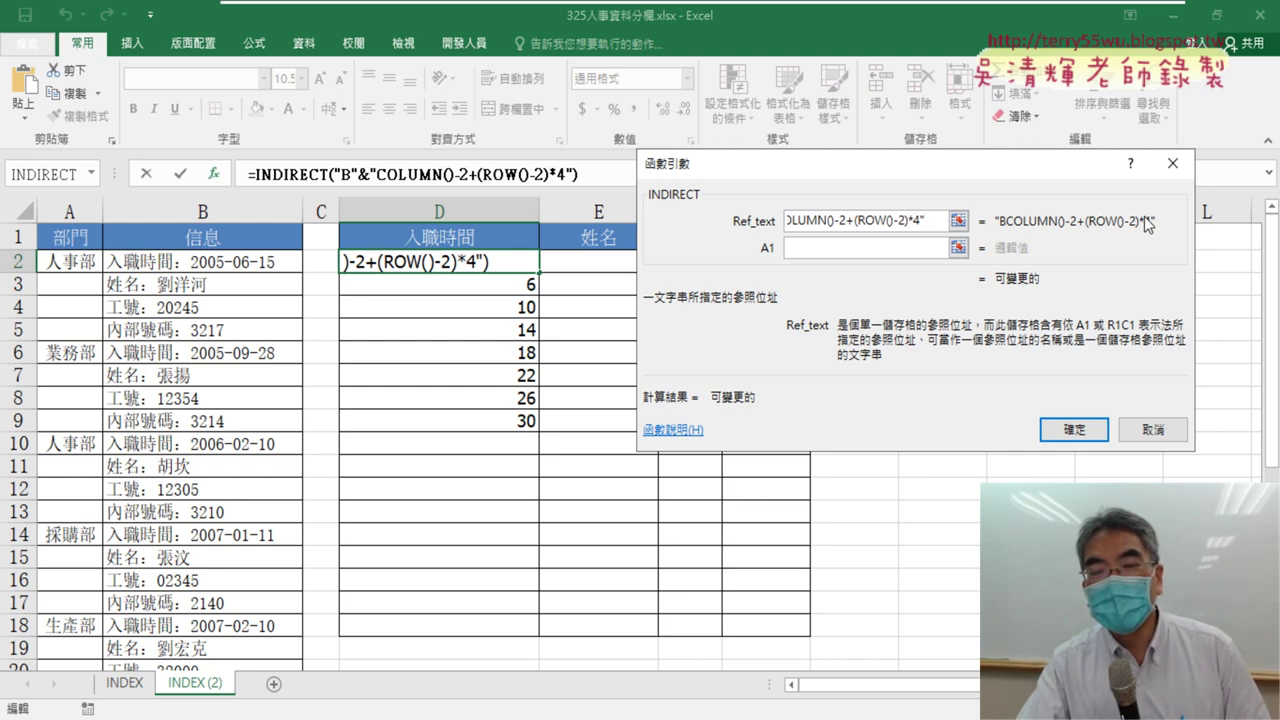
{"action": "key", "text": "BackSpace"}
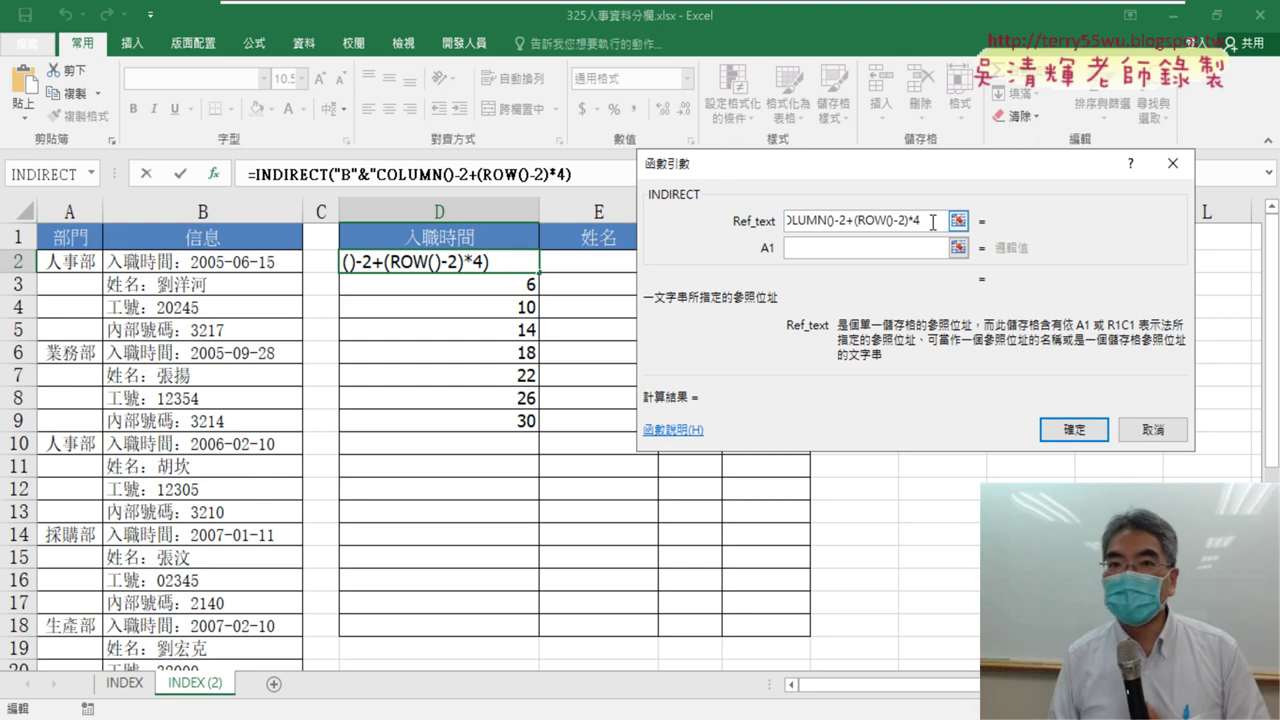
{"action": "key", "text": "Home"}
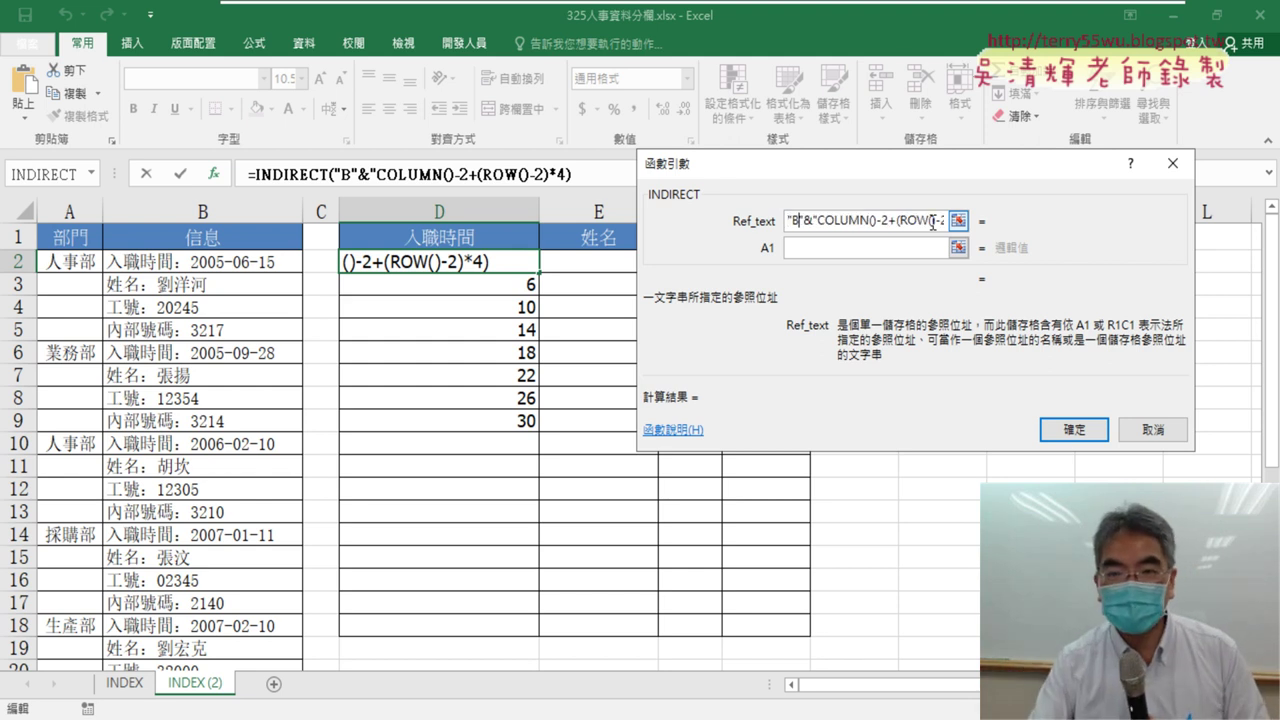
{"action": "key", "text": "Delete"}
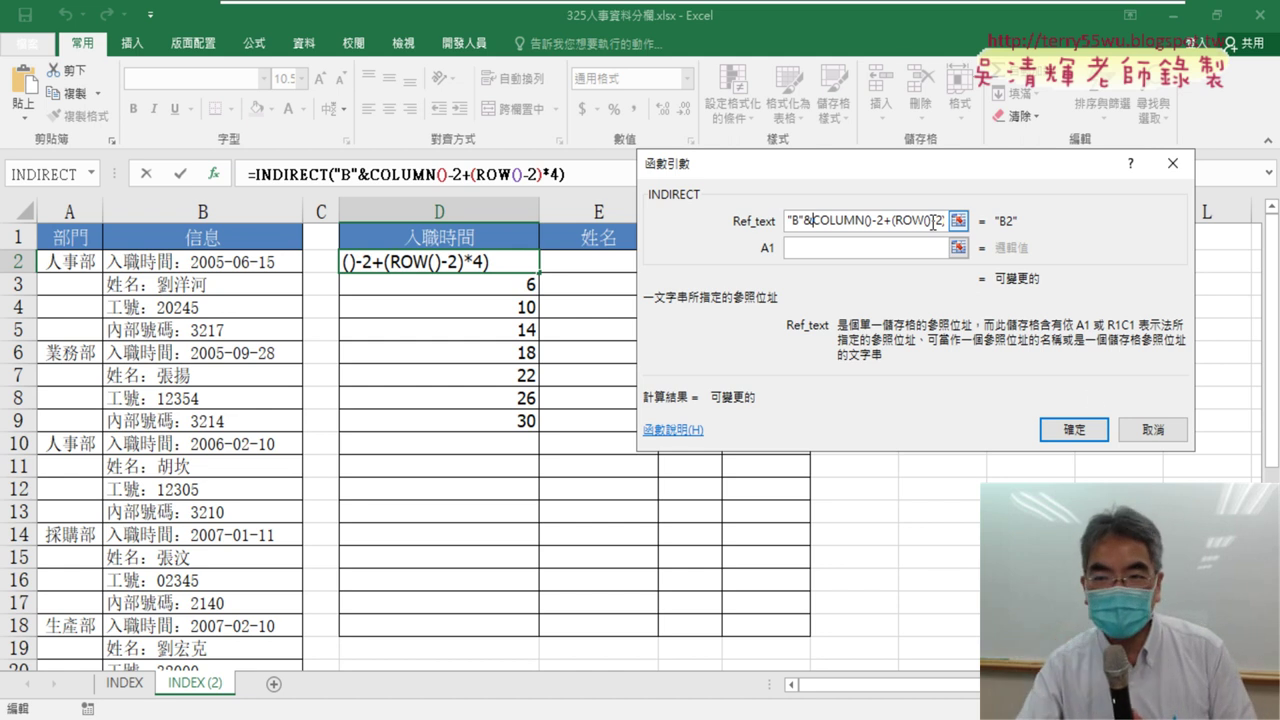
{"action": "left_click", "coordinate": [1076, 426]}
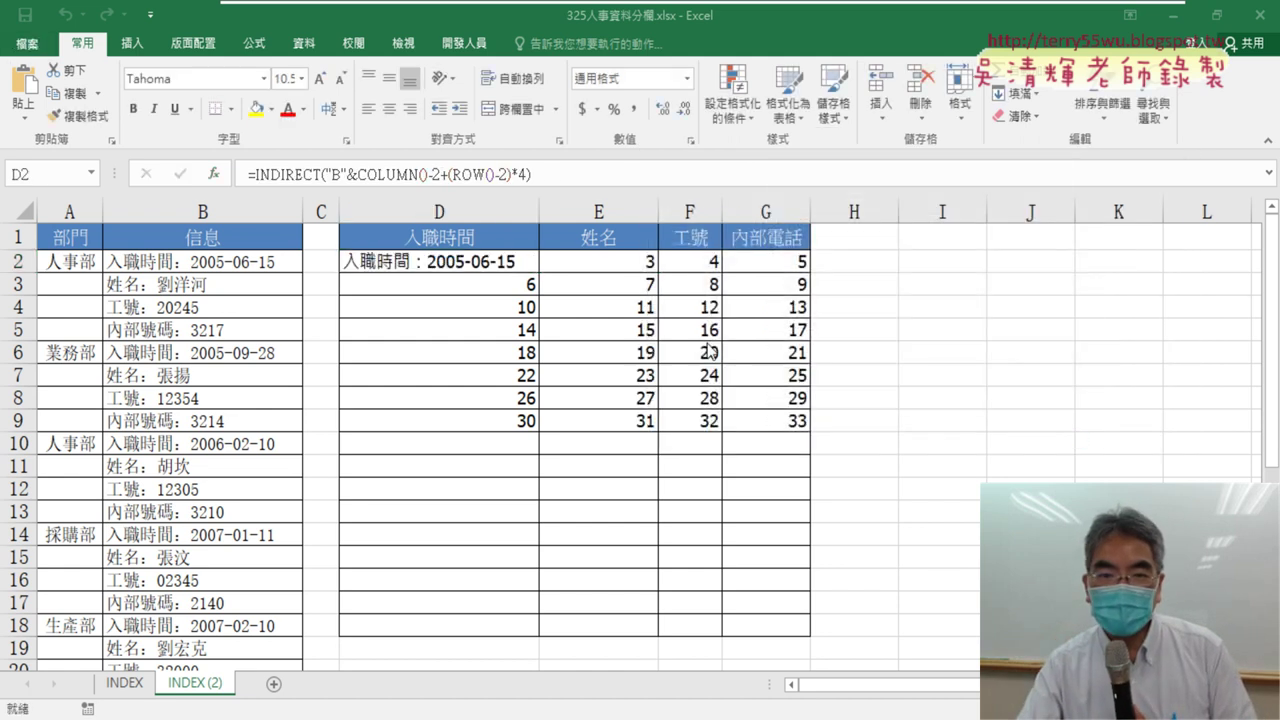
Step: Fill D2's INDIRECT formula over D2:G9, then select its expression in D2's formula bar
{"action": "left_click", "coordinate": [517, 263]}
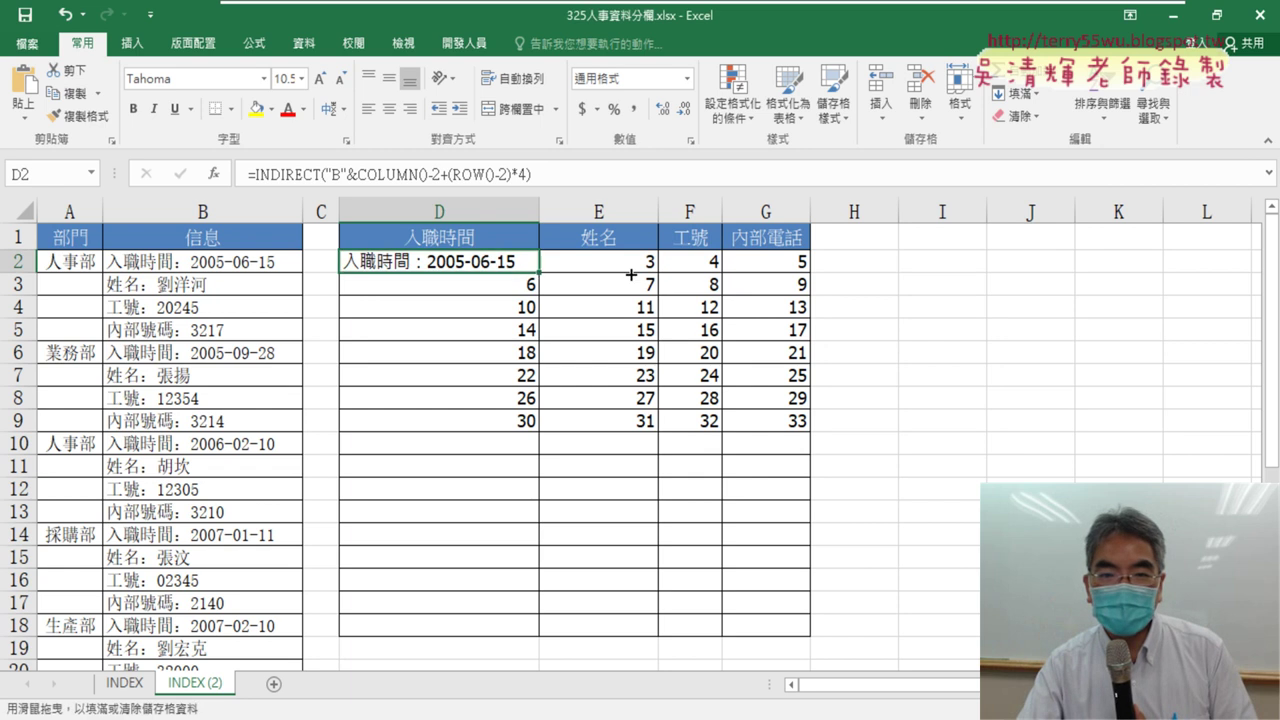
{"action": "mouse_move", "coordinate": [540, 272]}
{"action": "left_mouse_down"}
{"action": "mouse_move", "coordinate": [810, 272]}
{"action": "mouse_move", "coordinate": [806, 428]}
{"action": "left_mouse_up"}
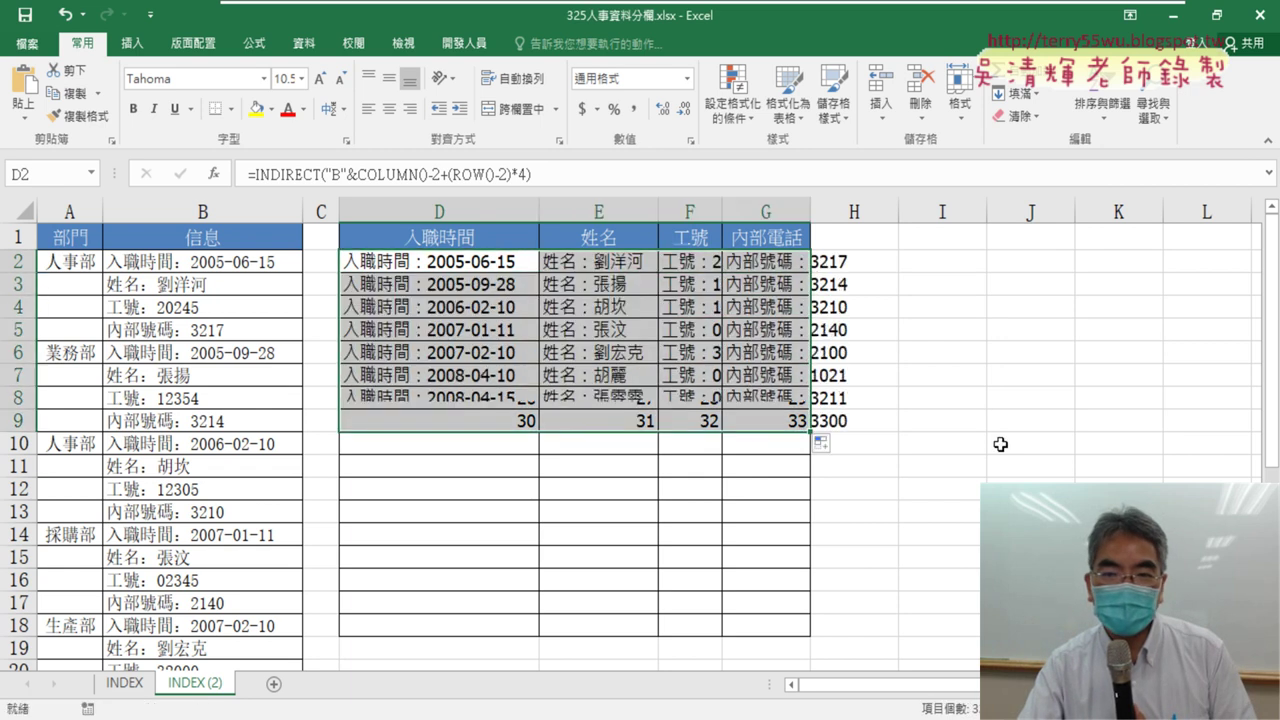
{"action": "left_click", "coordinate": [252, 173]}
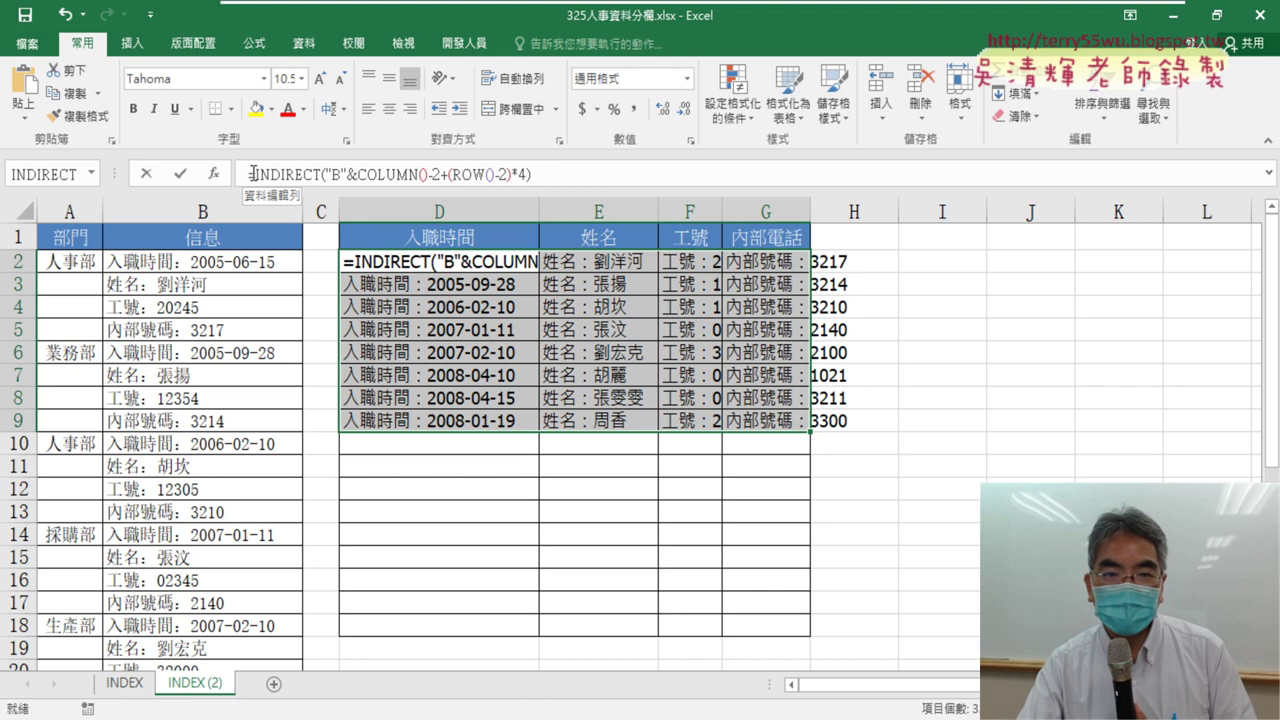
{"action": "left_click", "coordinate": [181, 175]}
{"action": "left_click", "coordinate": [451, 257]}
{"action": "left_click_drag", "start_coordinate": [566, 172], "coordinate": [255, 174]}
{"action": "right_click", "coordinate": [295, 180]}
Step: Cut the INDIRECT expression and paste it as the Text argument of a new MID function
{"action": "left_click", "coordinate": [352, 196]}
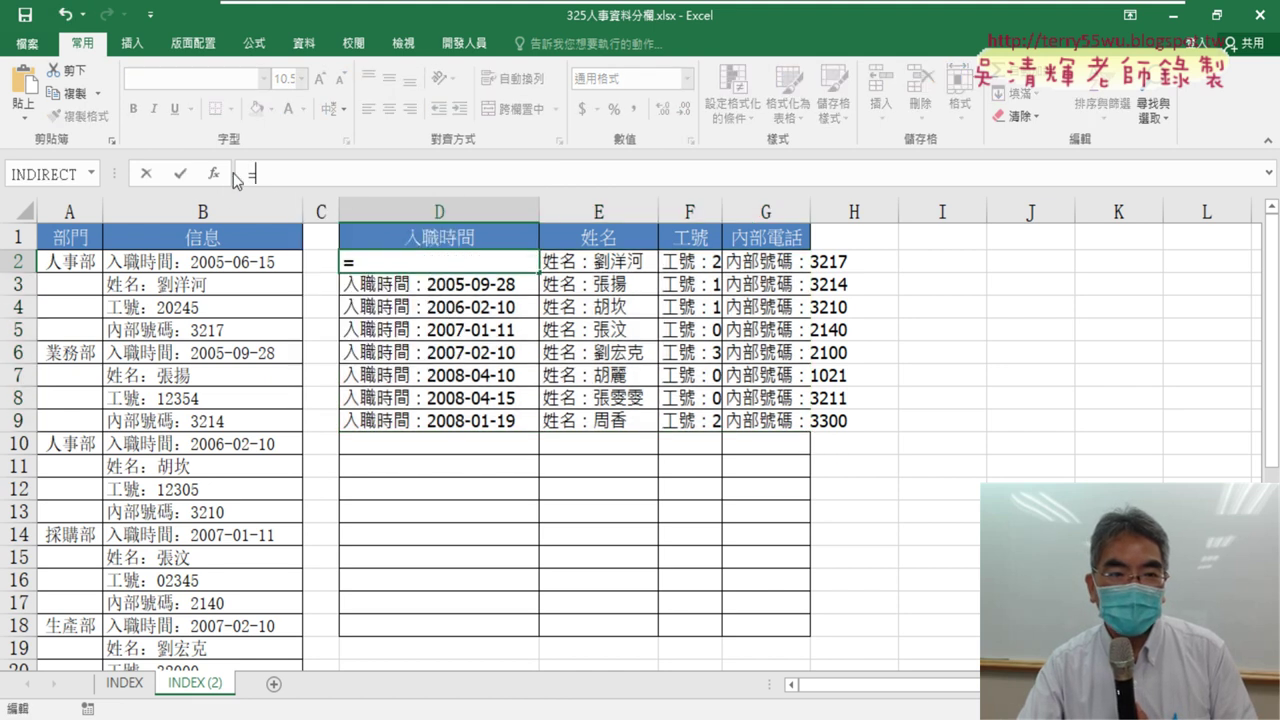
{"action": "left_click", "coordinate": [213, 173]}
{"action": "left_click", "coordinate": [1020, 205]}
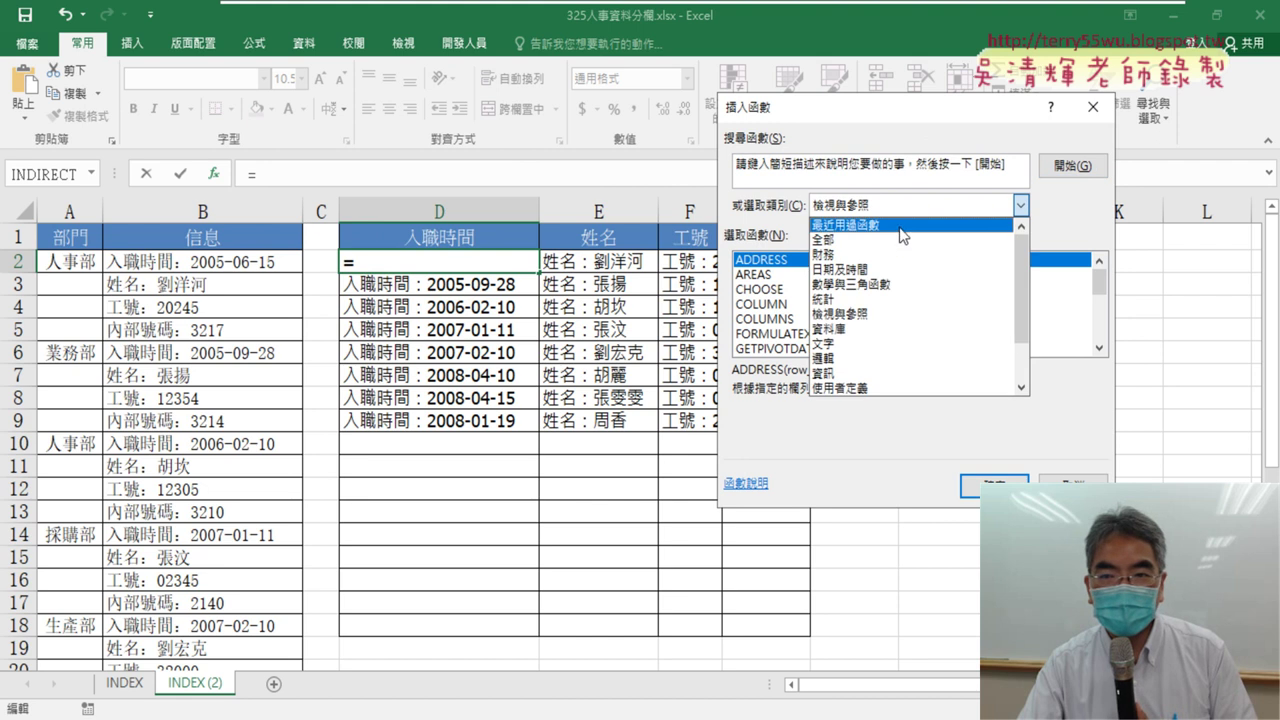
{"action": "left_click", "coordinate": [905, 224]}
{"action": "double_click", "coordinate": [772, 275]}
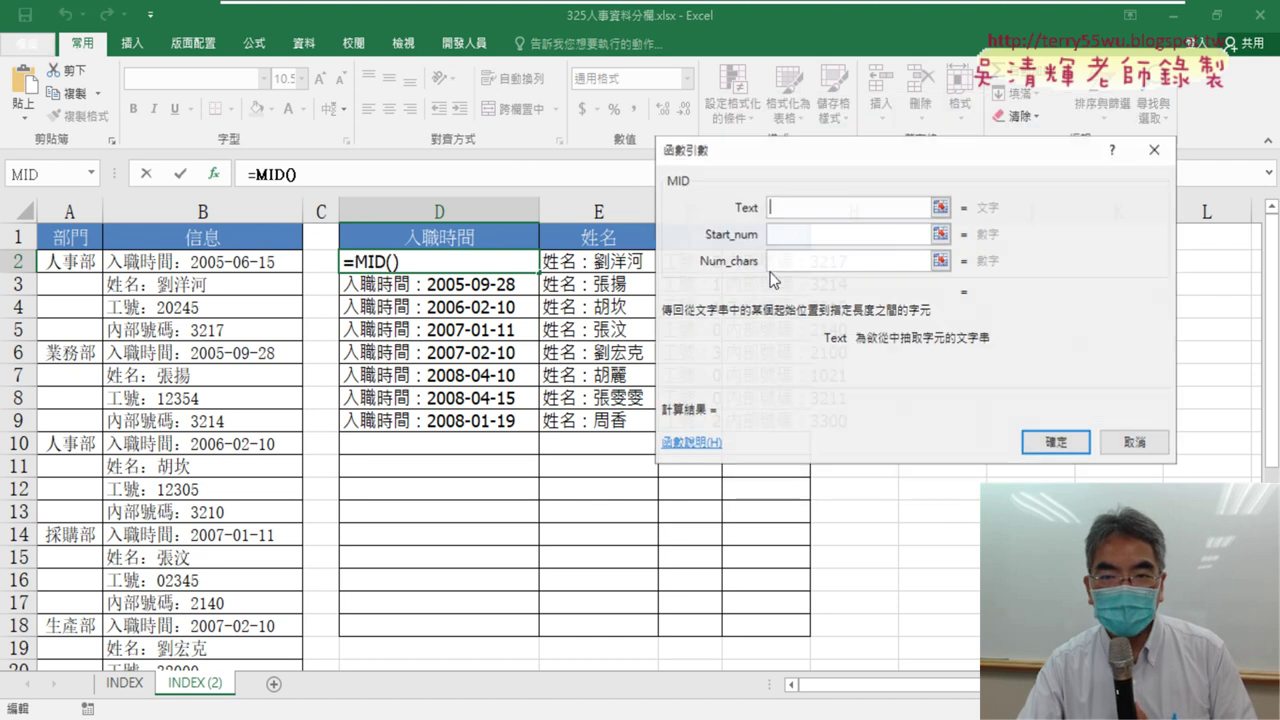
{"action": "right_click", "coordinate": [786, 207]}
{"action": "left_click", "coordinate": [829, 262]}
Step: Set MID's Start_num to LEN(D$1)+2 and Num_chars to 99 so D2 shows 2005-06-15
{"action": "left_click", "coordinate": [830, 235]}
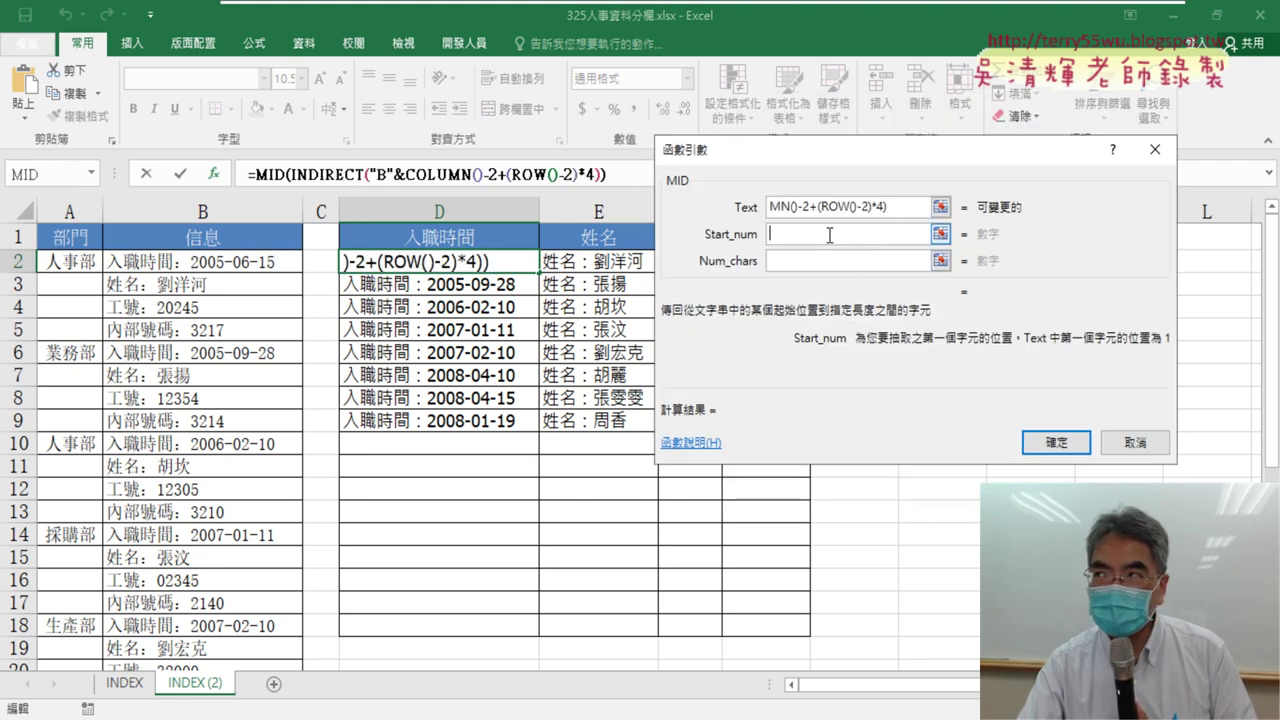
{"action": "type", "text": "ㄌ"}
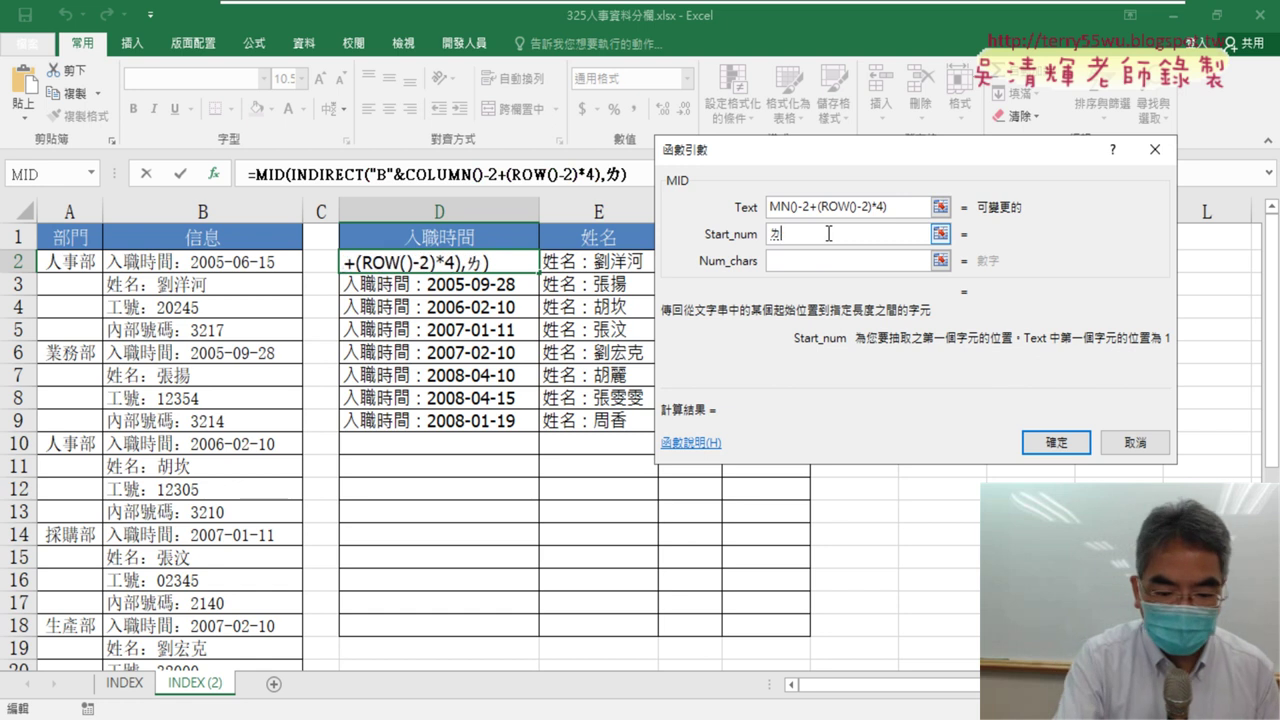
{"action": "type", "text": "ㄧ"}
{"action": "key", "text": "BackSpace"}
{"action": "key", "text": "BackSpace"}
{"action": "type", "text": "l"}
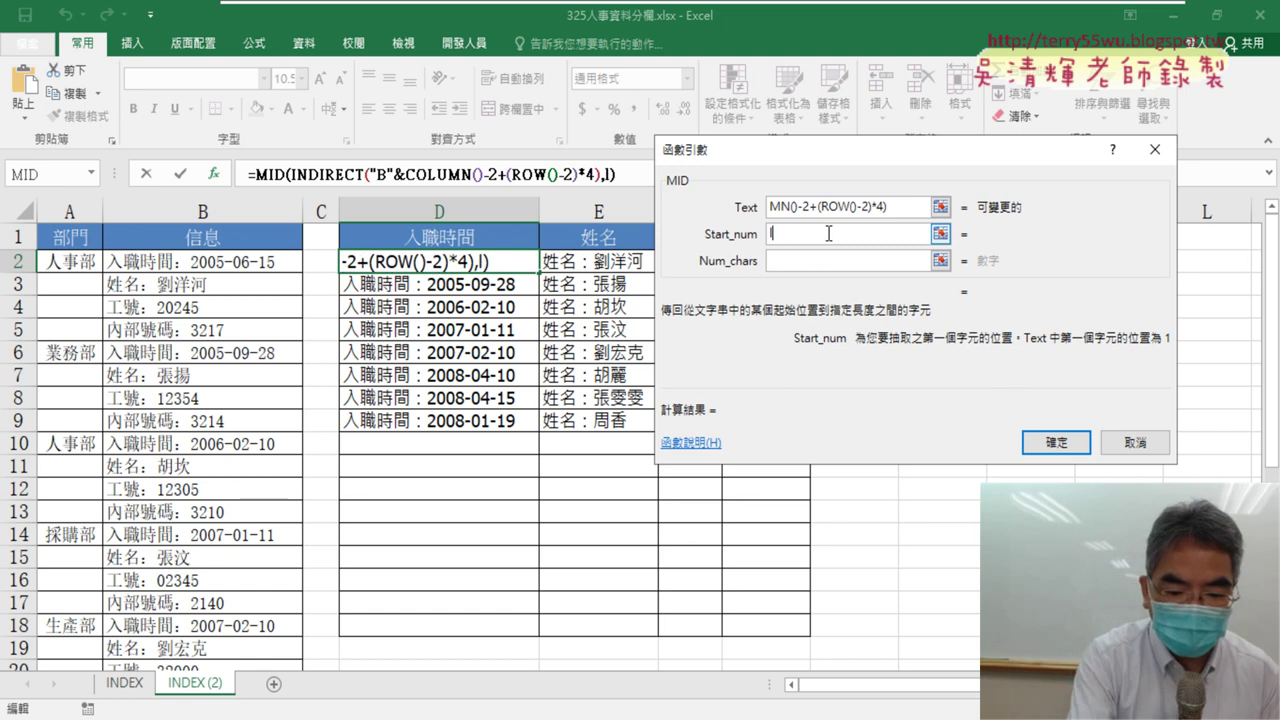
{"action": "type", "text": "en("}
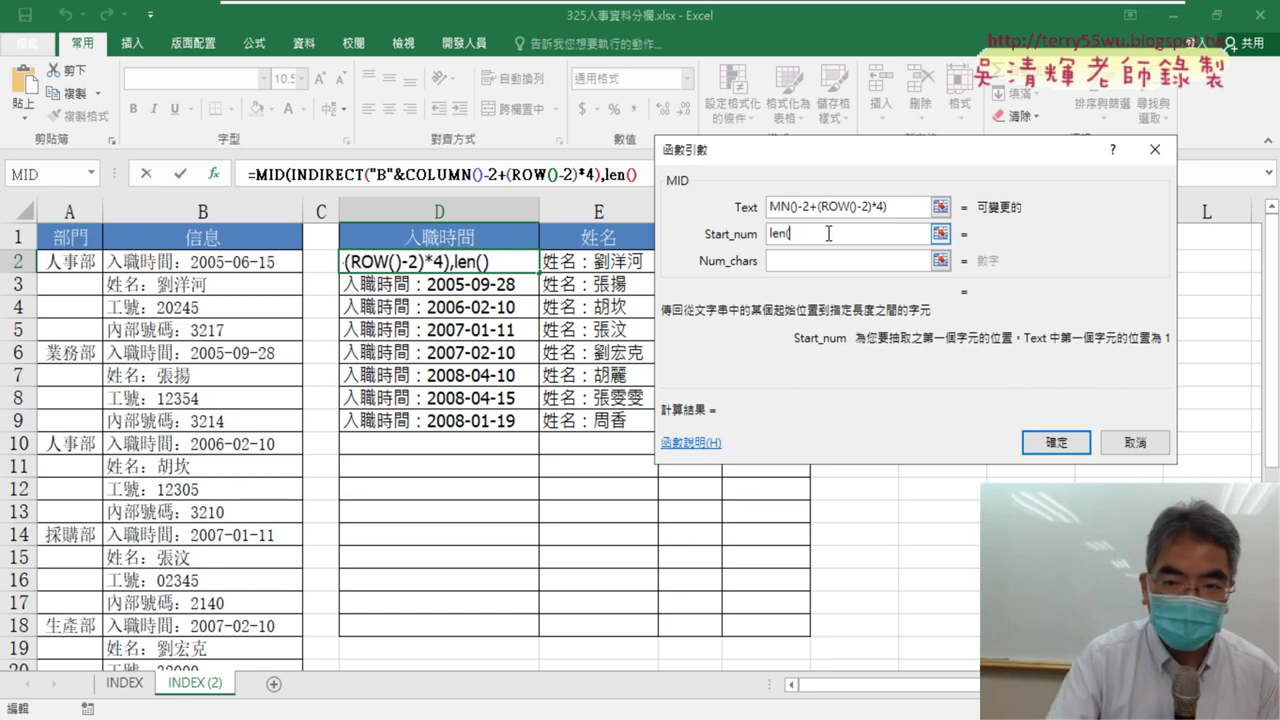
{"action": "key", "text": "Up"}
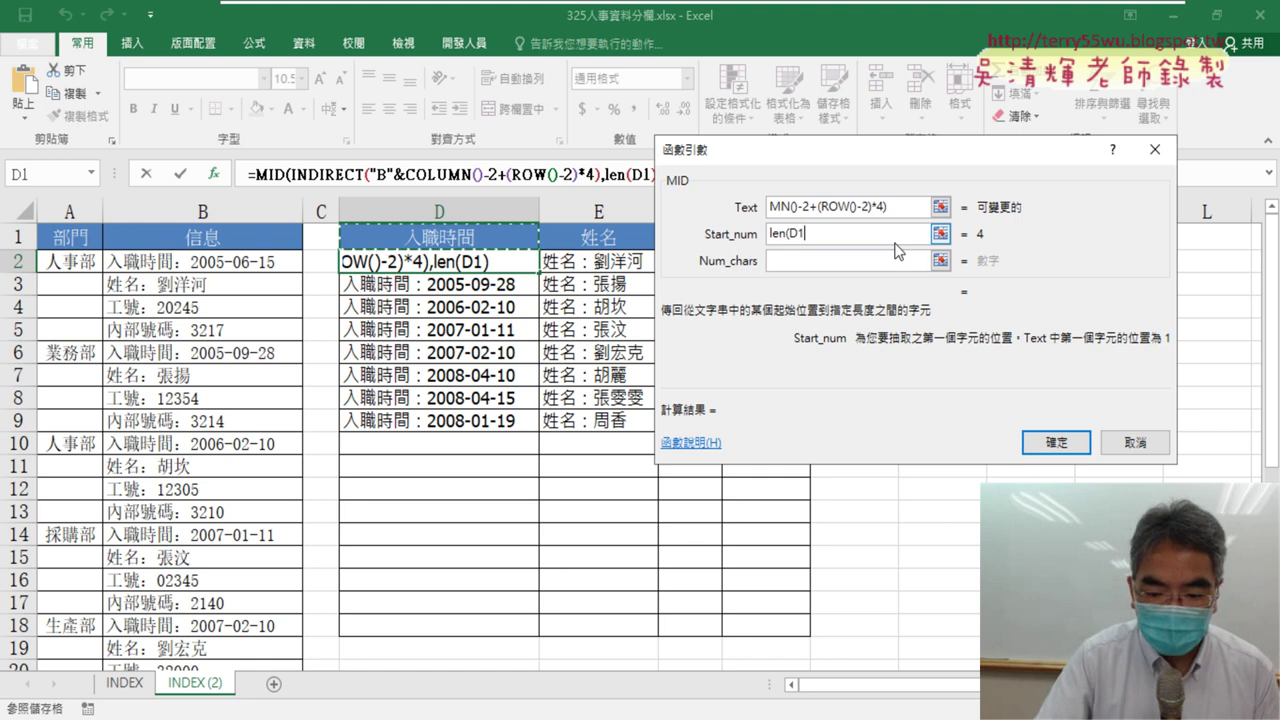
{"action": "type", "text": ")+"}
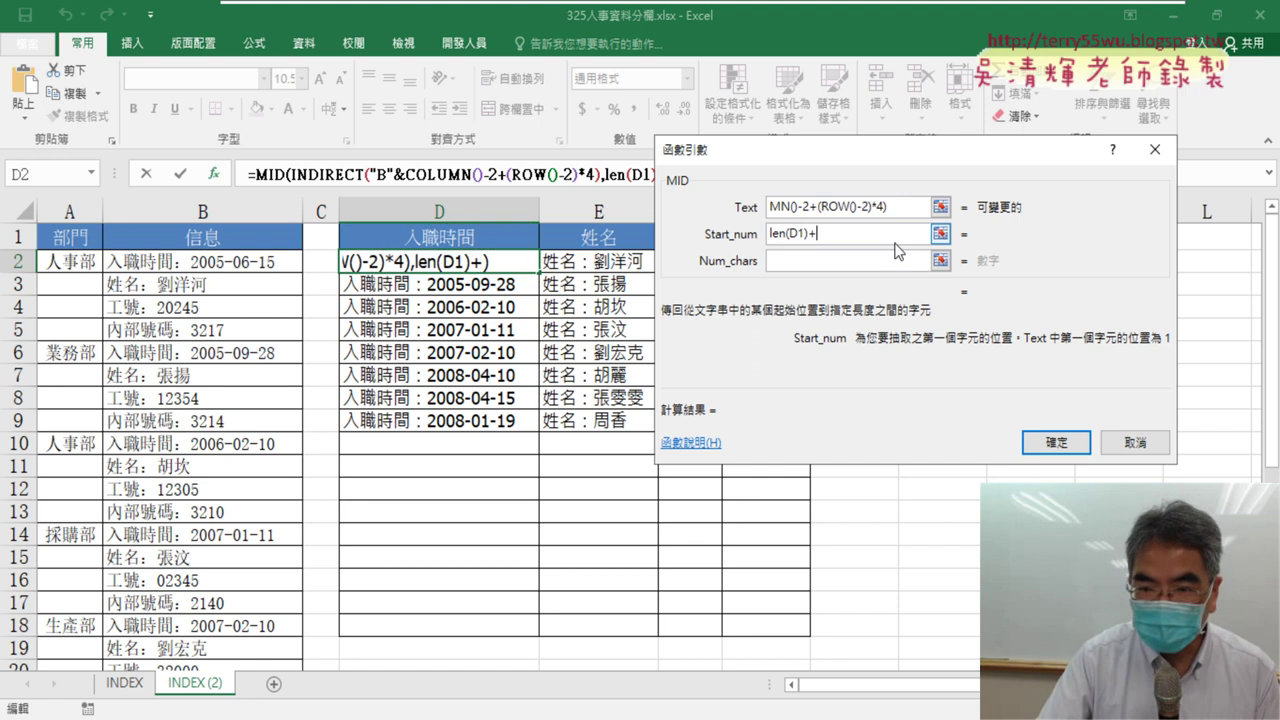
{"action": "type", "text": "2"}
{"action": "left_click", "coordinate": [849, 264]}
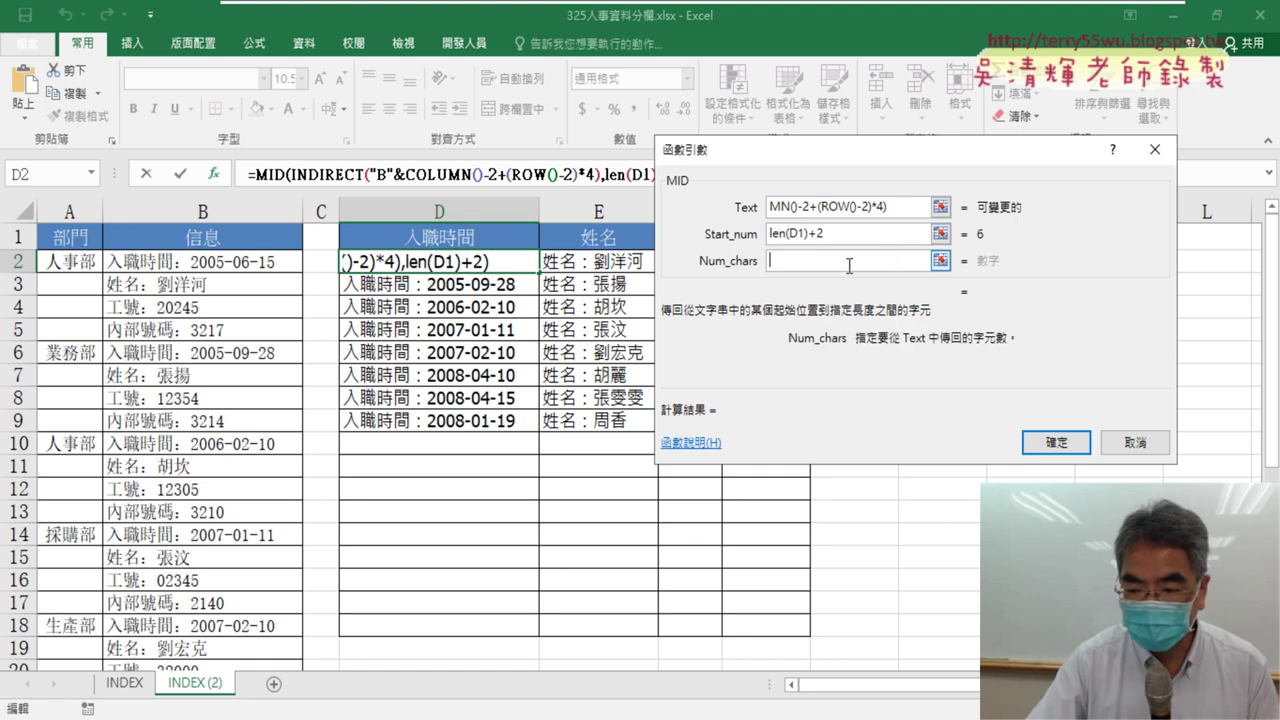
{"action": "type", "text": "99"}
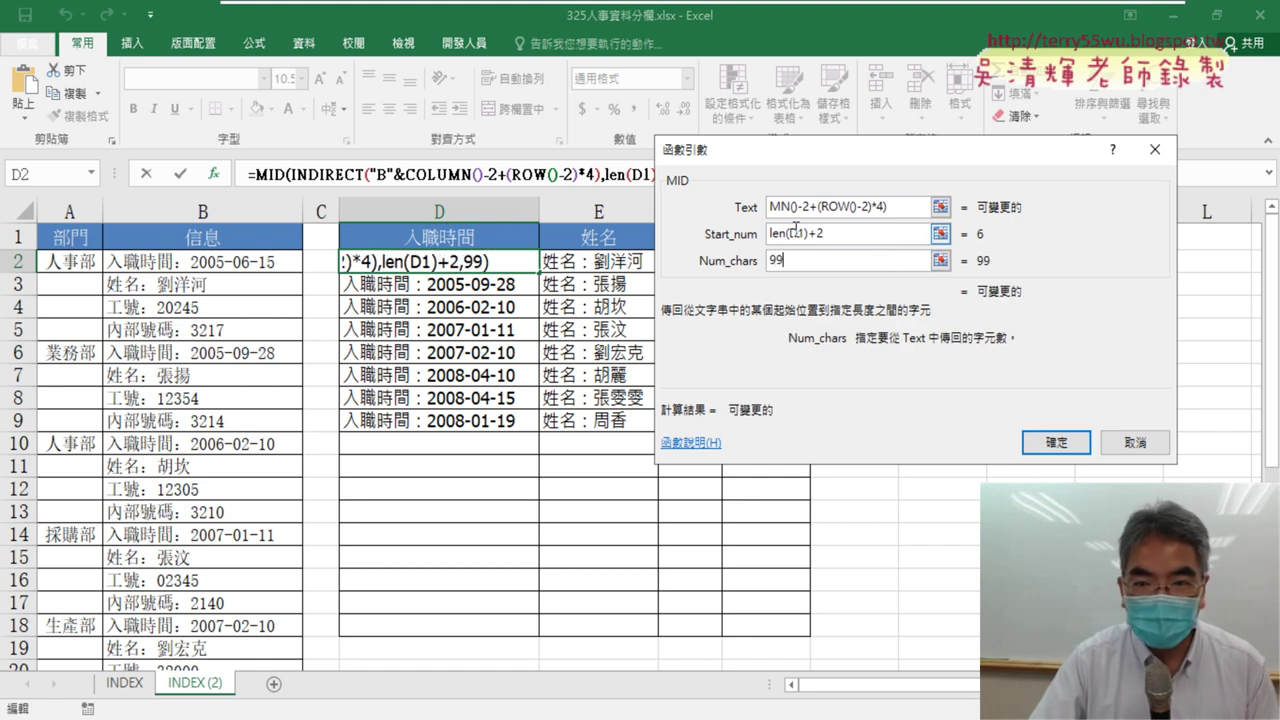
{"action": "left_click", "coordinate": [795, 232]}
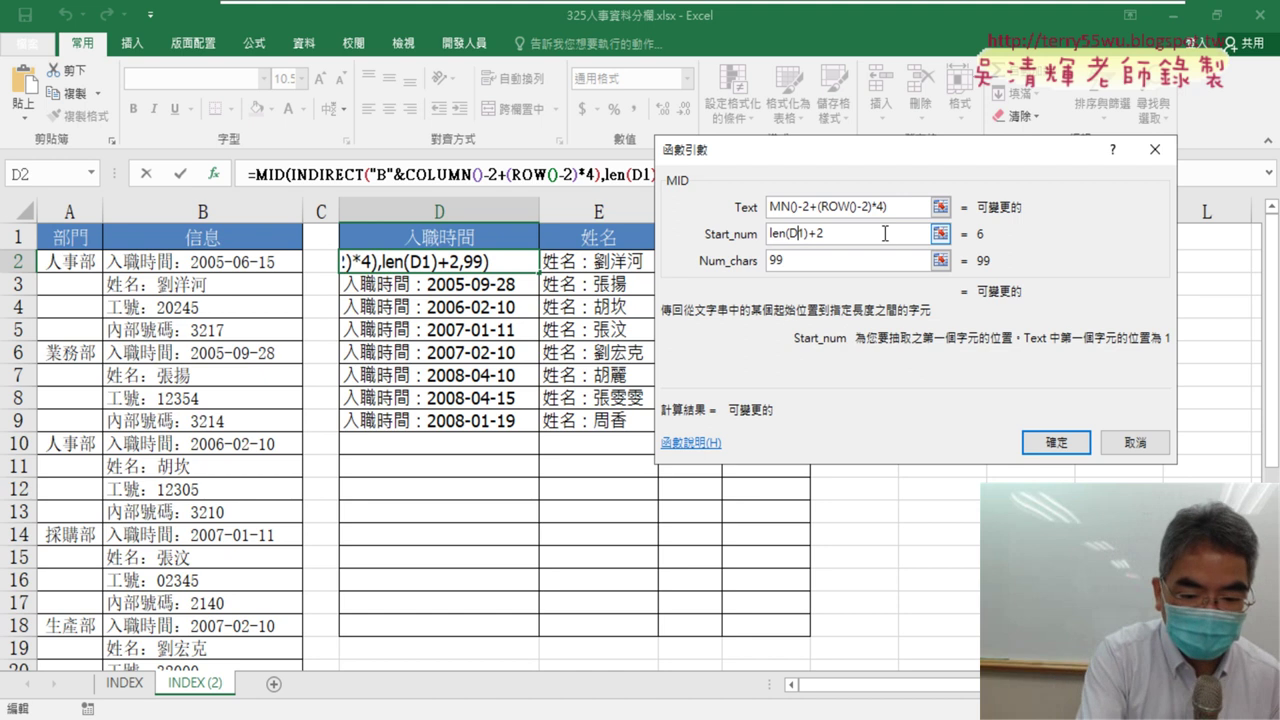
{"action": "type", "text": "$"}
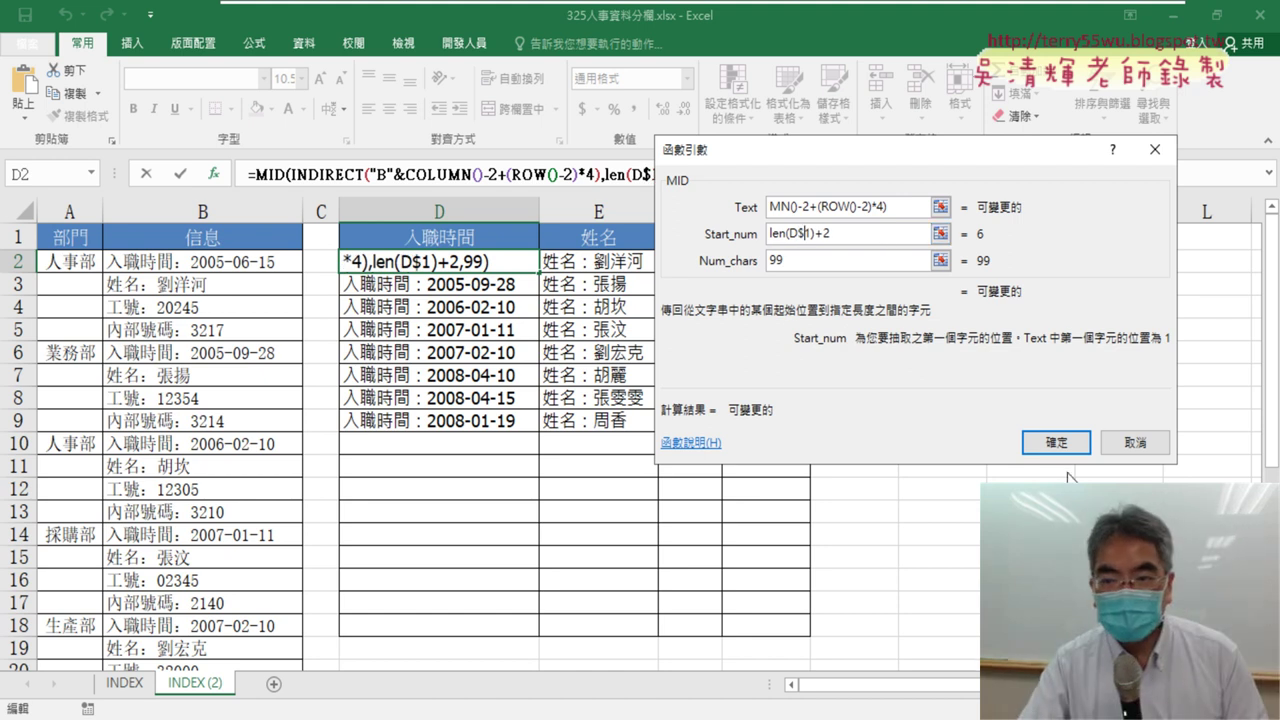
{"action": "left_click", "coordinate": [1056, 442]}
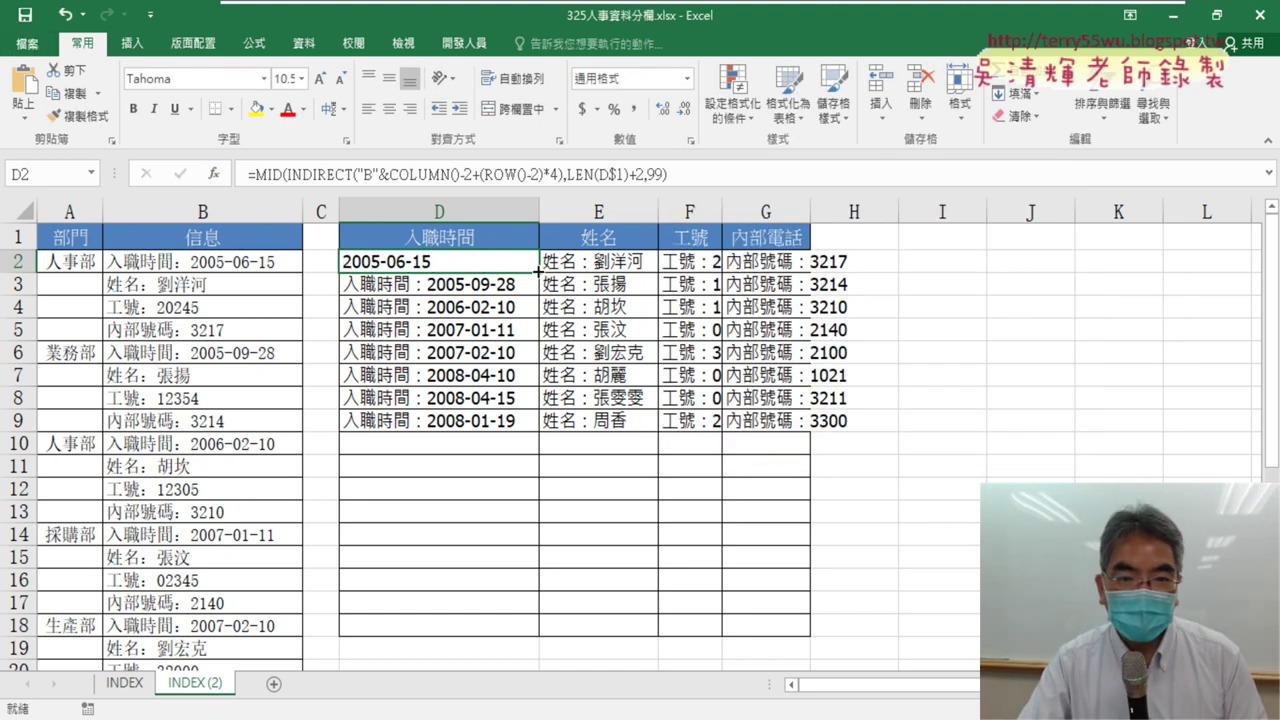
Step: Fill the MID formula over D2:G9 and autofit columns D through G
{"action": "mouse_move", "coordinate": [538, 270]}
{"action": "left_mouse_down"}
{"action": "mouse_move", "coordinate": [815, 271]}
{"action": "mouse_move", "coordinate": [815, 424]}
{"action": "left_mouse_up"}
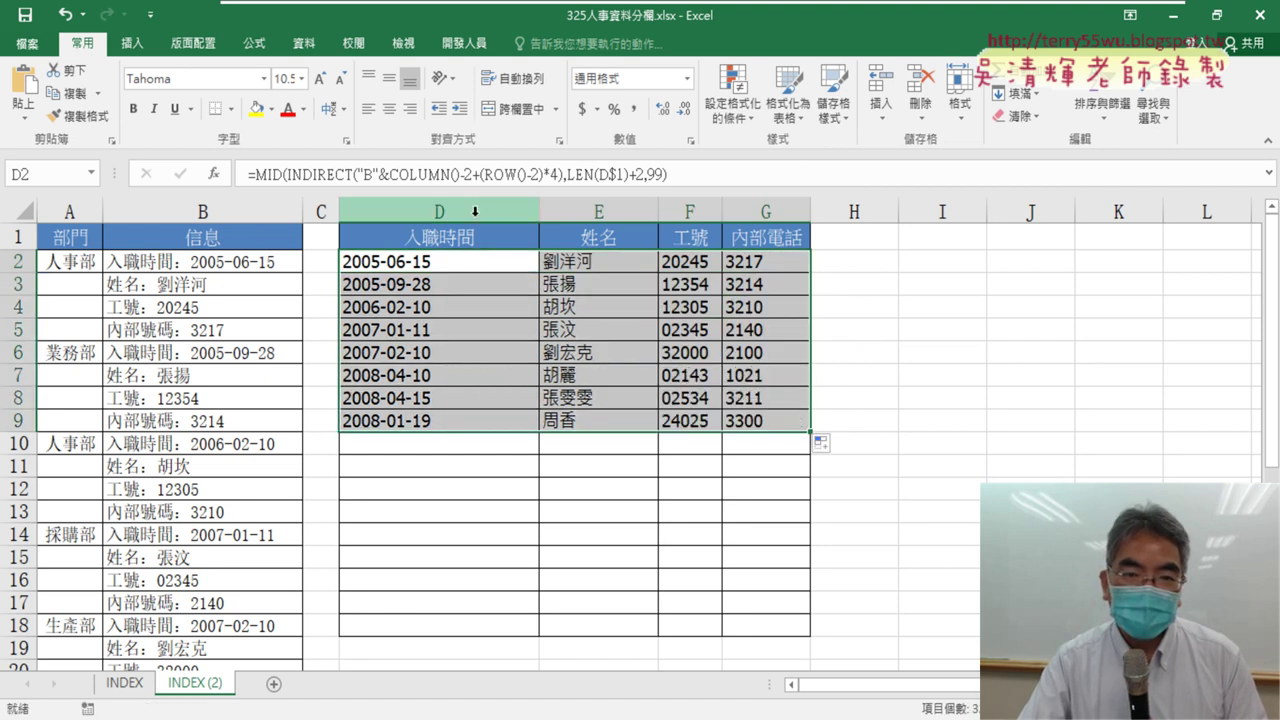
{"action": "left_click_drag", "start_coordinate": [475, 211], "coordinate": [766, 212]}
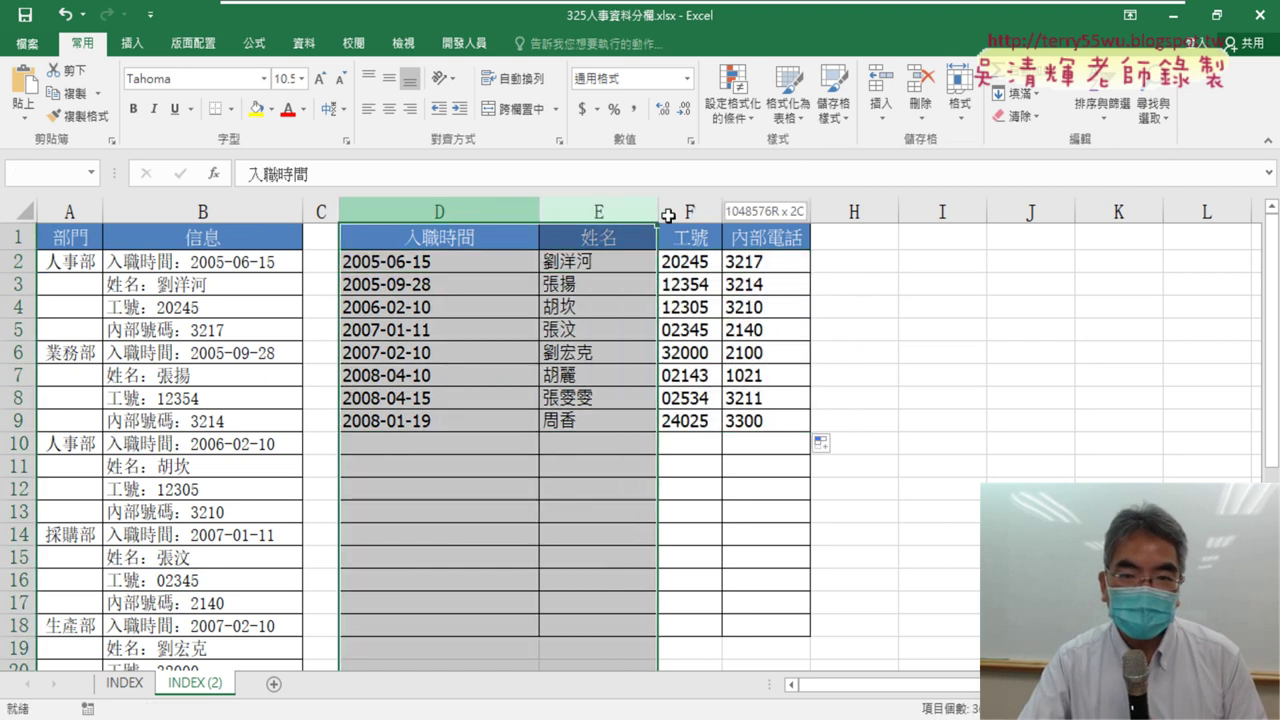
{"action": "double_click", "coordinate": [539, 212]}
Step: Rename the INDEX (2) sheet to INDIRECT
{"action": "double_click", "coordinate": [190, 684]}
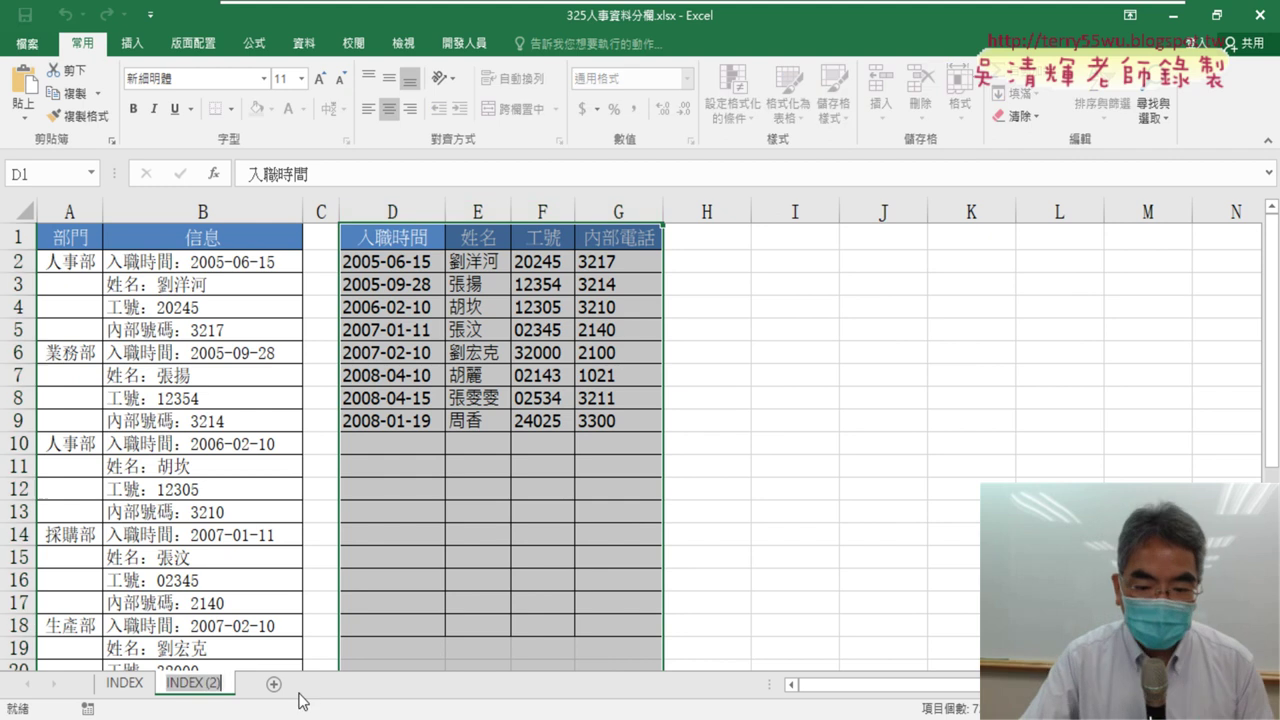
{"action": "type", "text": "IN"}
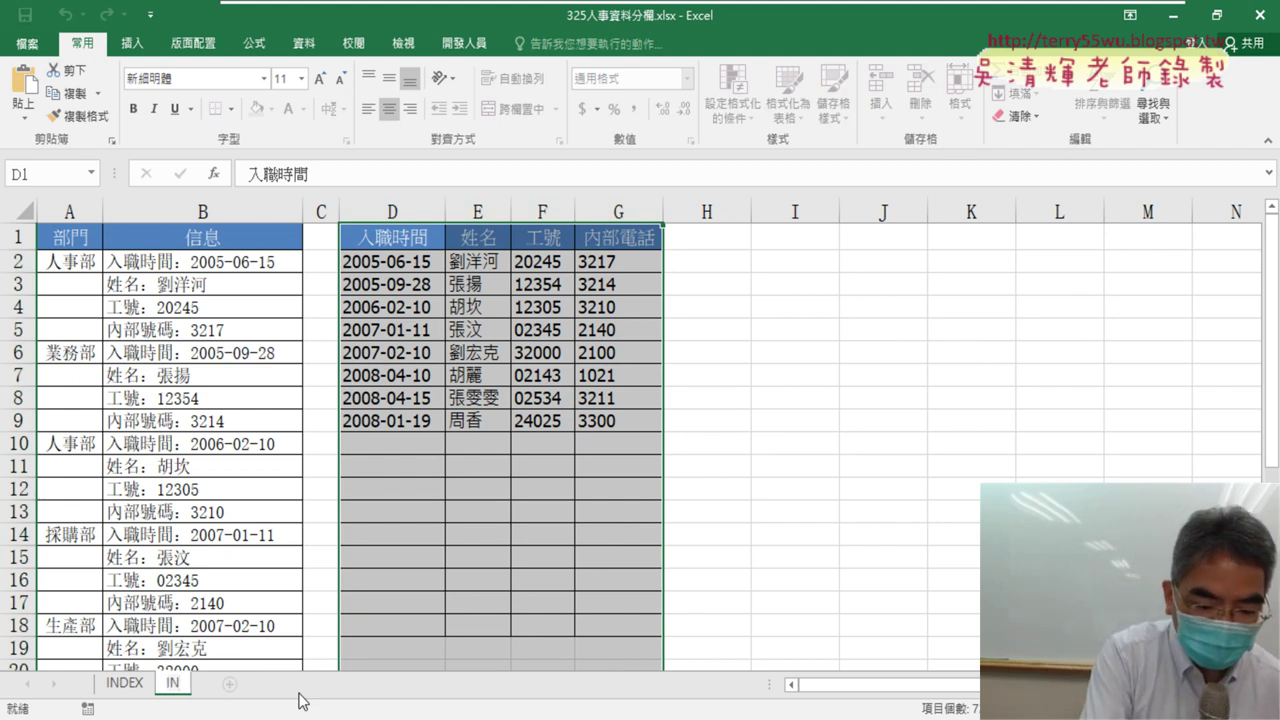
{"action": "type", "text": "DIR"}
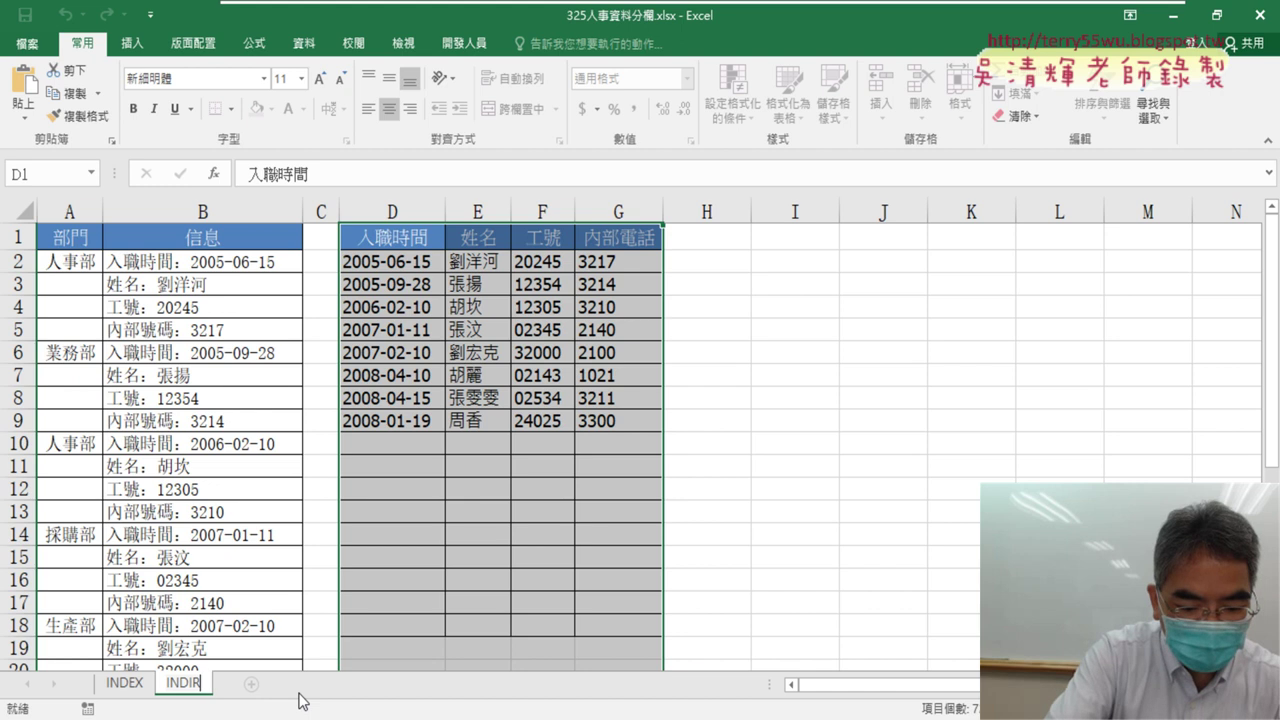
{"action": "type", "text": "ECT"}
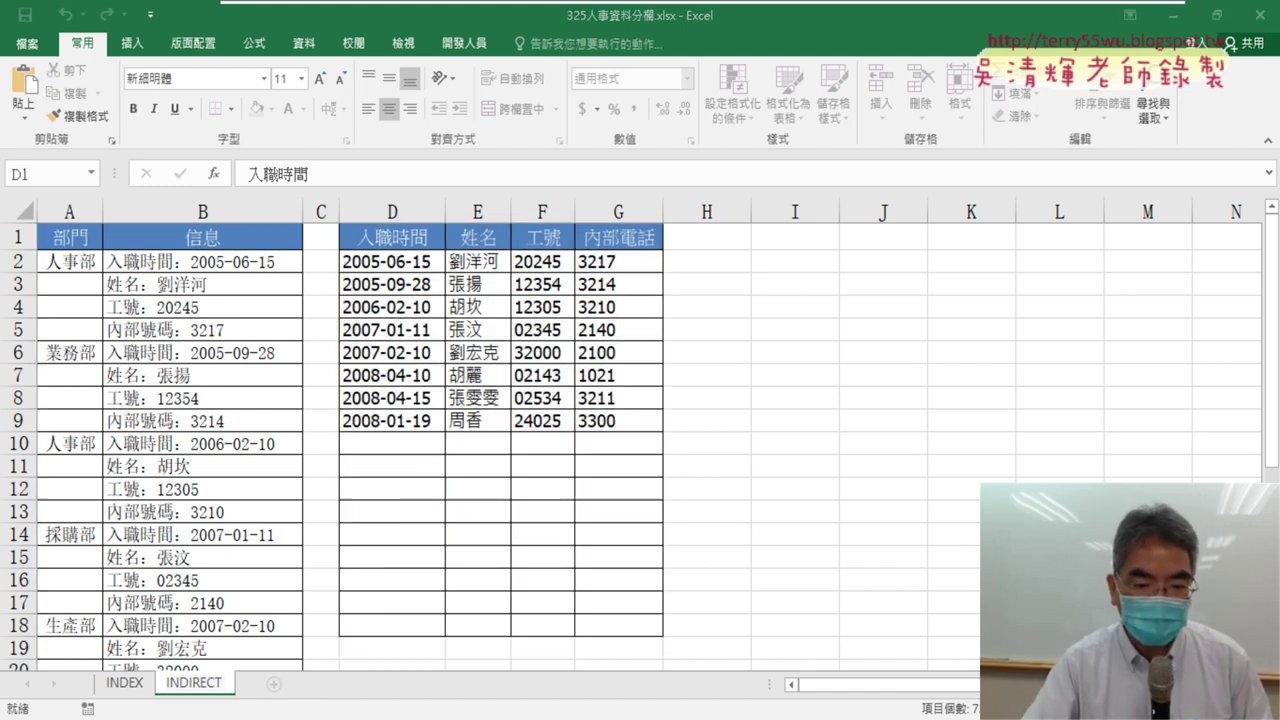
{"action": "key", "text": "Return"}
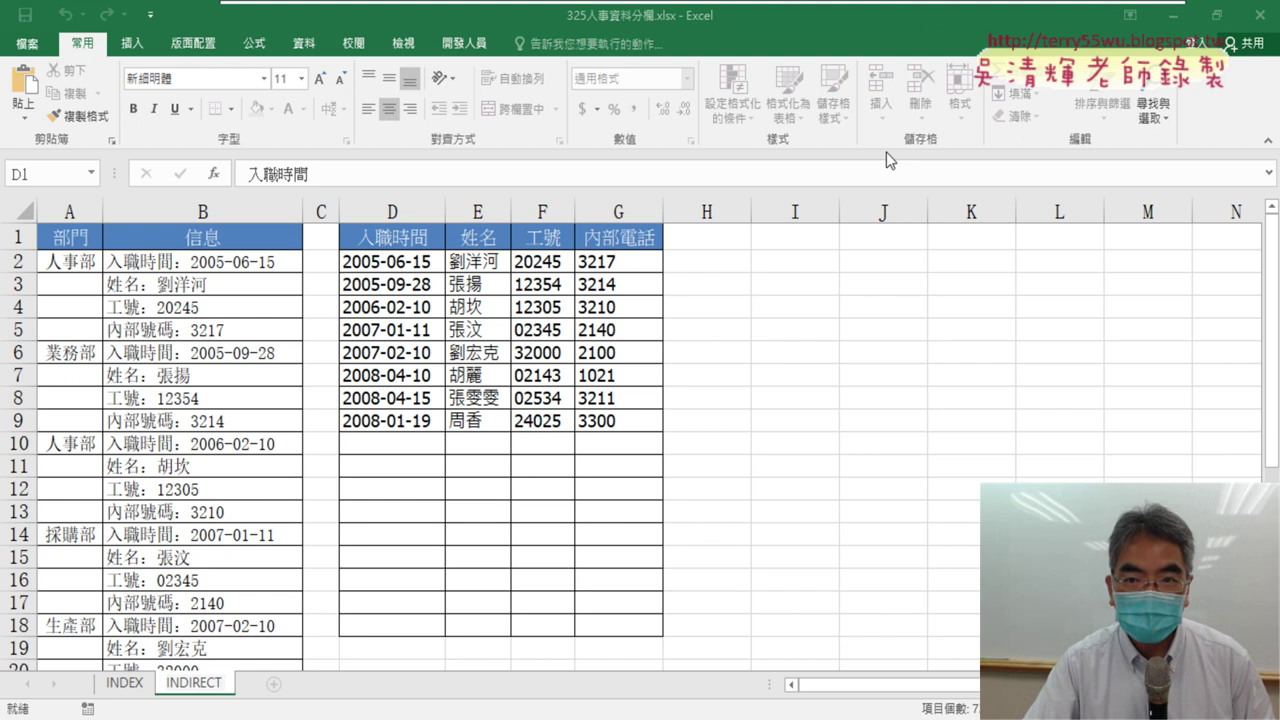
Step: Switch from the Excel workbook to the browser's YouTube playlist of class videos
{"action": "mouse_move", "coordinate": [940, 8]}
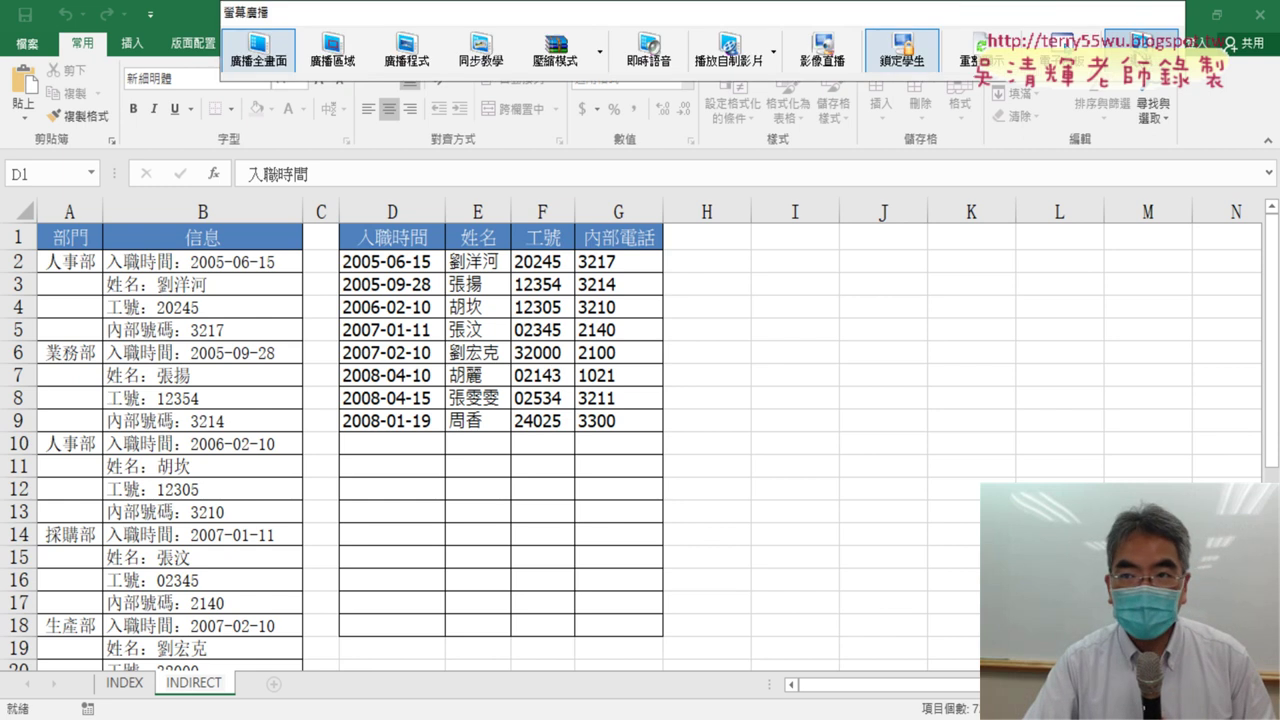
{"action": "left_click", "coordinate": [1140, 45]}
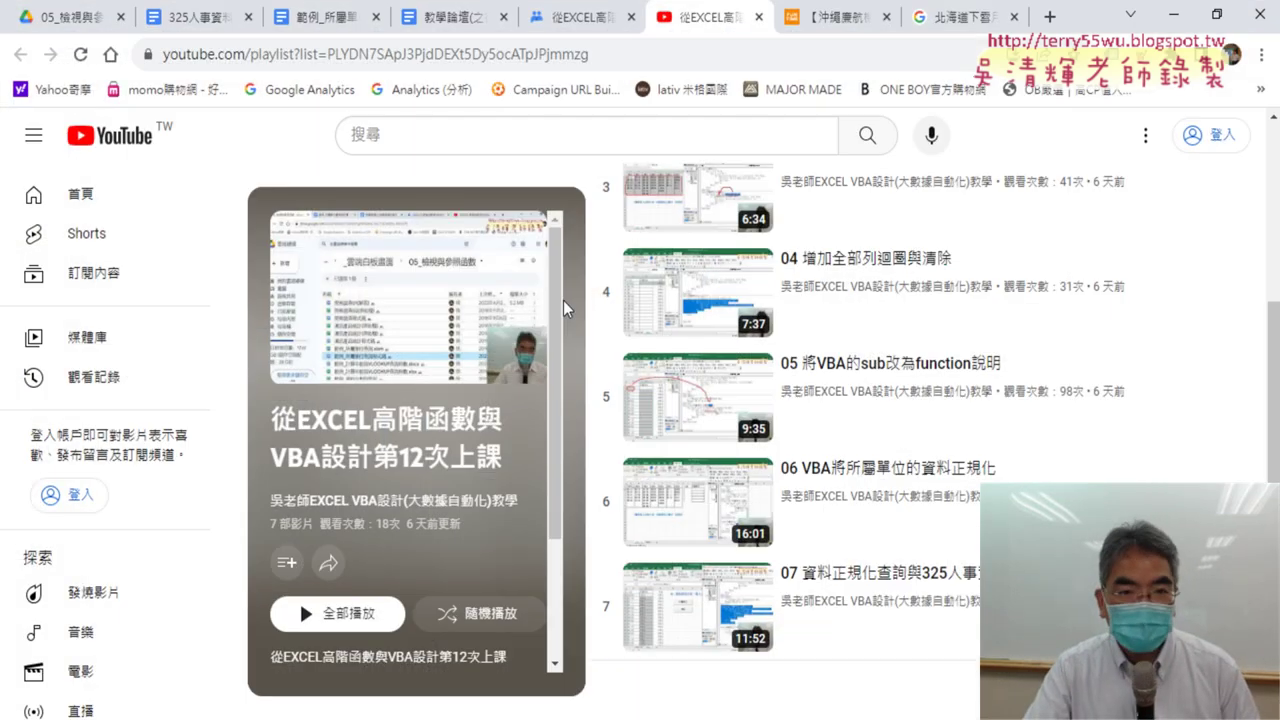
Step: Switch to the 325人事資料分欄 notes document and scroll to the 4.INDIRECT函數 section
{"action": "left_click", "coordinate": [160, 12]}
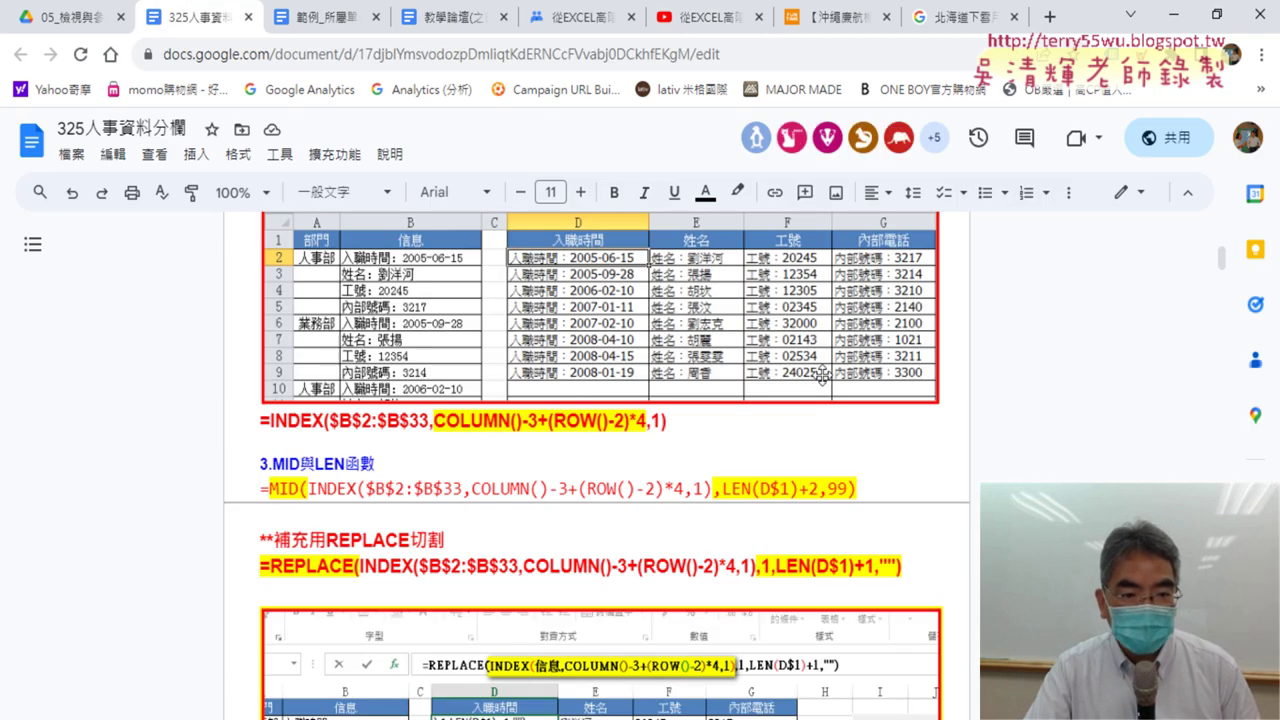
{"action": "scroll", "coordinate": [829, 374], "scroll_direction": "down", "scroll_amount": 2}
{"action": "scroll", "coordinate": [829, 374], "scroll_direction": "down", "scroll_amount": 2}
{"action": "scroll", "coordinate": [900, 380], "scroll_direction": "down", "scroll_amount": 6}
{"action": "scroll", "coordinate": [971, 371], "scroll_direction": "down", "scroll_amount": 1}
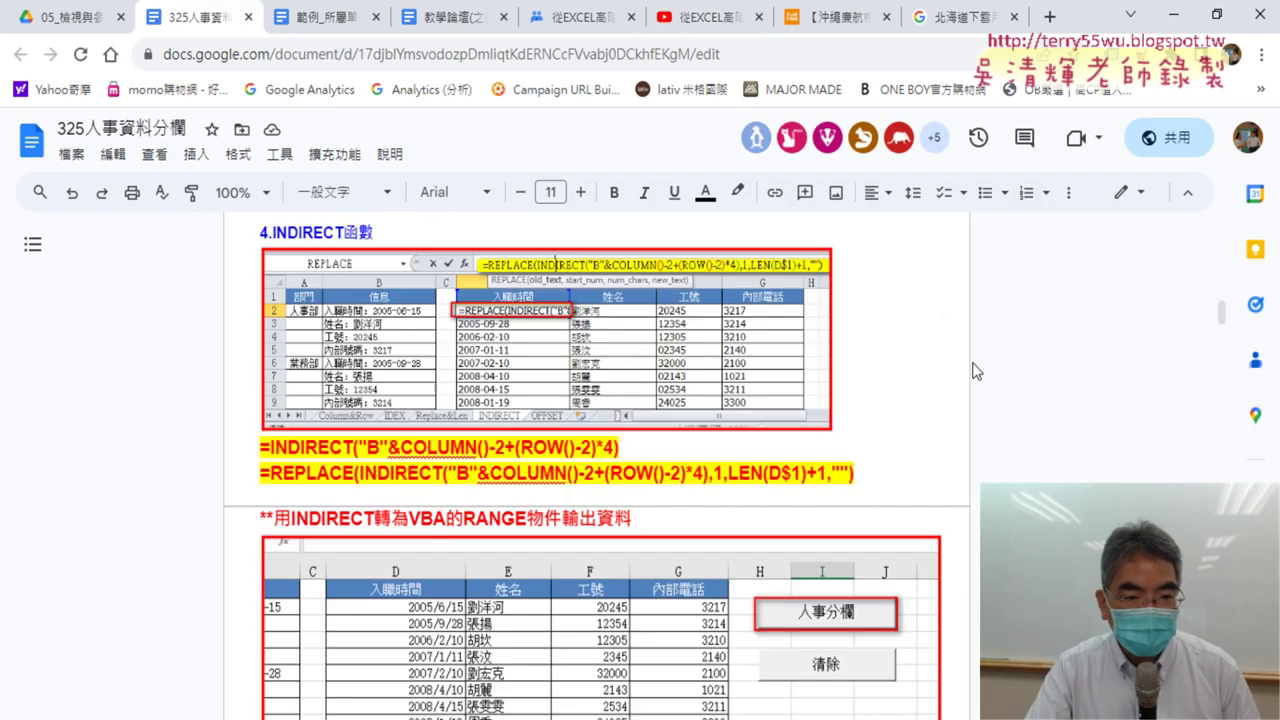